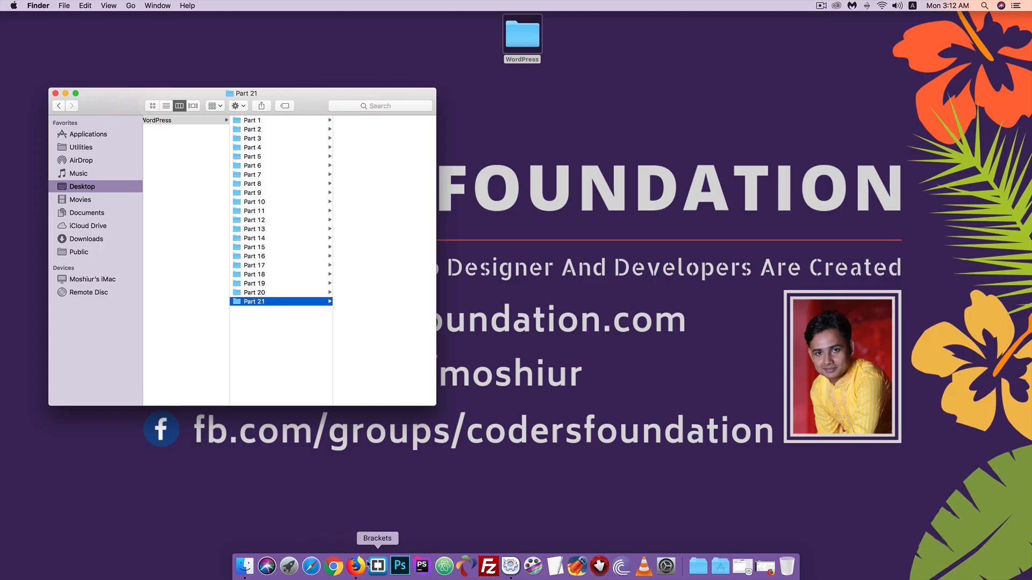
Switch to Firefox and review the online Airi demo home page, reloading it to watch its entrance animations
left_click(356, 565)
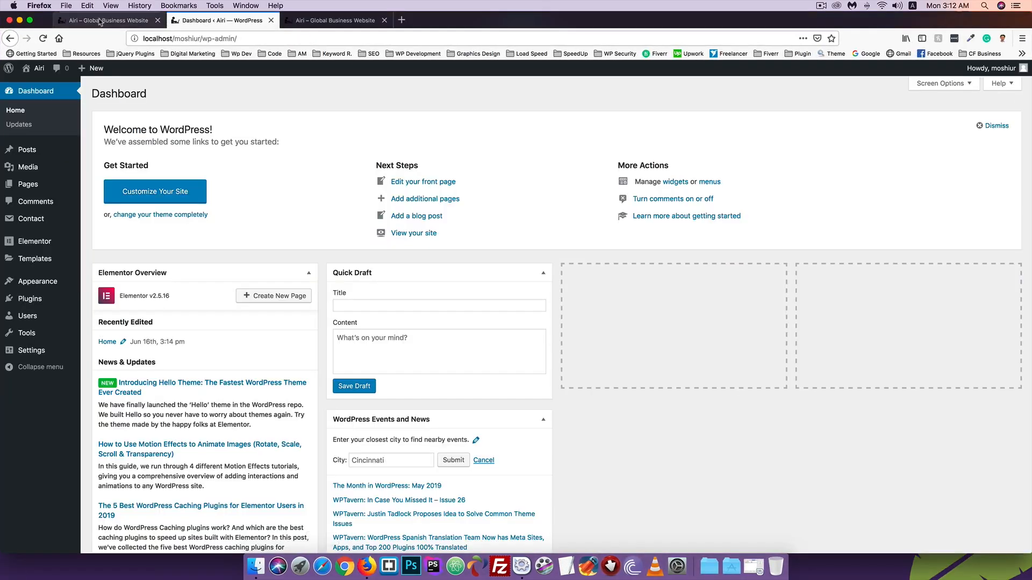
left_click(100, 22)
scroll(273, 190, "down", 5)
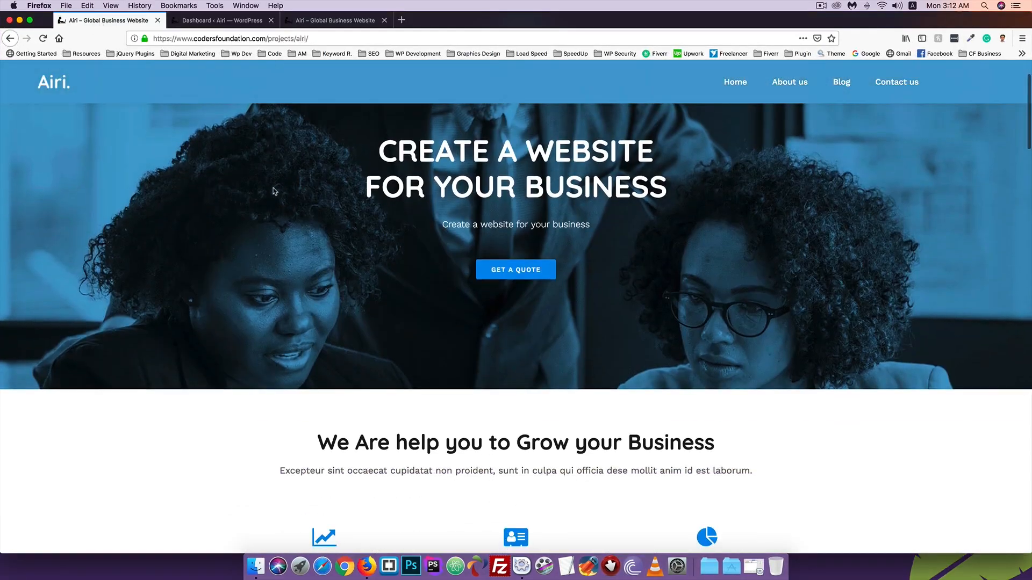
scroll(274, 186, "up", 5)
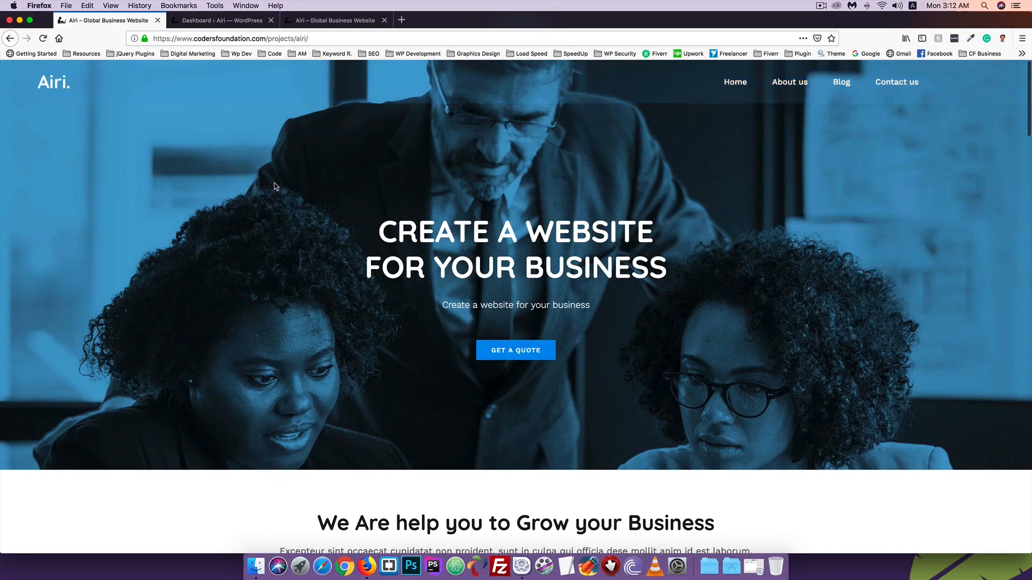
left_click(43, 38)
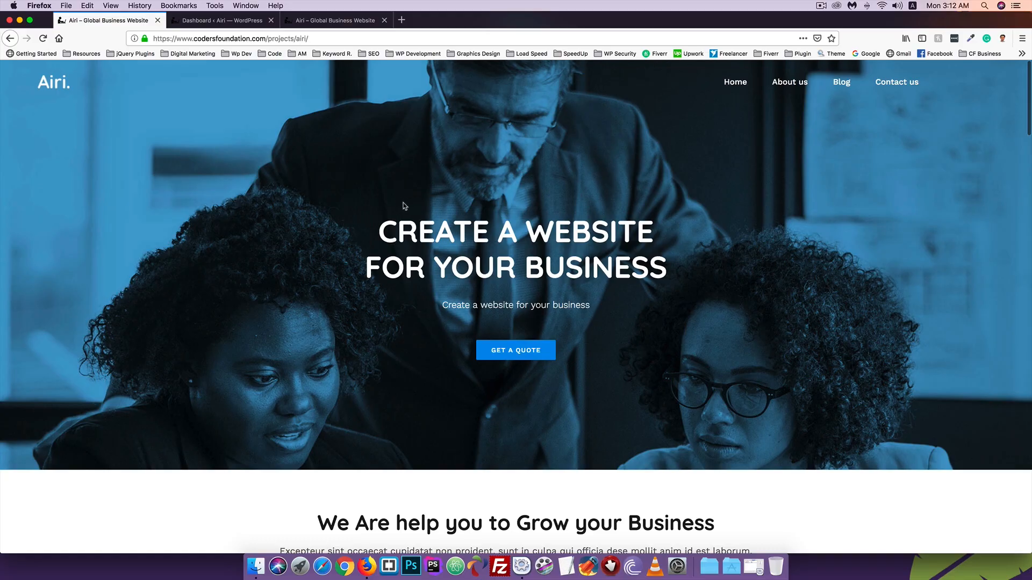
scroll(339, 216, "down", 10)
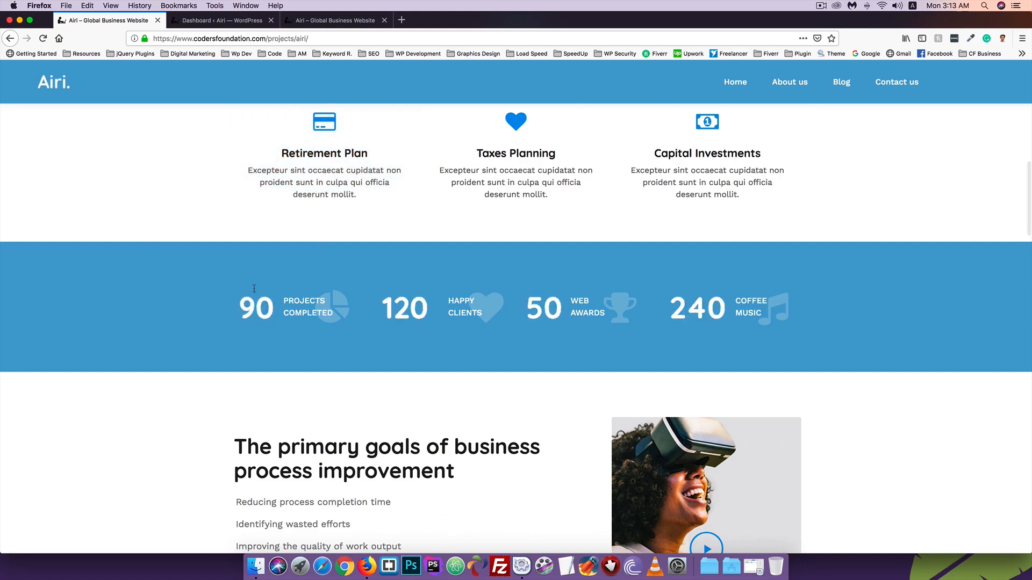
Open the local site's home page for editing with Elementor in a new tab, placed before the site's own tab
left_click(343, 20)
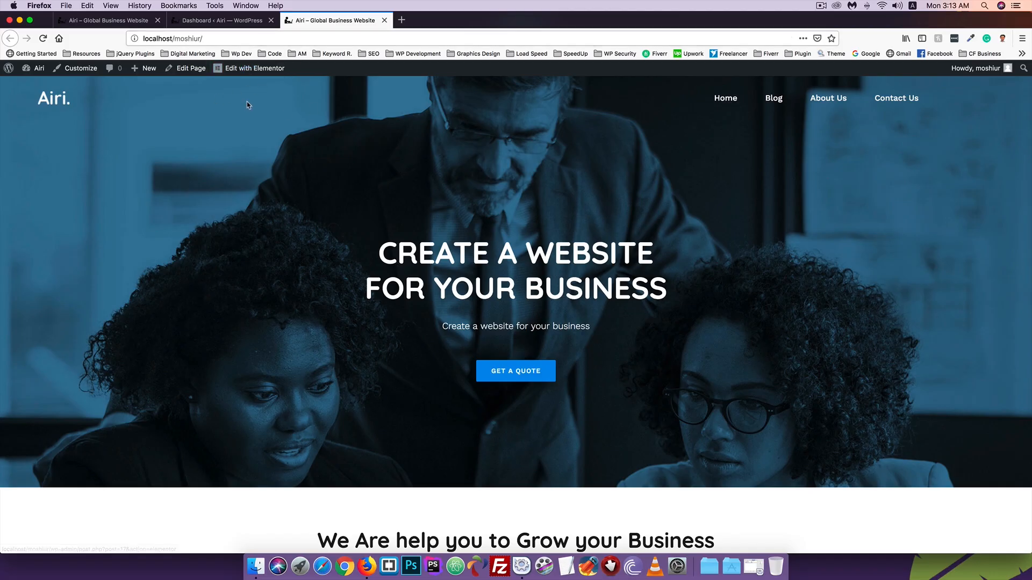
right_click(245, 72)
left_click(263, 76)
left_click(455, 24)
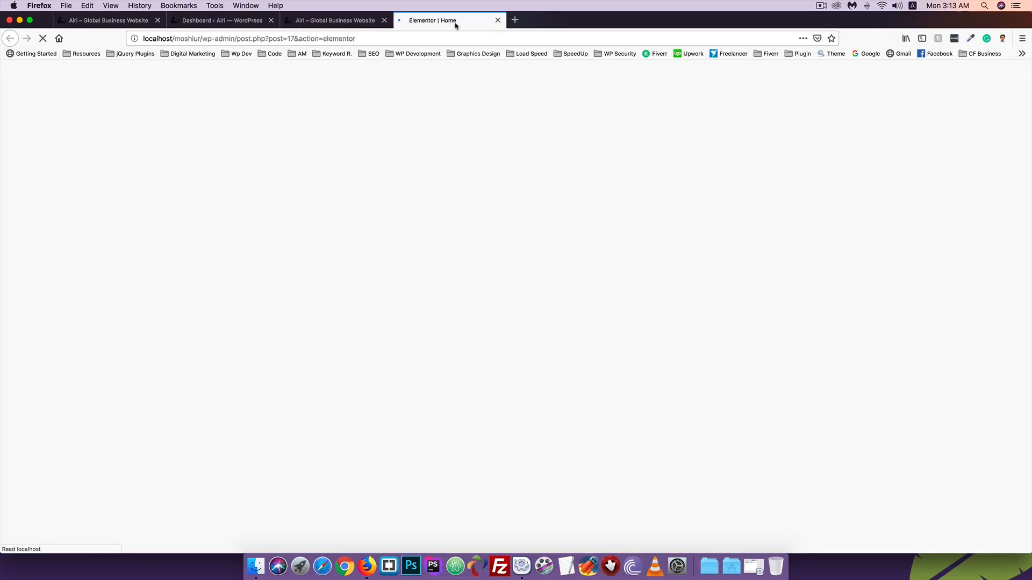
left_click_drag(455, 24, 349, 24)
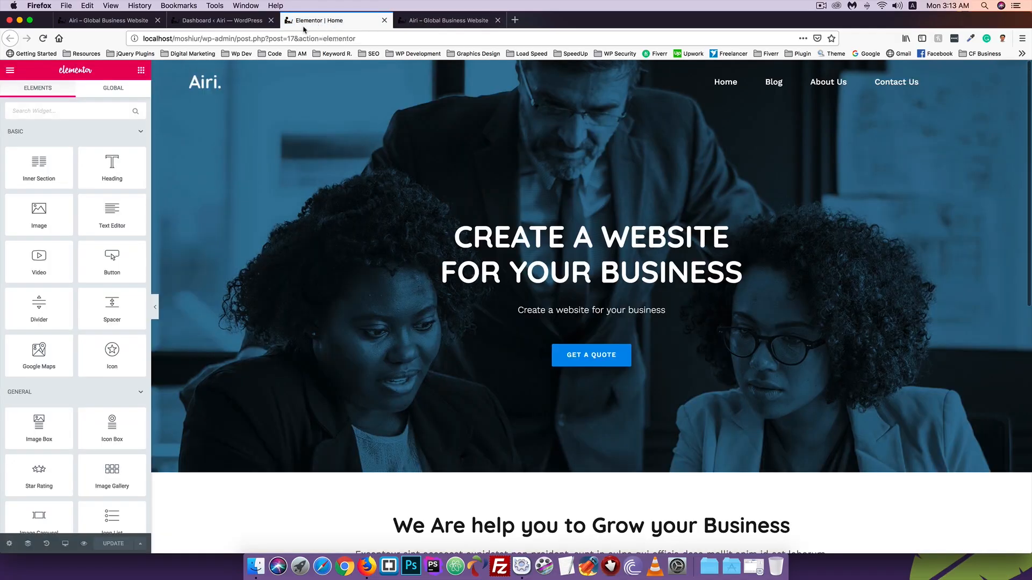
Set the entrance animation of the hero heading "Create a website for your business" to Fade In Up
scroll(432, 205, "down", 1)
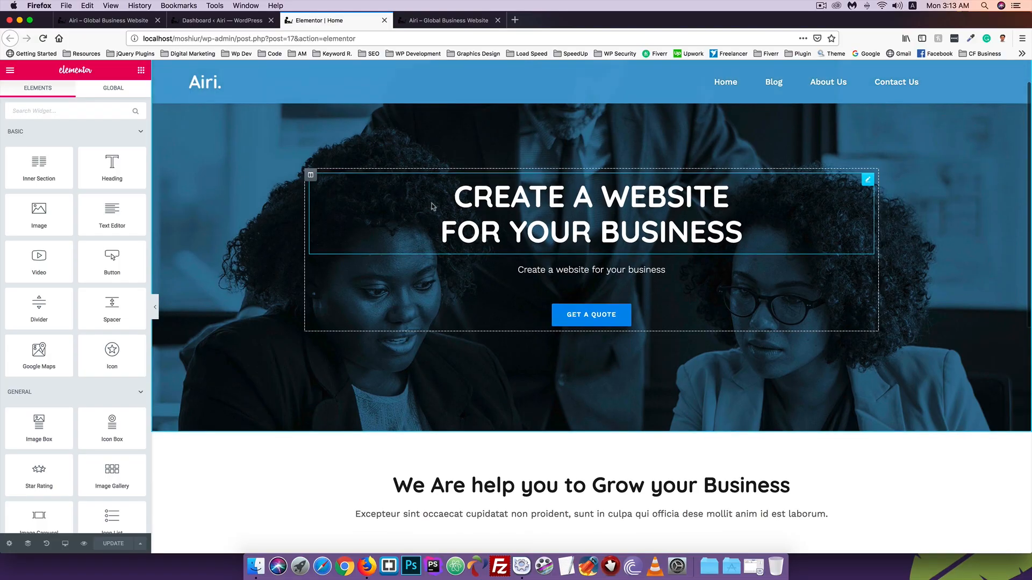
right_click(531, 188)
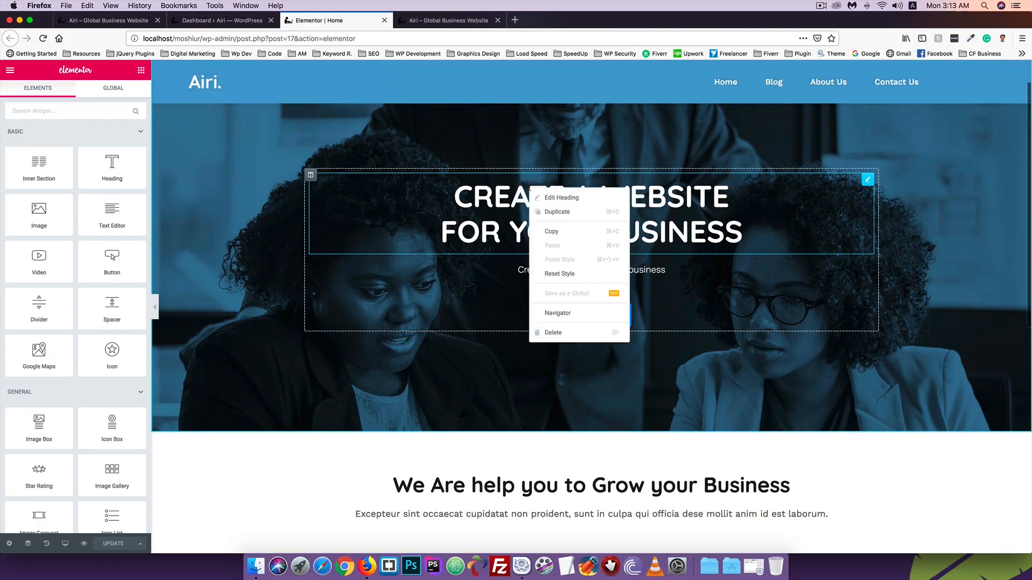
left_click(559, 198)
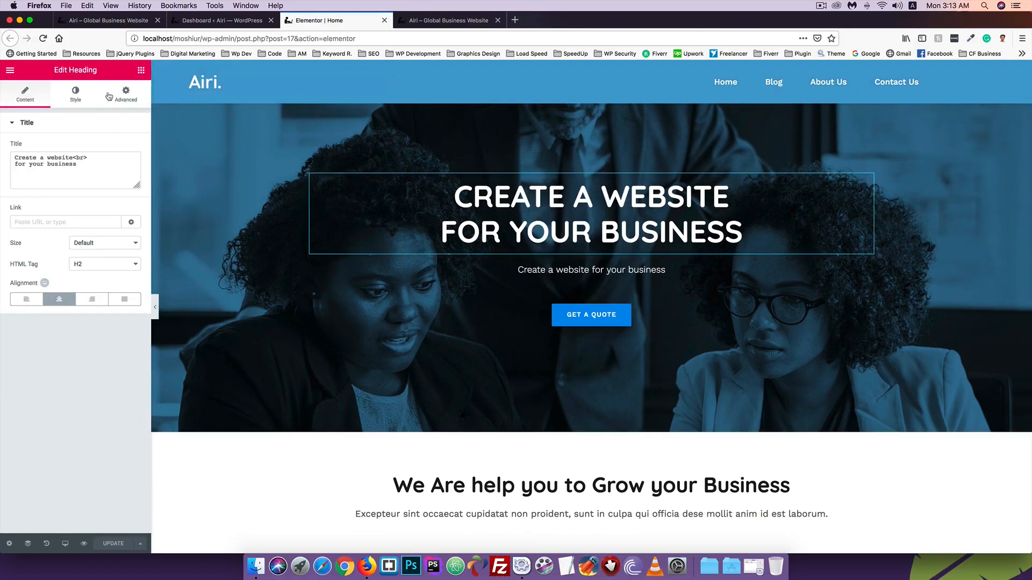
left_click(125, 96)
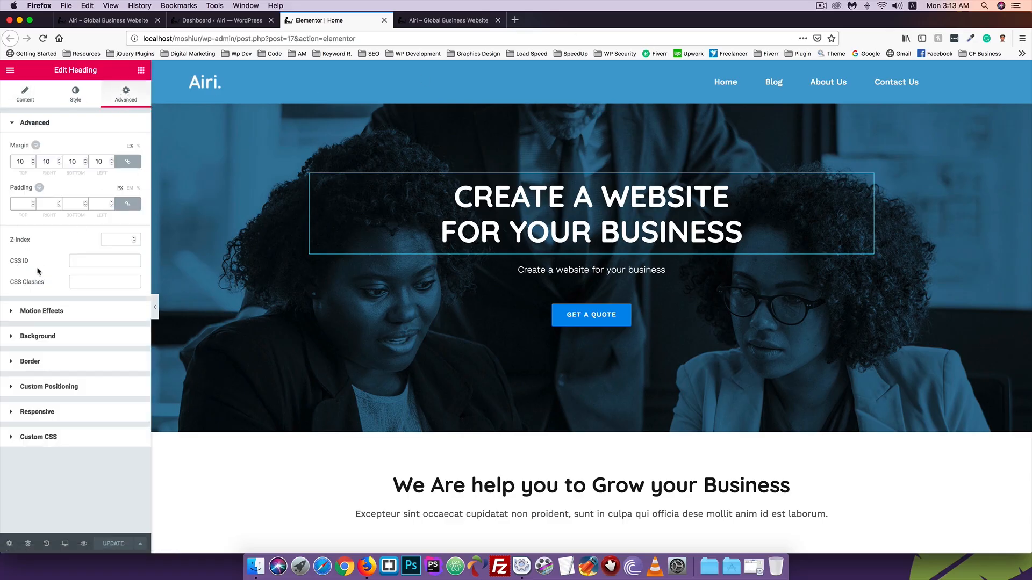
left_click(45, 315)
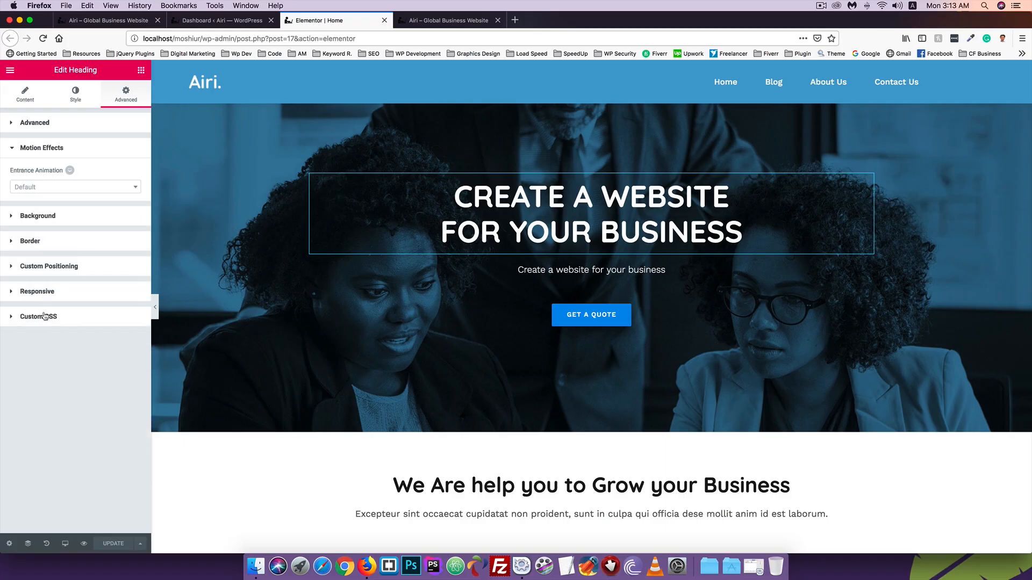
left_click(36, 185)
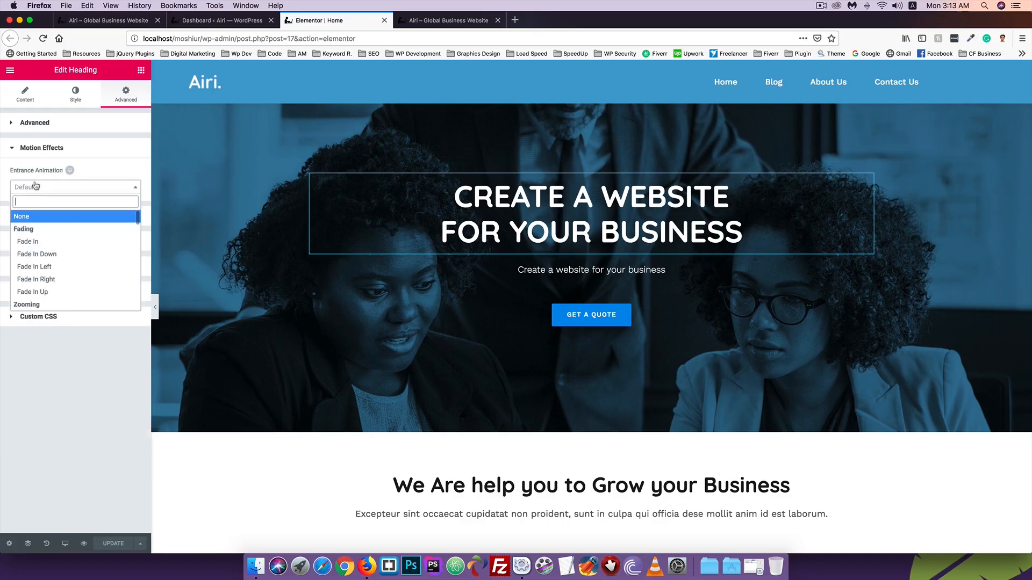
scroll(47, 241, "down", 1)
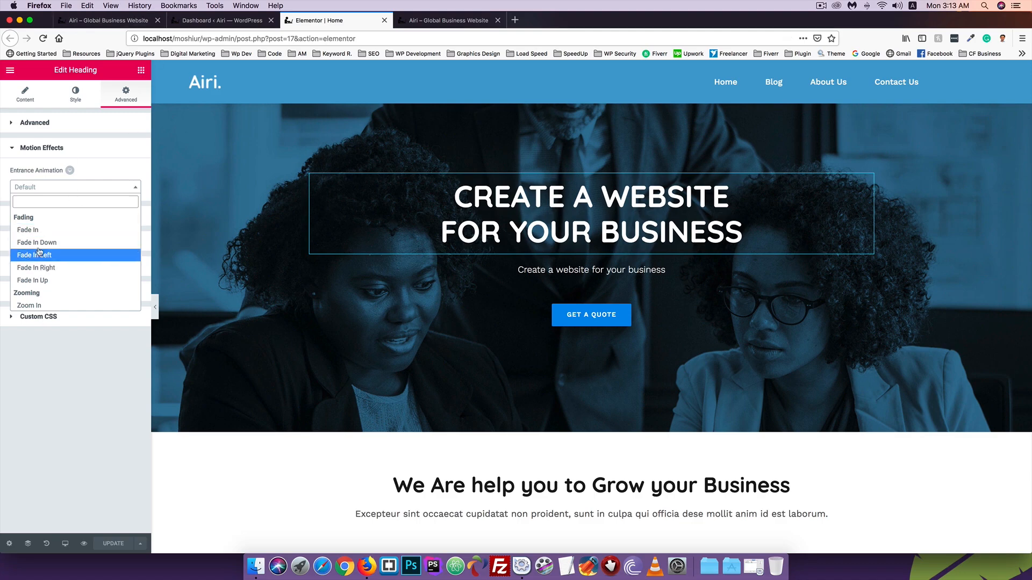
left_click(35, 280)
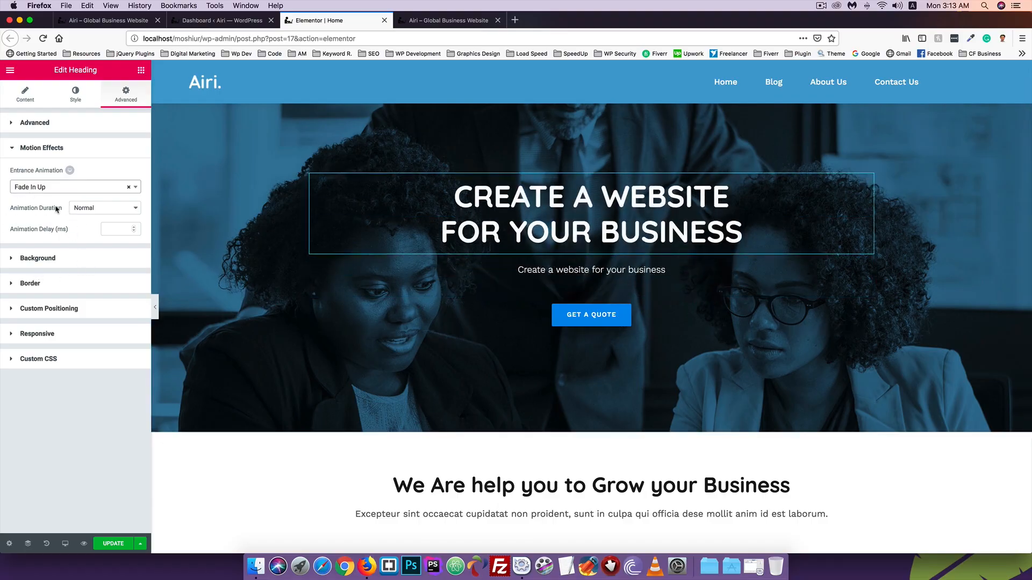
Try the Fast animation duration on the hero heading and set it back to Normal
left_click(92, 211)
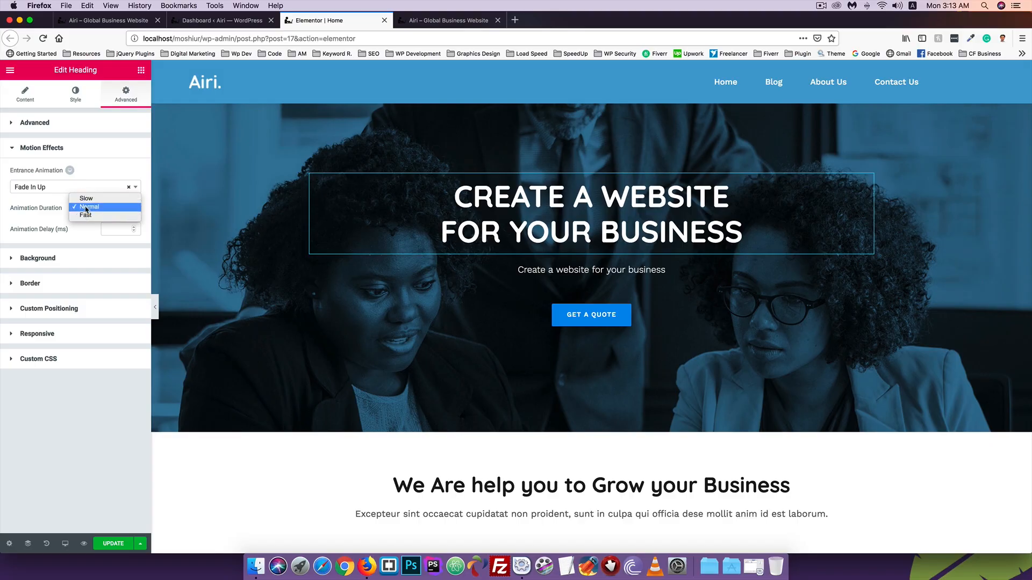
left_click(86, 215)
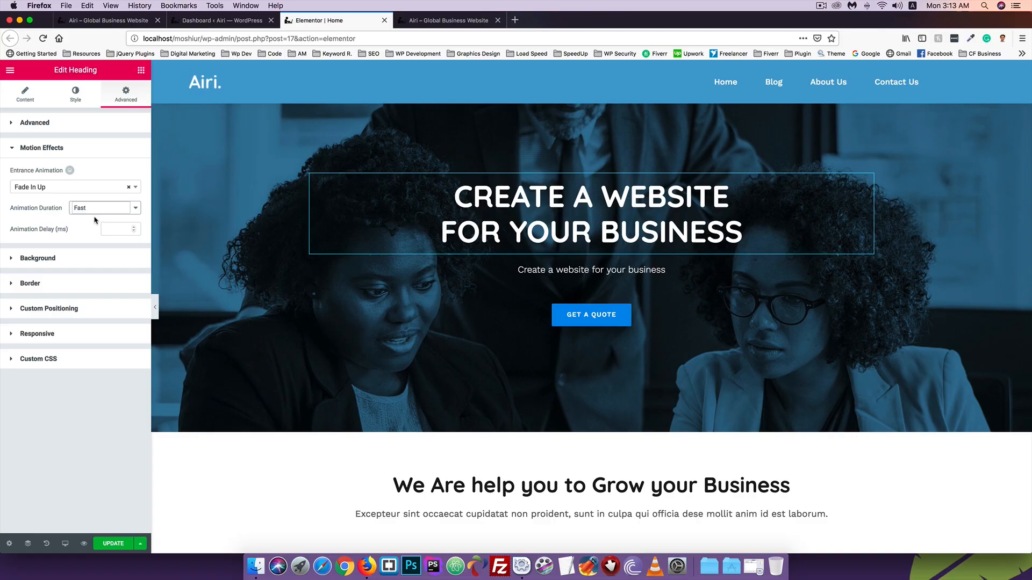
left_click(84, 214)
left_click(69, 202)
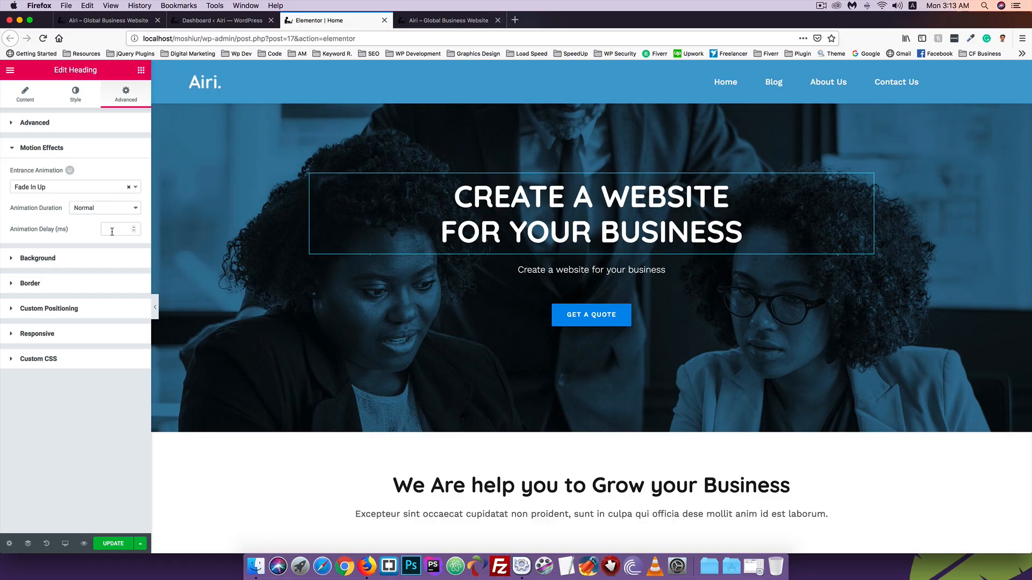
Apply the Fade In Up entrance animation to the small subheading below the hero heading
left_click(541, 272)
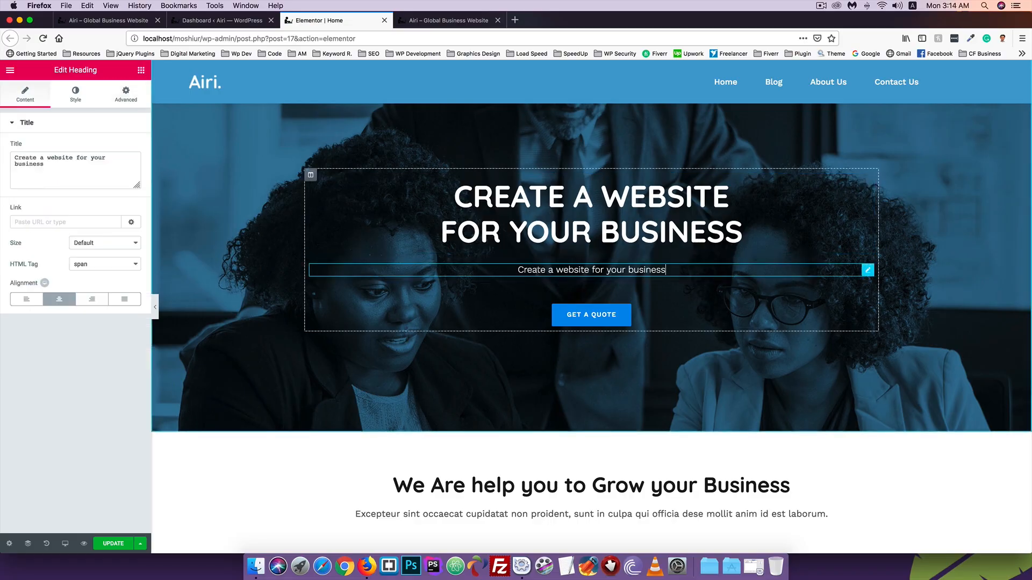
right_click(529, 270)
left_click(553, 280)
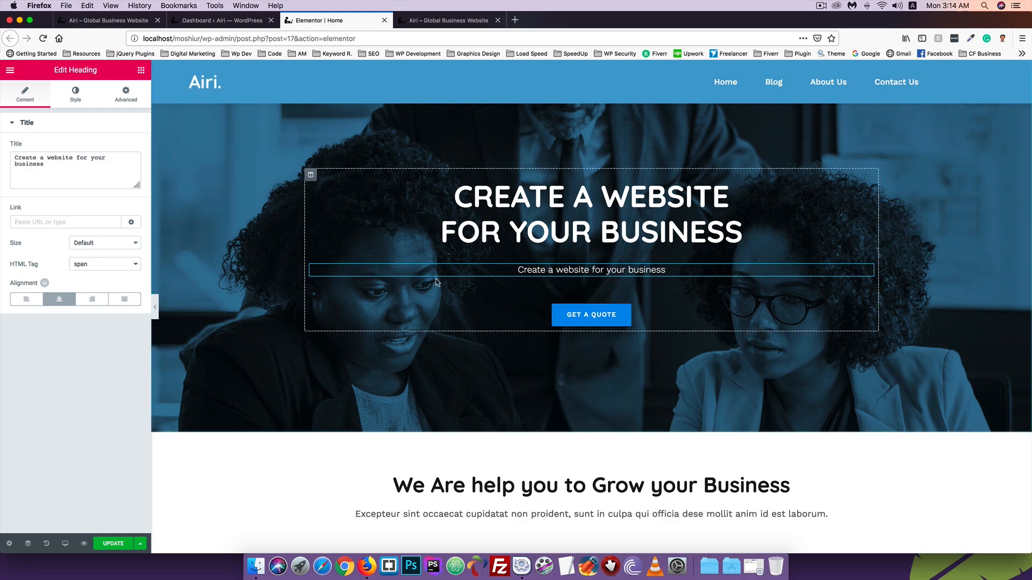
left_click(128, 91)
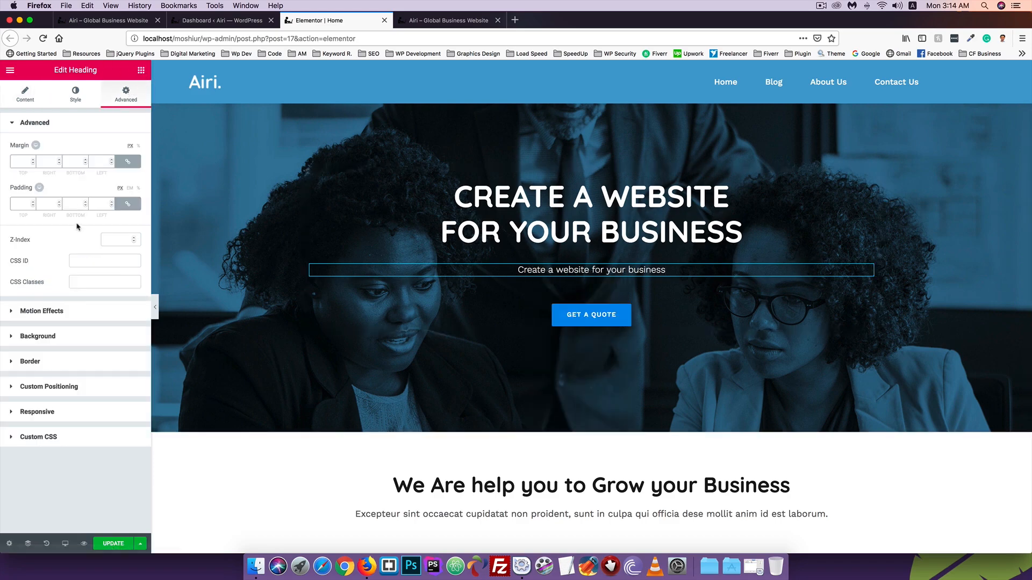
left_click(45, 317)
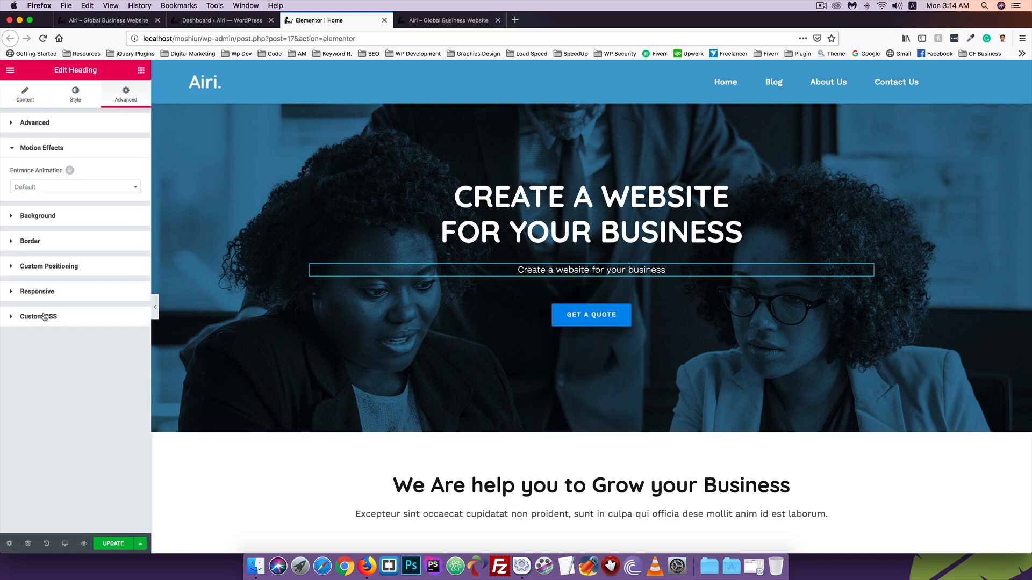
left_click(47, 192)
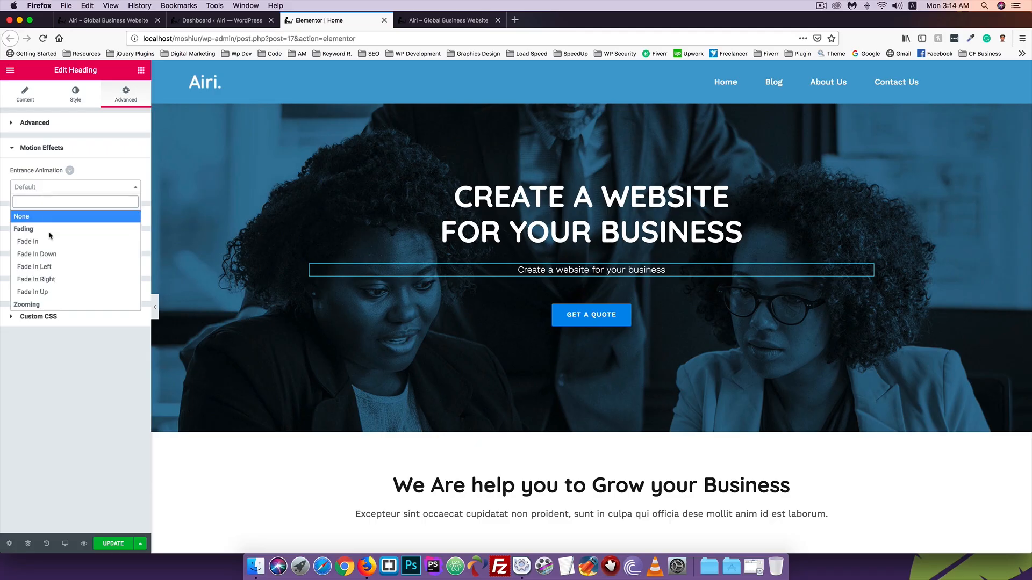
left_click(37, 292)
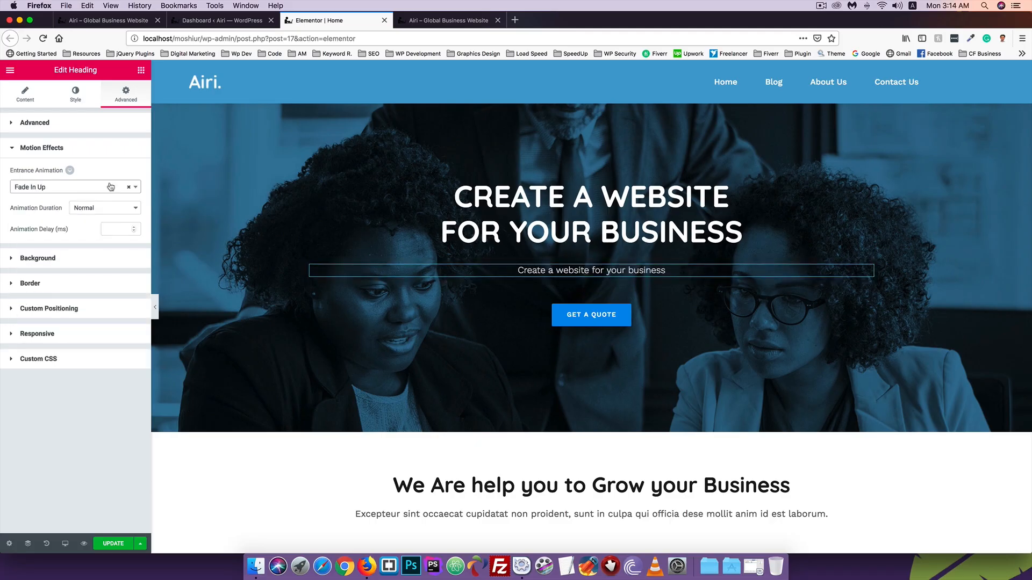
Give the Get a Quote button a Fade In Up entrance animation with a 300 ms animation delay
right_click(565, 318)
left_click(589, 326)
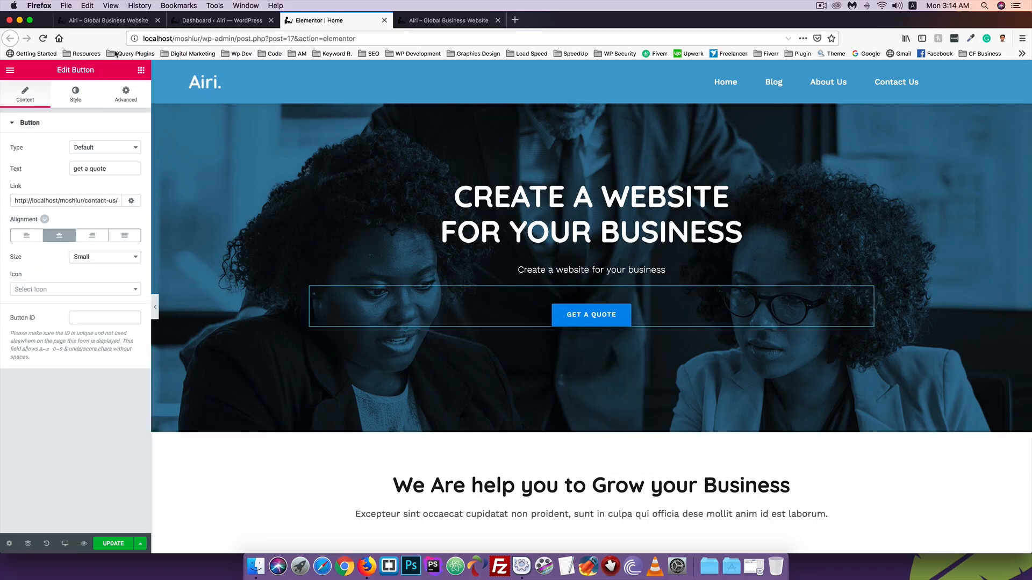
left_click(125, 93)
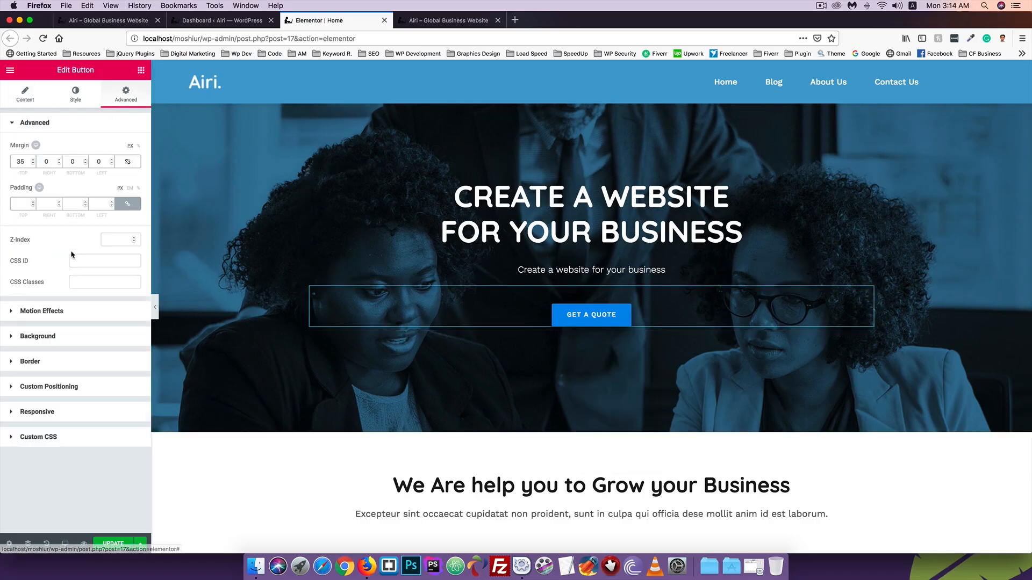
left_click(33, 305)
left_click(33, 188)
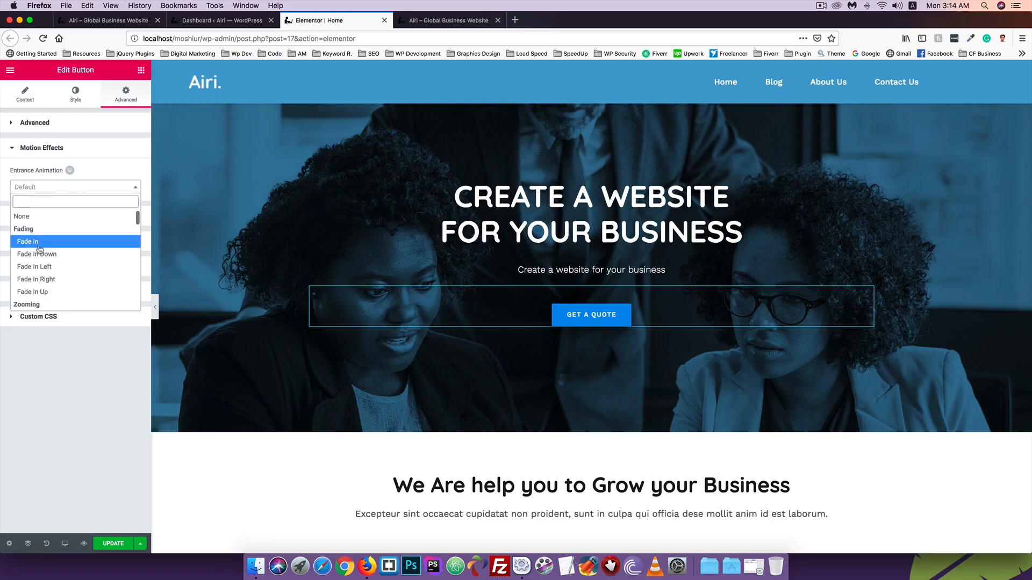
scroll(40, 250, "down", 2)
scroll(39, 250, "up", 2)
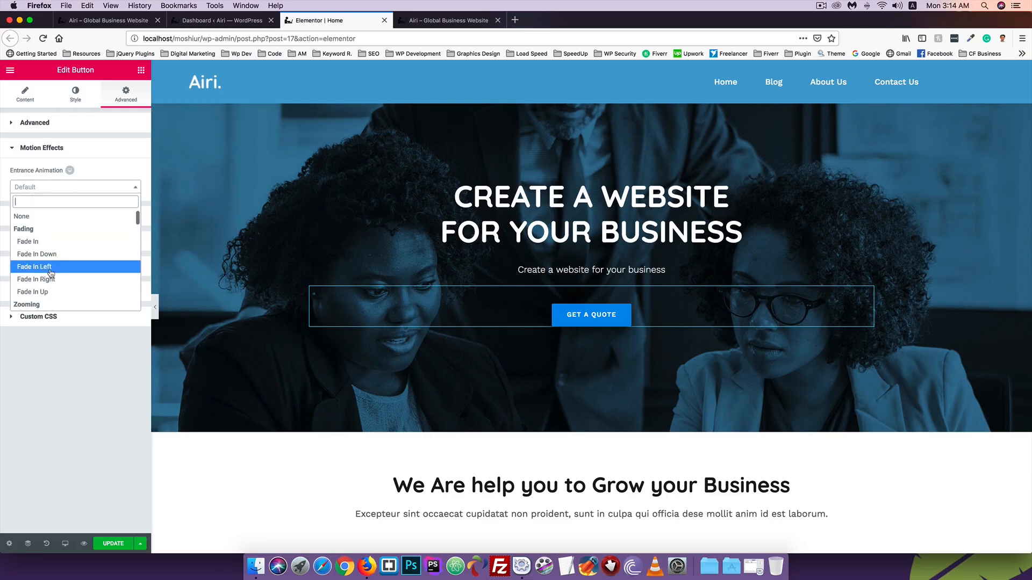
left_click(45, 292)
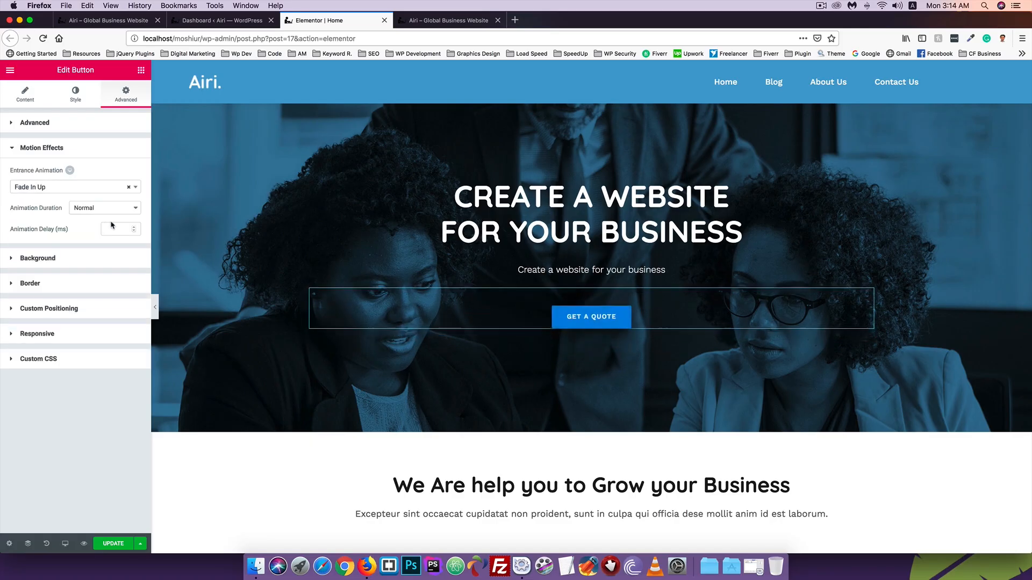
left_click(109, 226)
type("300")
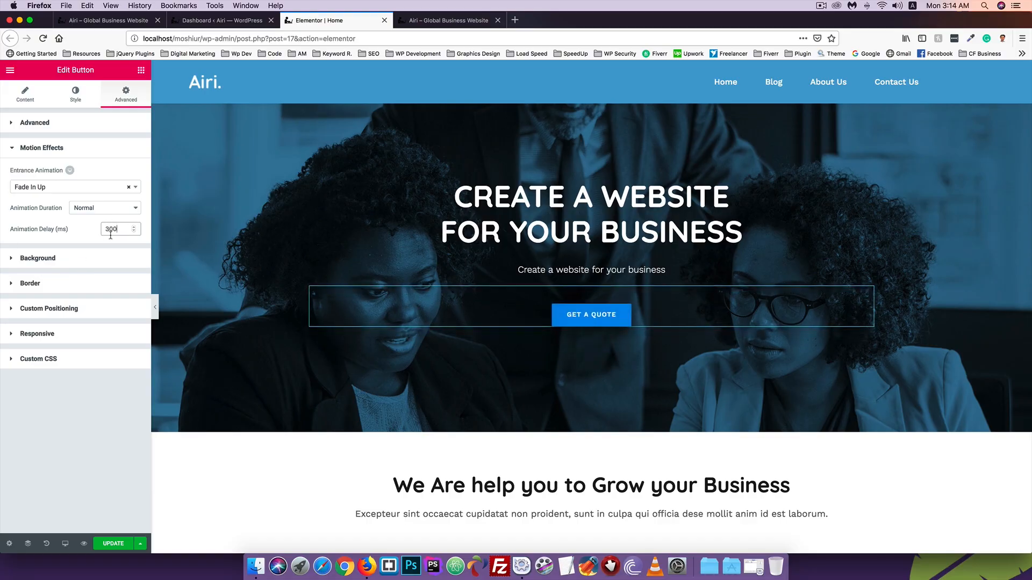
Update the page and reload the local site's home page to check the hero section's entrance animations
left_click(112, 547)
left_click(428, 20)
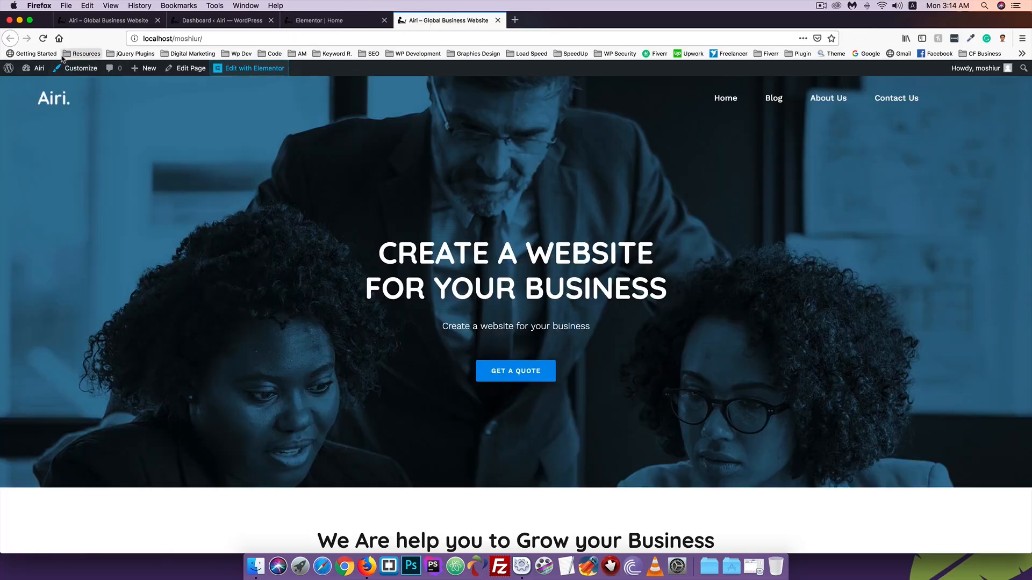
left_click(43, 38)
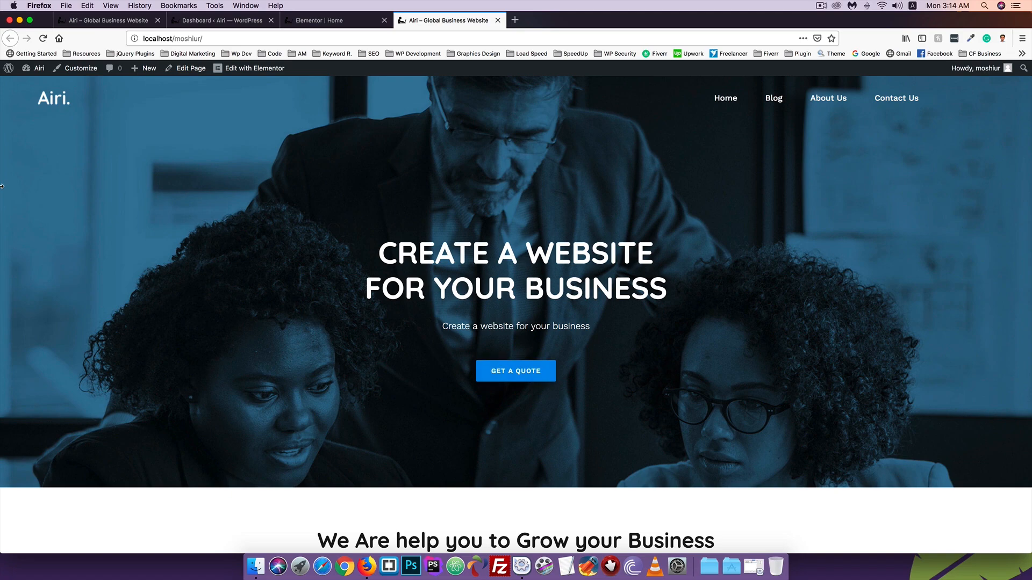
left_click(43, 38)
left_click(313, 19)
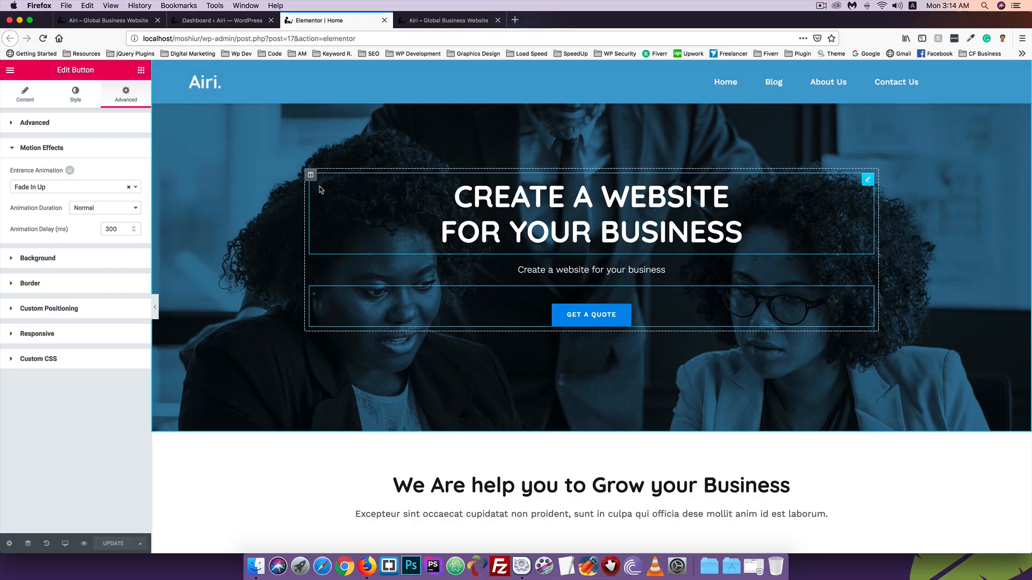
left_click(449, 20)
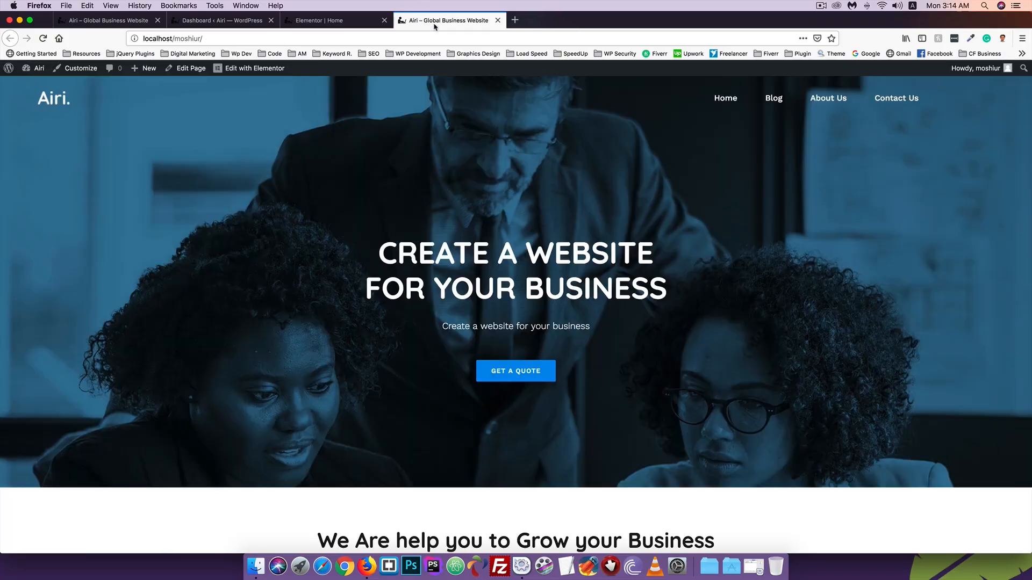
Compare the section below the services boxes on the local home page with the demo site's counter section
scroll(300, 184, "down", 3)
scroll(299, 184, "down", 5)
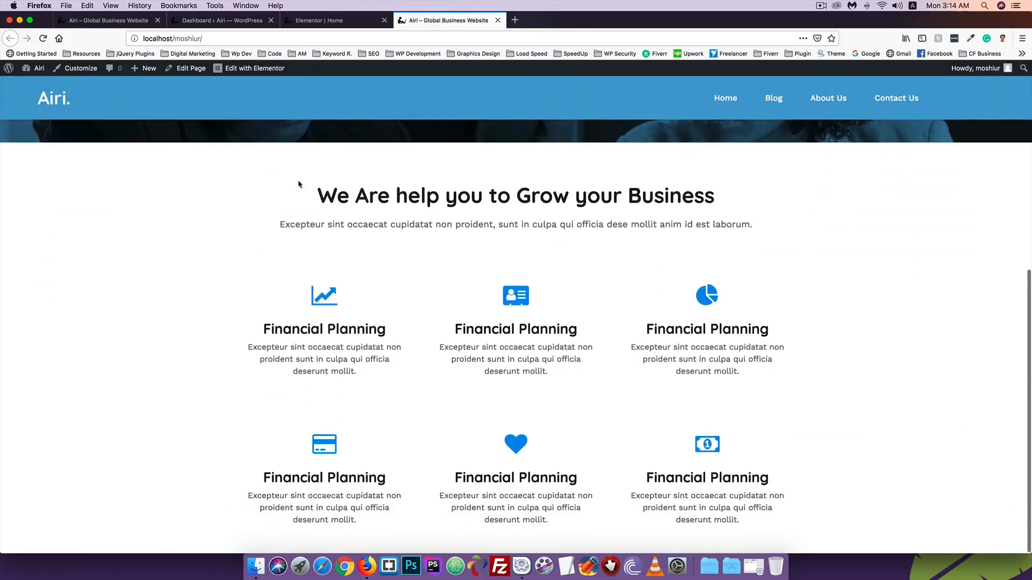
left_click(118, 20)
scroll(168, 211, "down", 1)
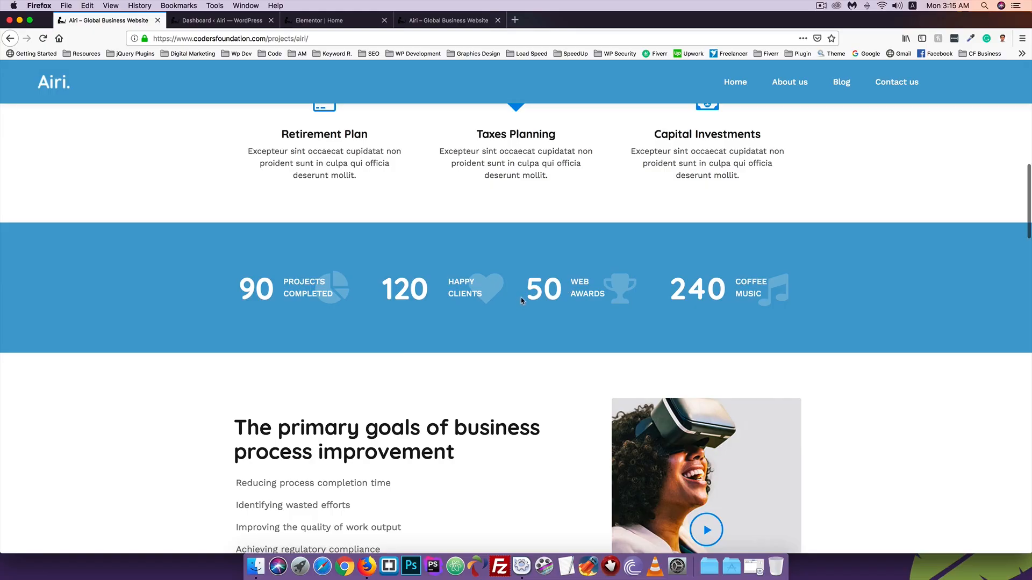
Add a new section with four equal columns below the Financial Planning boxes in the Elementor editor
left_click(444, 19)
left_click(317, 21)
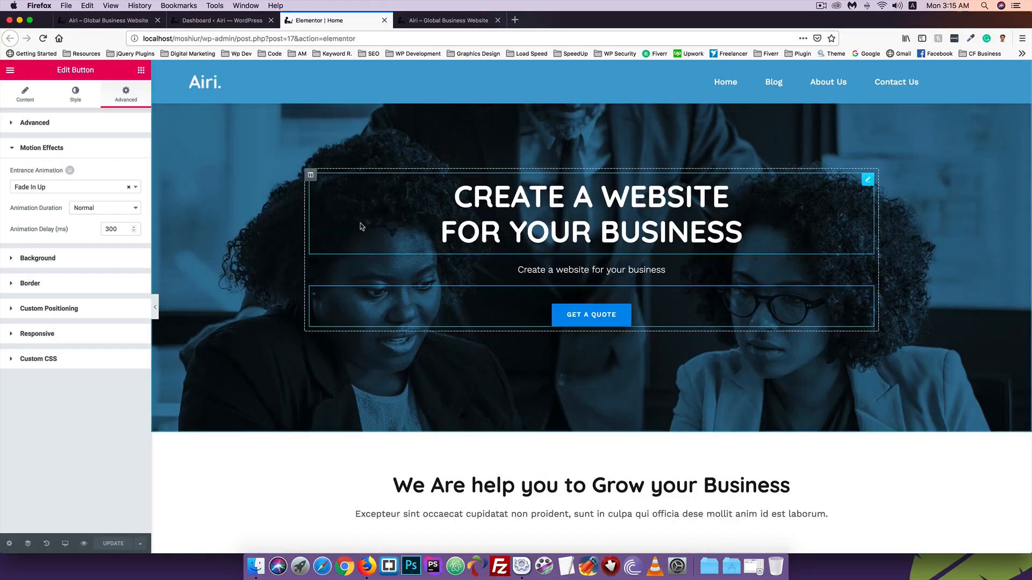
scroll(358, 224, "down", 10)
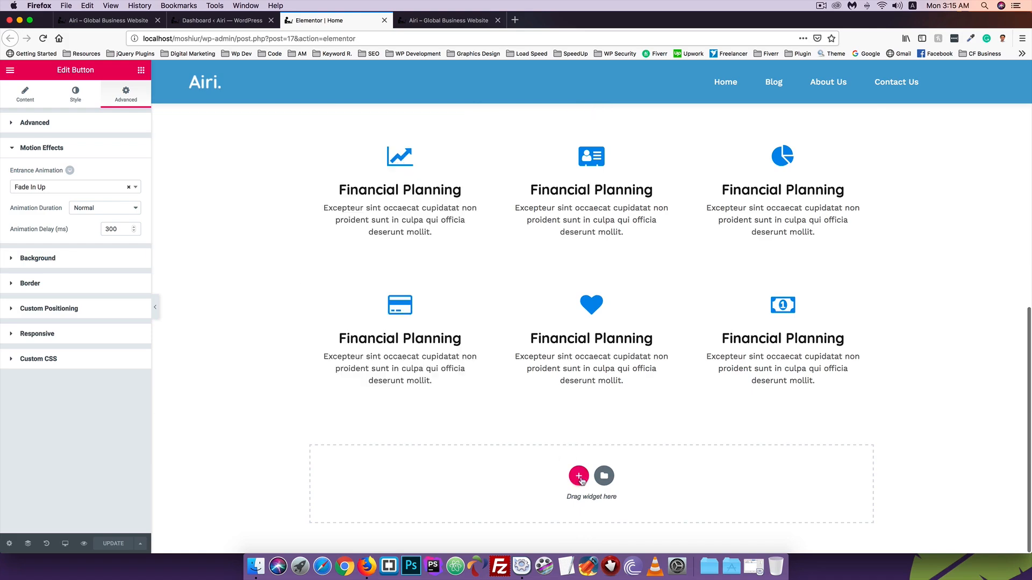
left_click(578, 477)
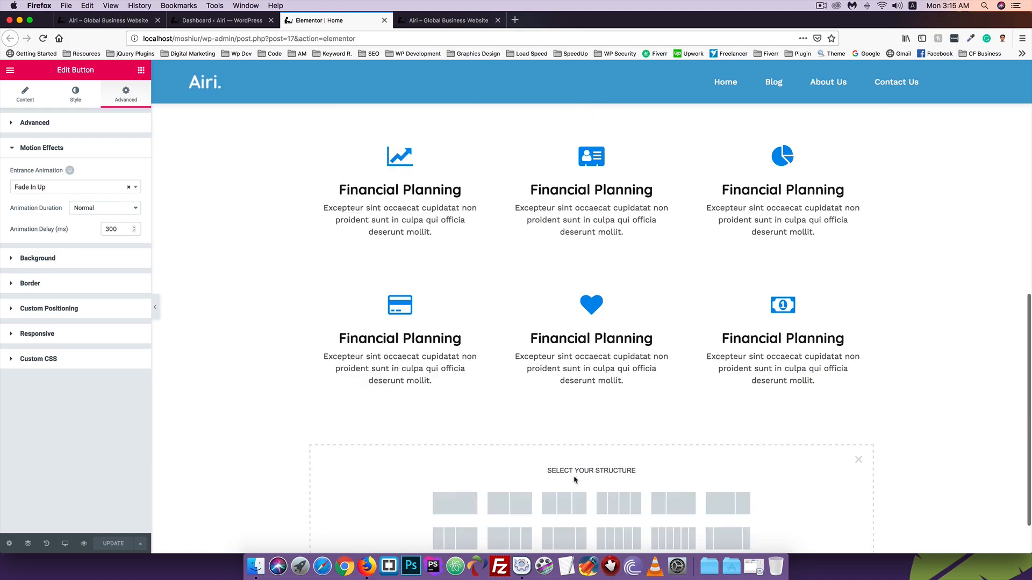
scroll(419, 416, "down", 2)
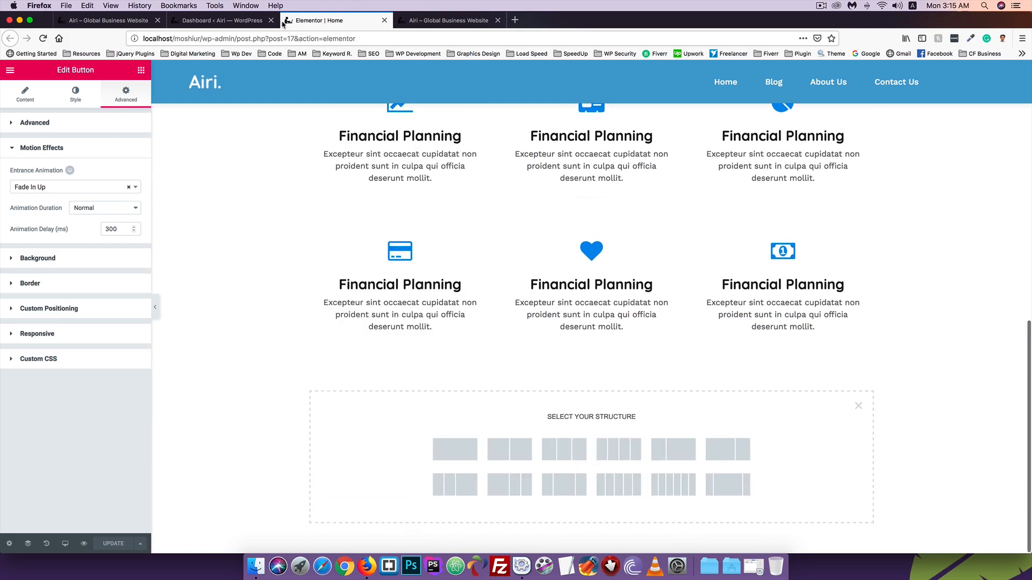
left_click(212, 22)
left_click(429, 21)
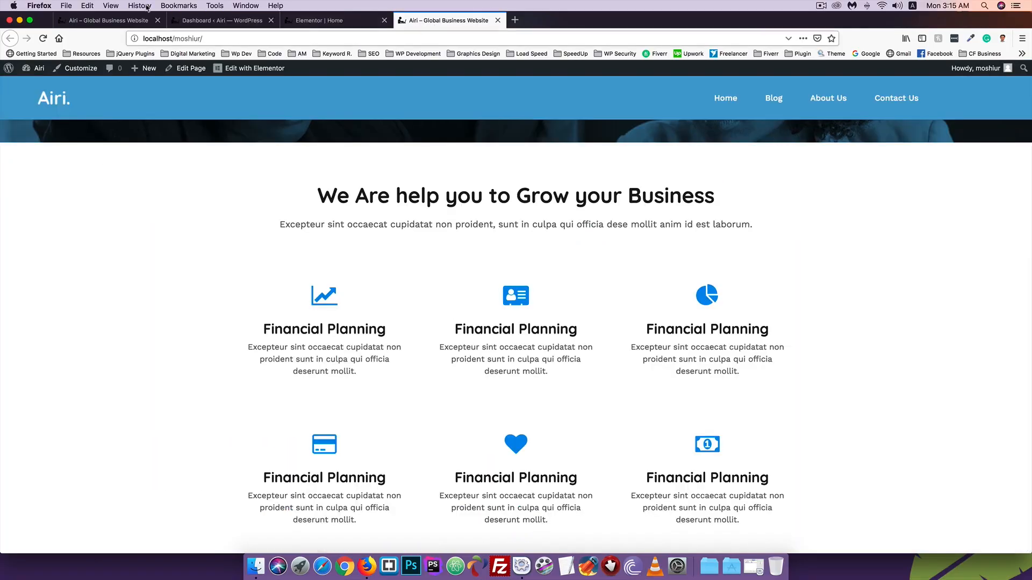
left_click(81, 23)
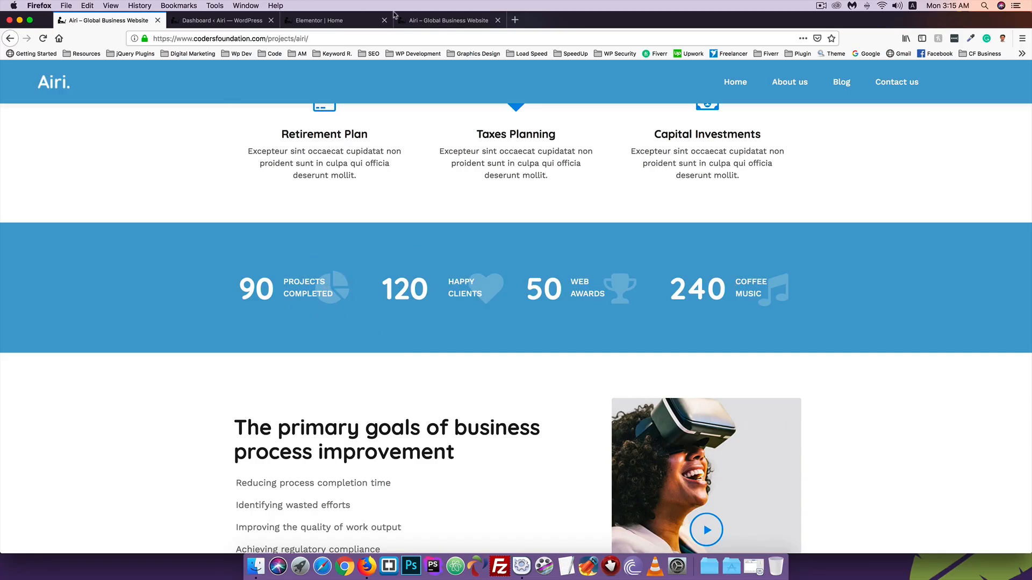
left_click(403, 20)
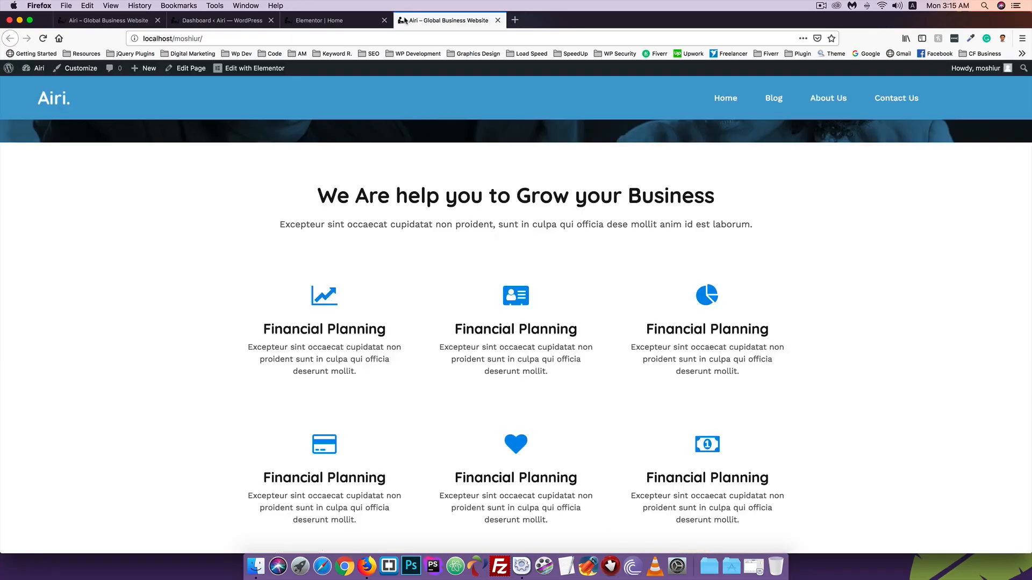
left_click(328, 20)
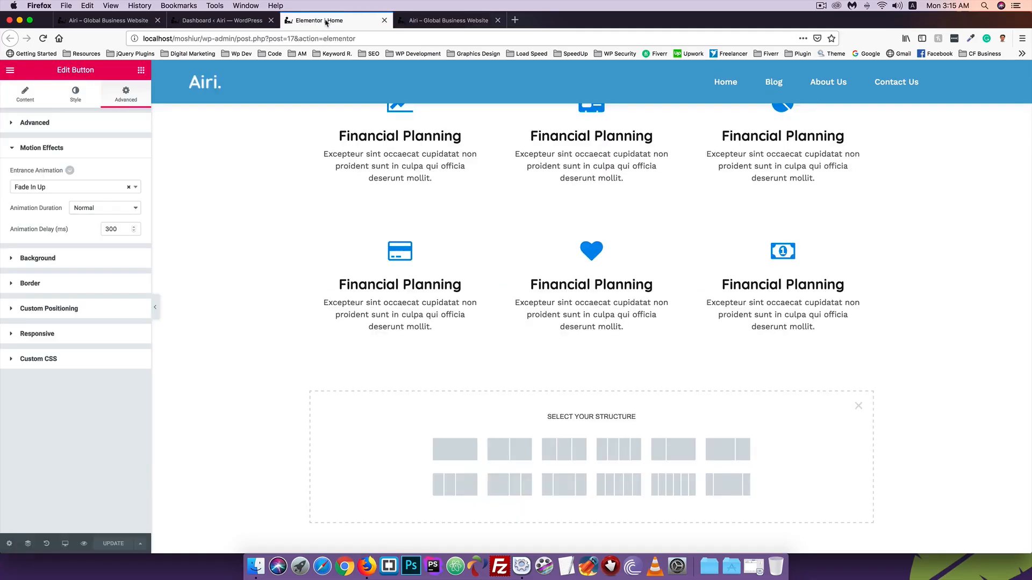
left_click(617, 454)
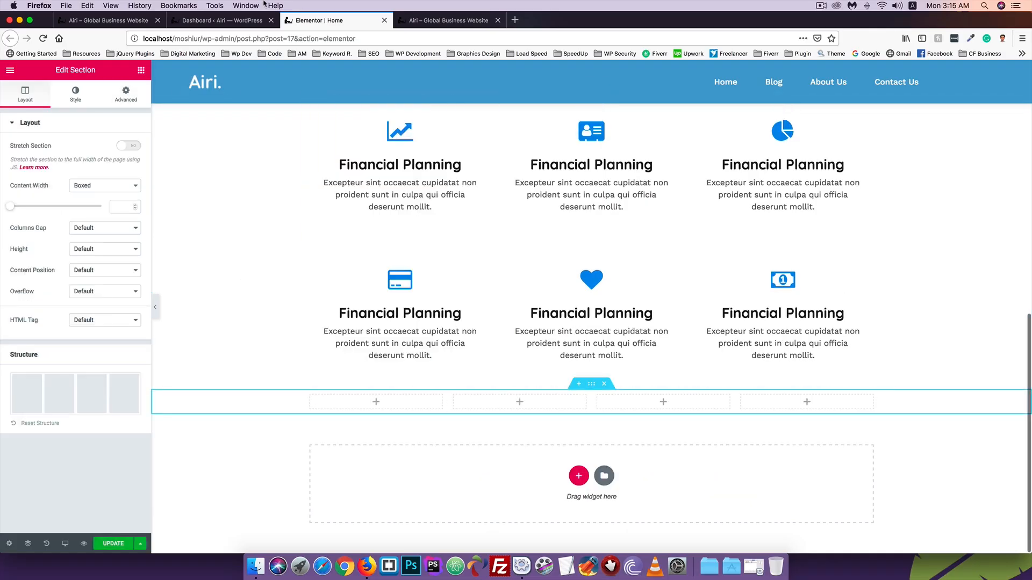
Give the new four-column section a Classic background with the colour #61a0ce, following the demo's counter section
left_click(91, 27)
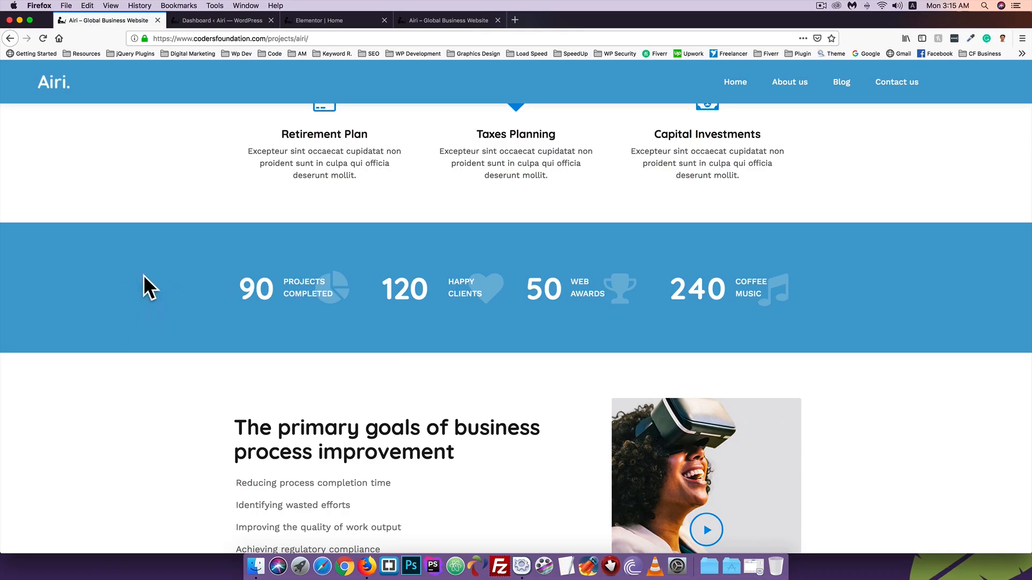
left_click(342, 21)
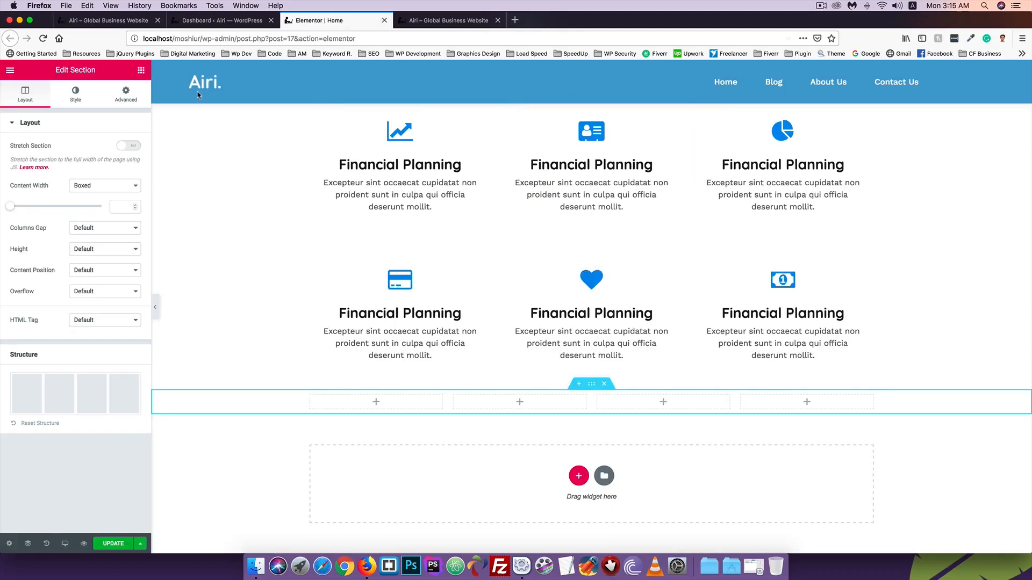
right_click(592, 385)
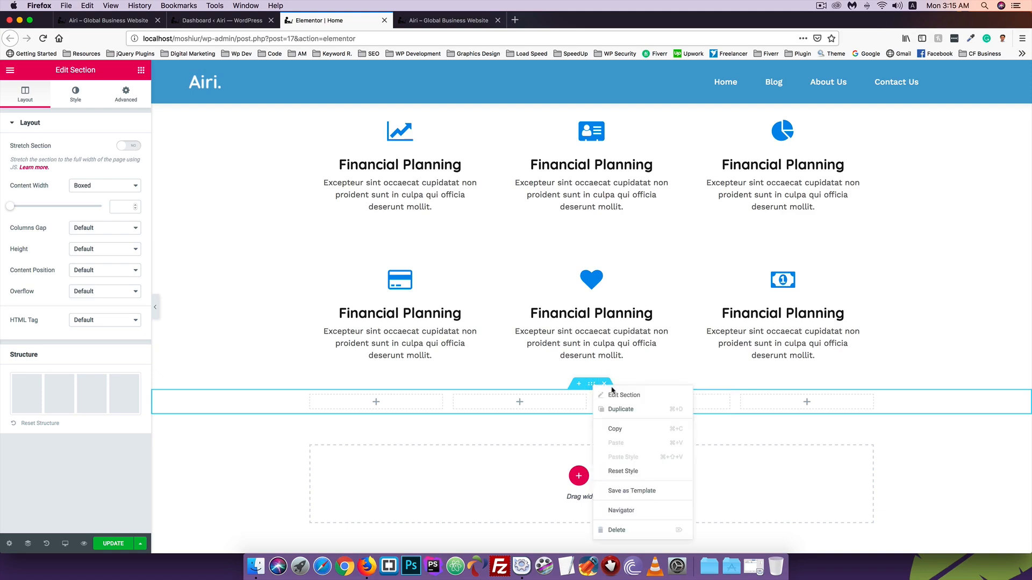
left_click(618, 395)
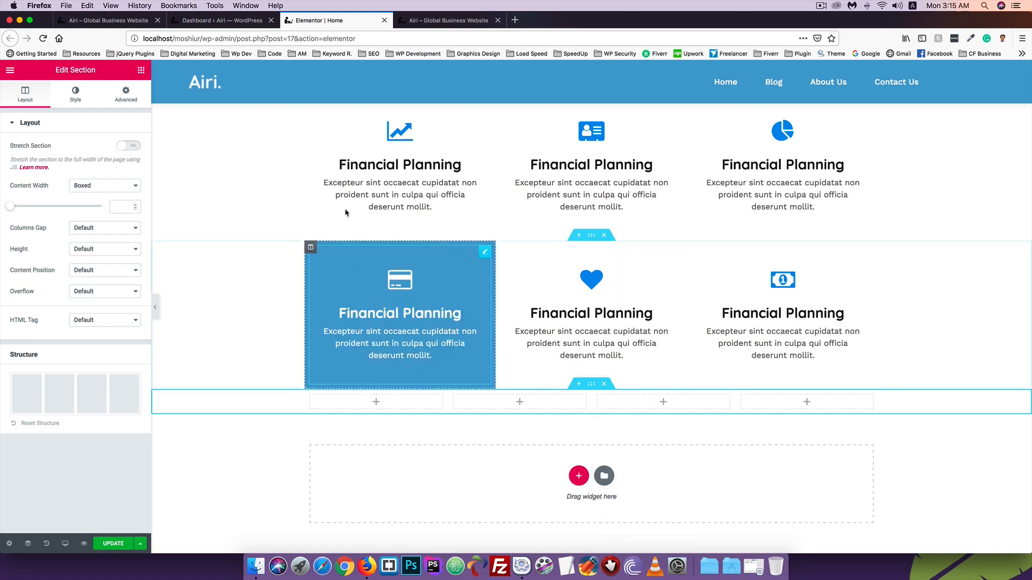
left_click(75, 96)
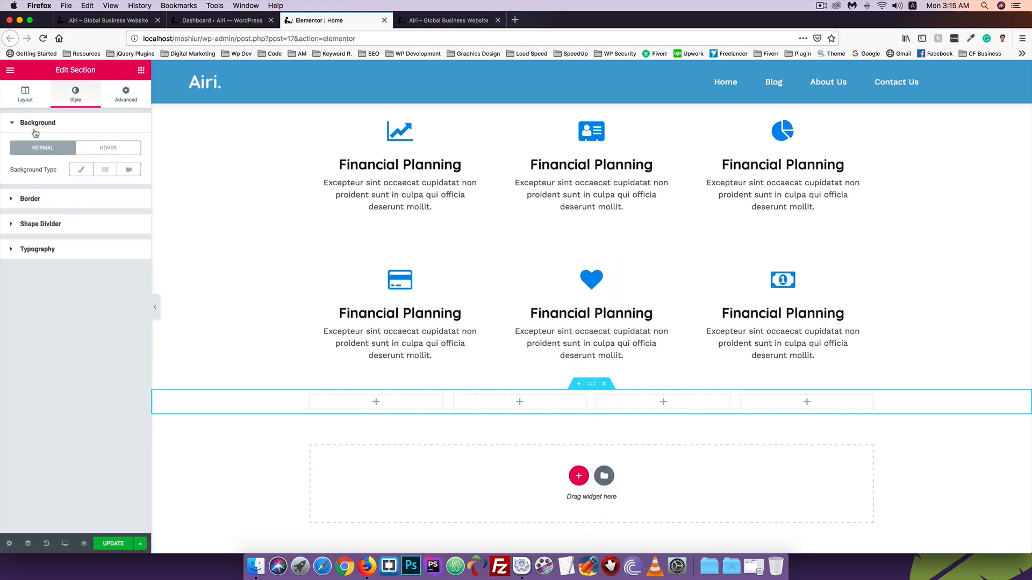
left_click(79, 172)
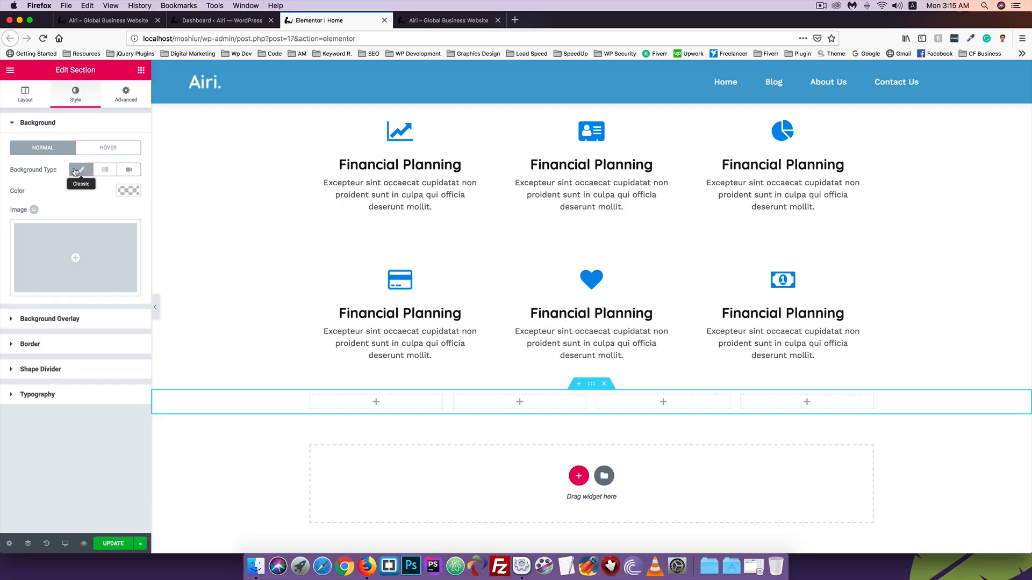
left_click(129, 191)
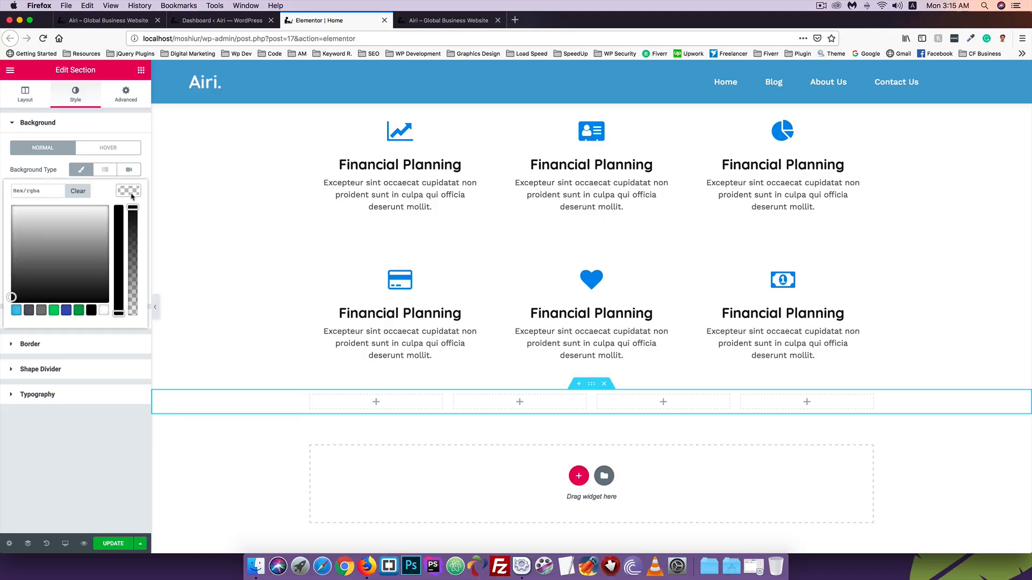
left_click(46, 189)
type("61")
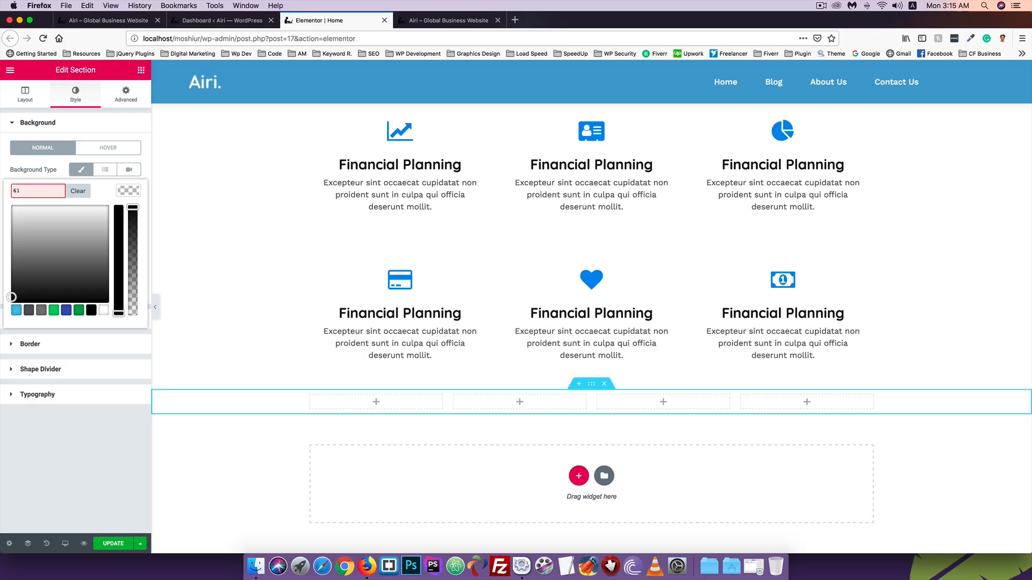
type("a0ce")
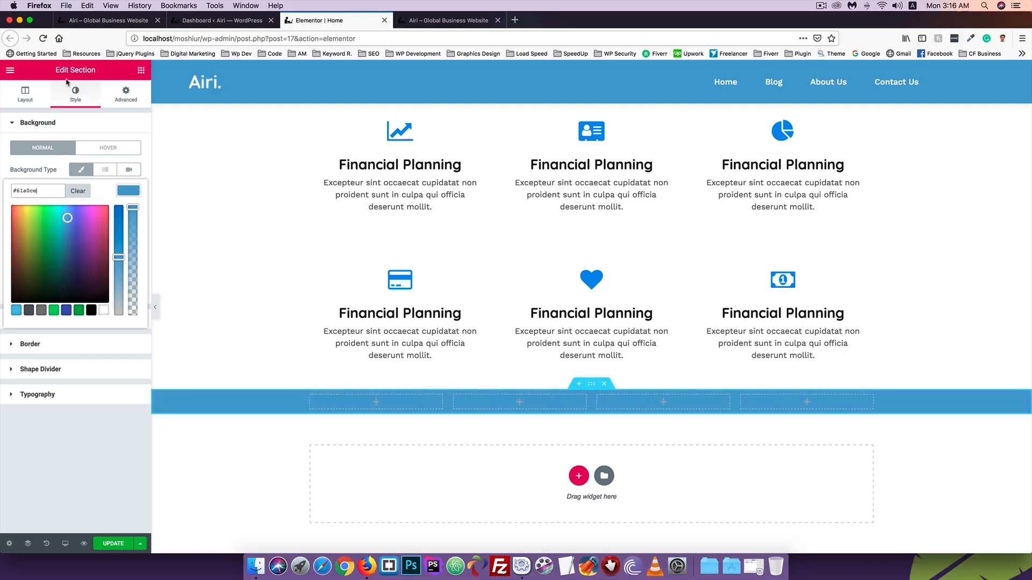
Unlink the four-column section's padding values and set its top and bottom padding to 80 px
left_click(124, 20)
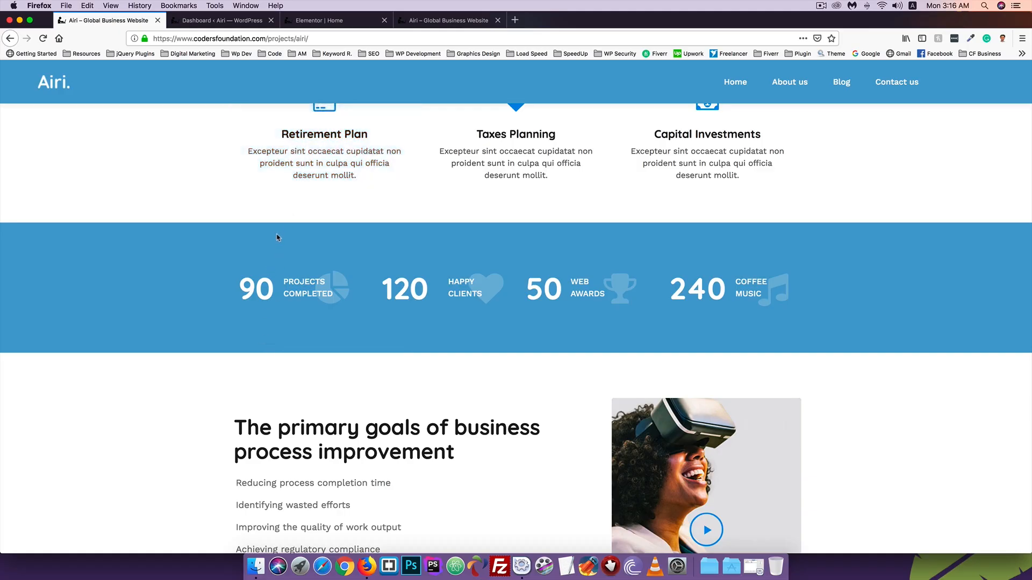
left_click(303, 20)
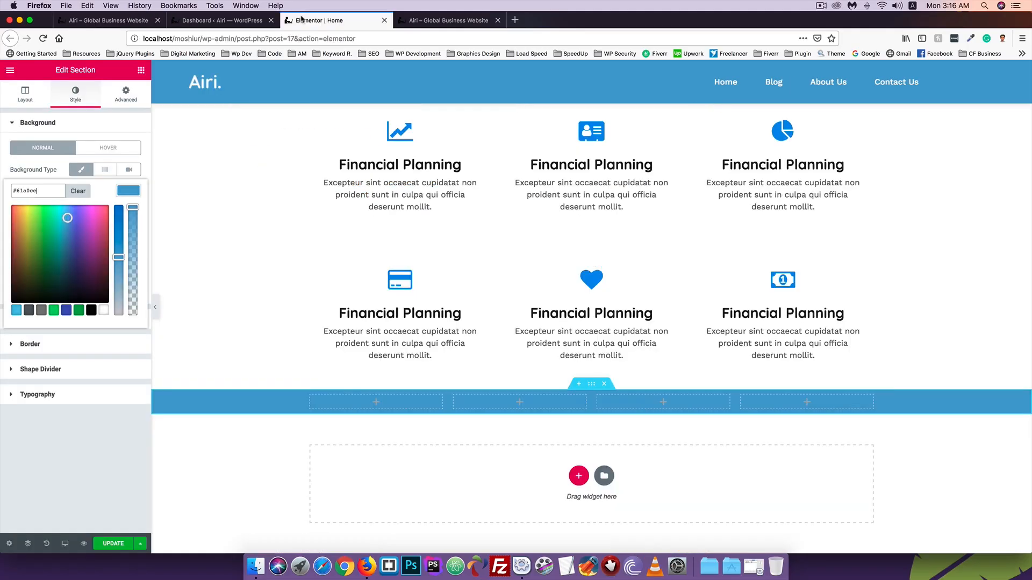
left_click(123, 104)
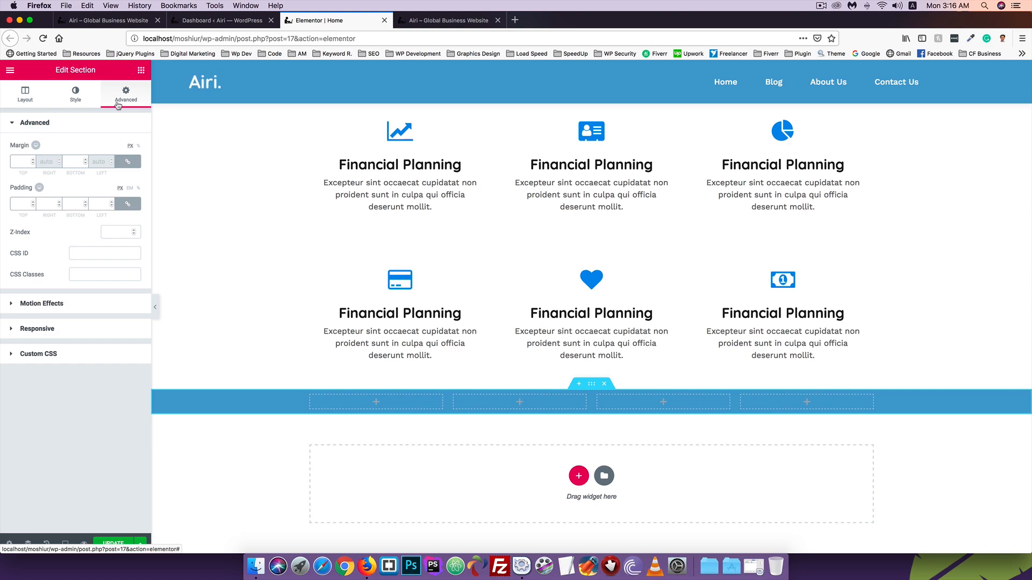
left_click(128, 206)
left_click_drag(26, 203, 1, 197)
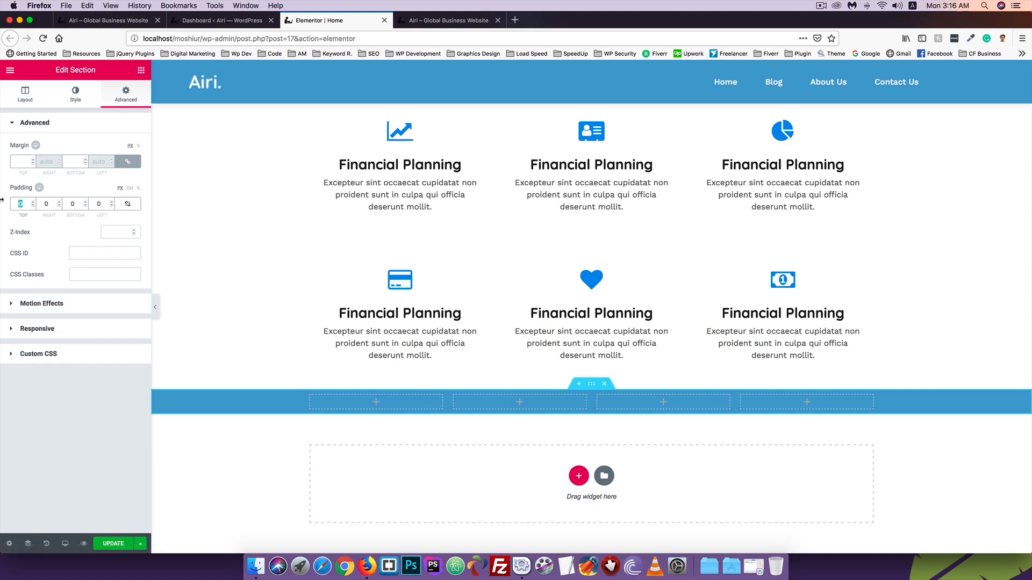
type("80")
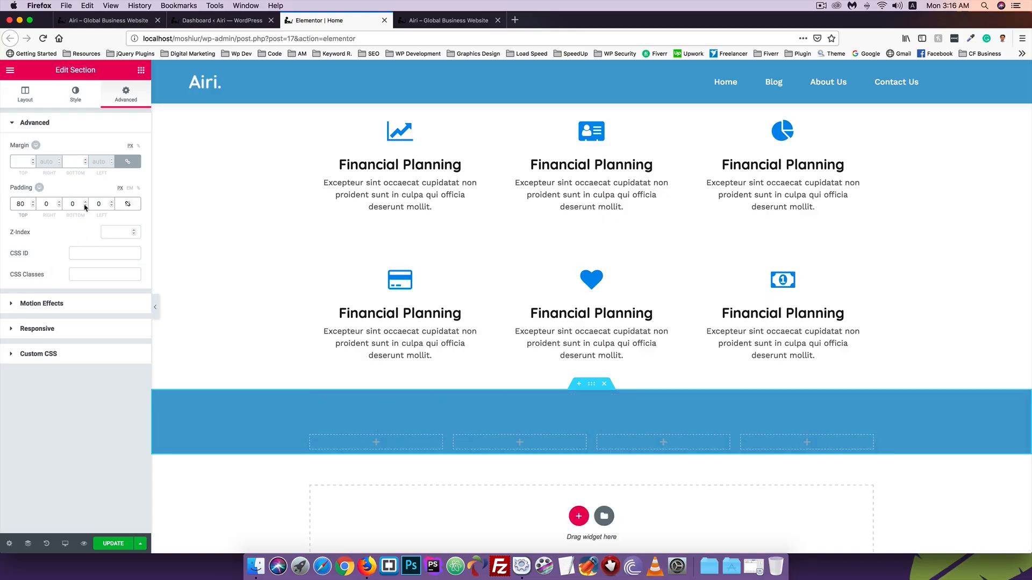
left_click_drag(78, 203, 53, 201)
type("80")
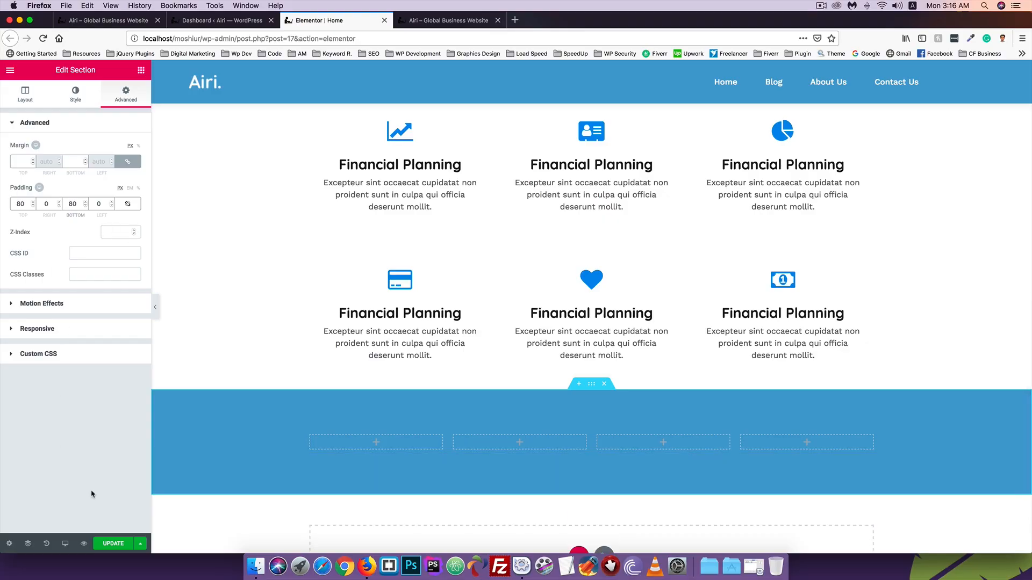
Update the page and reload the local site's home page to check the new blue section
left_click(106, 544)
left_click(442, 20)
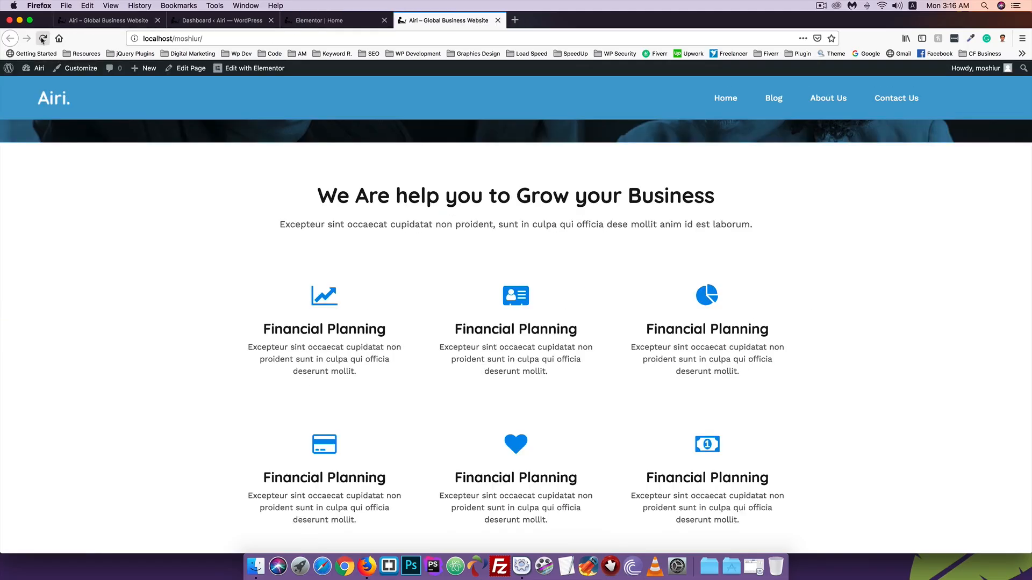
left_click(42, 38)
scroll(108, 191, "down", 2)
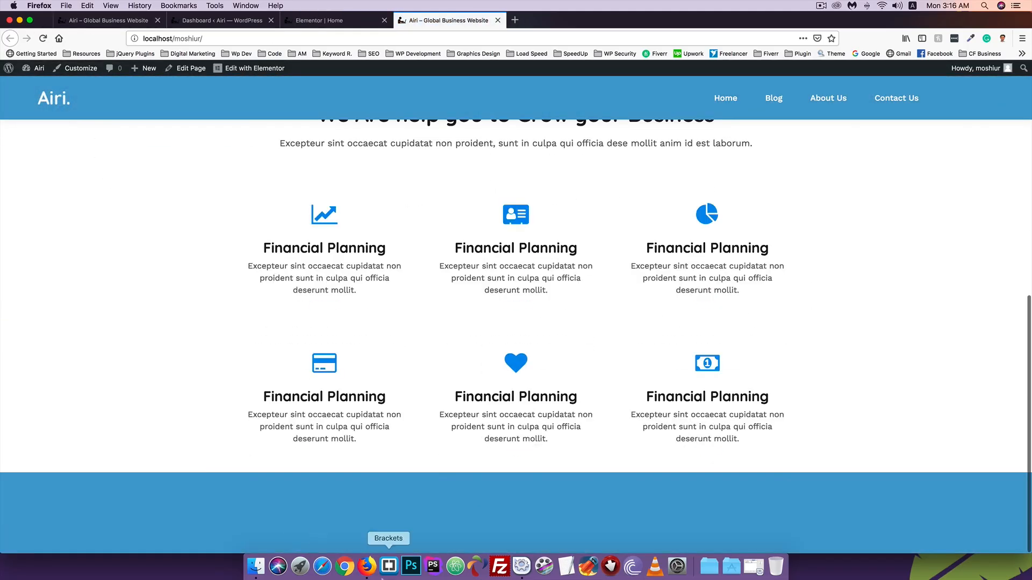
Examine the layout of the numbers, labels and background icons in the demo site's counter section
left_click(323, 14)
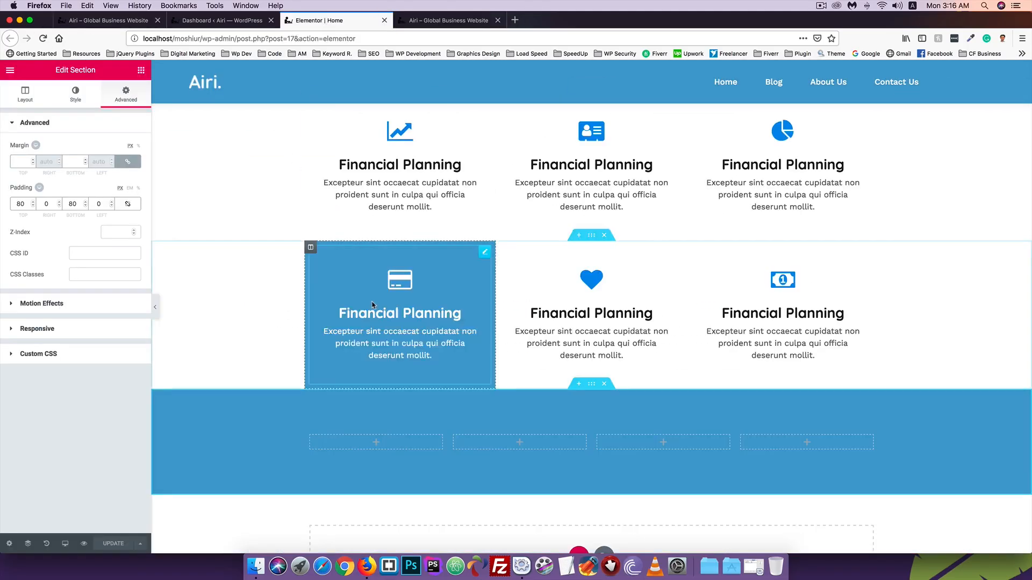
left_click(123, 19)
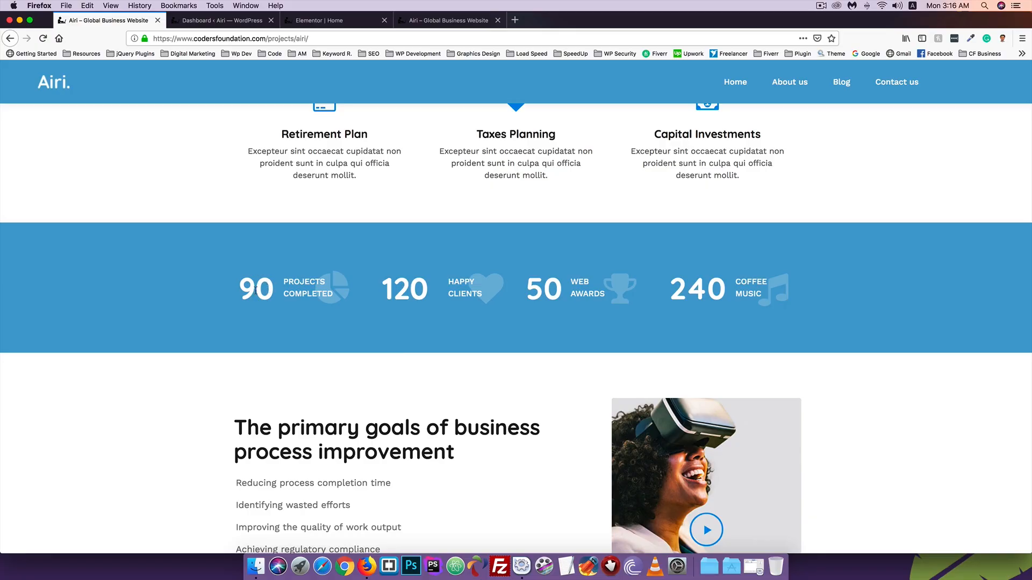
right_click(340, 284)
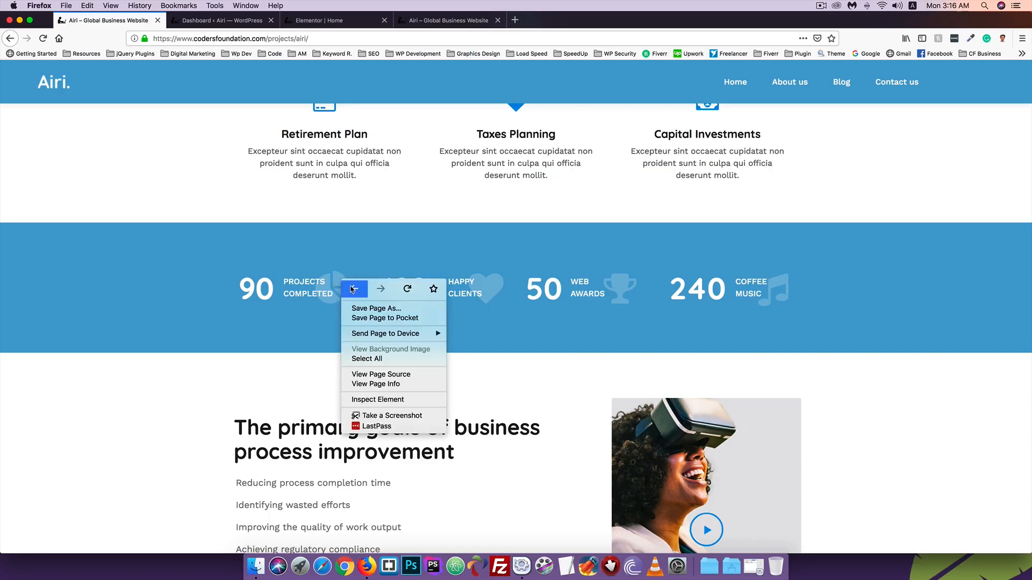
left_click(323, 330)
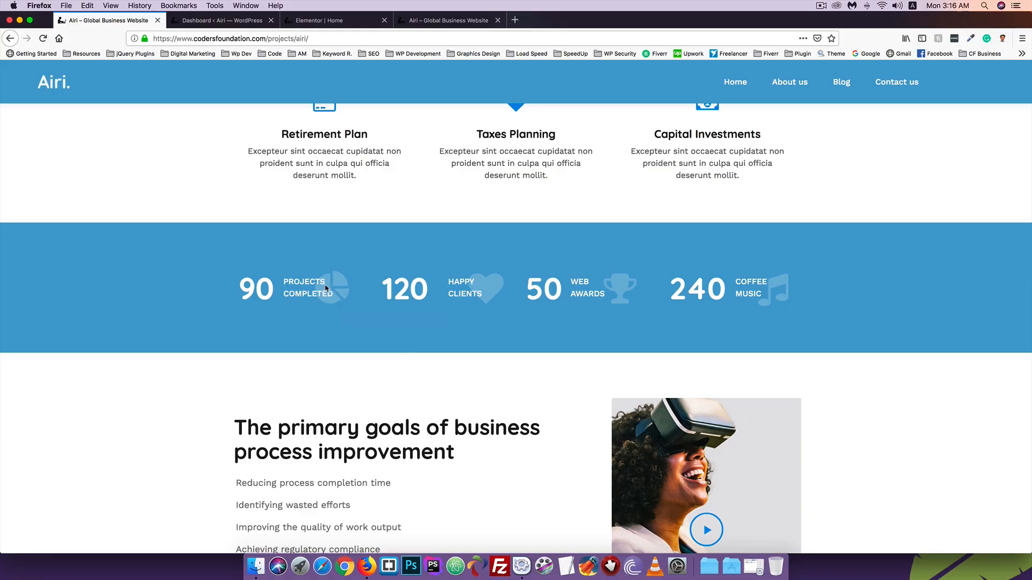
scroll(332, 295, "down", 1)
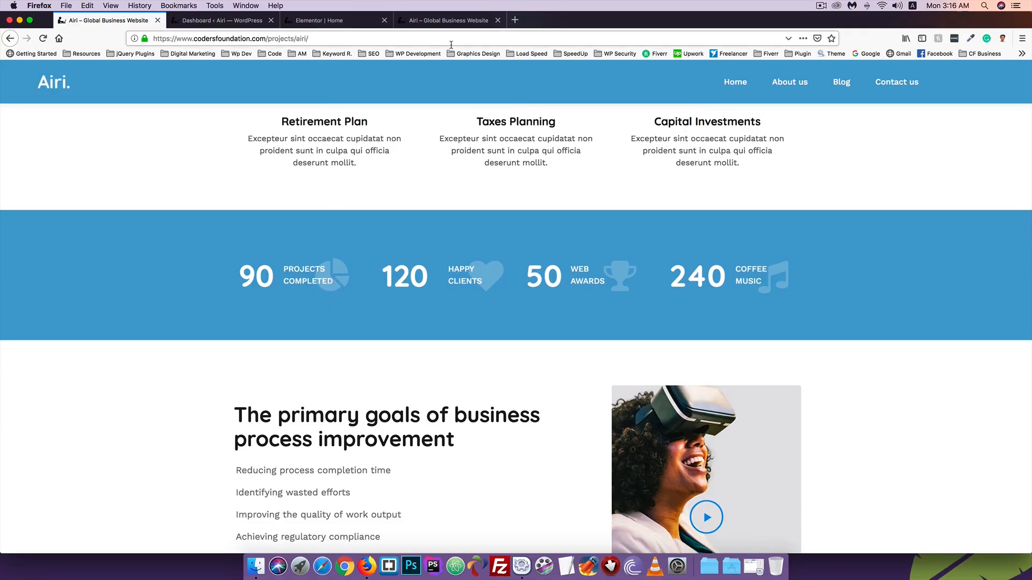
Return to the Elementor editor and insert an inner section into the first column of the blue section
left_click(425, 21)
left_click(334, 19)
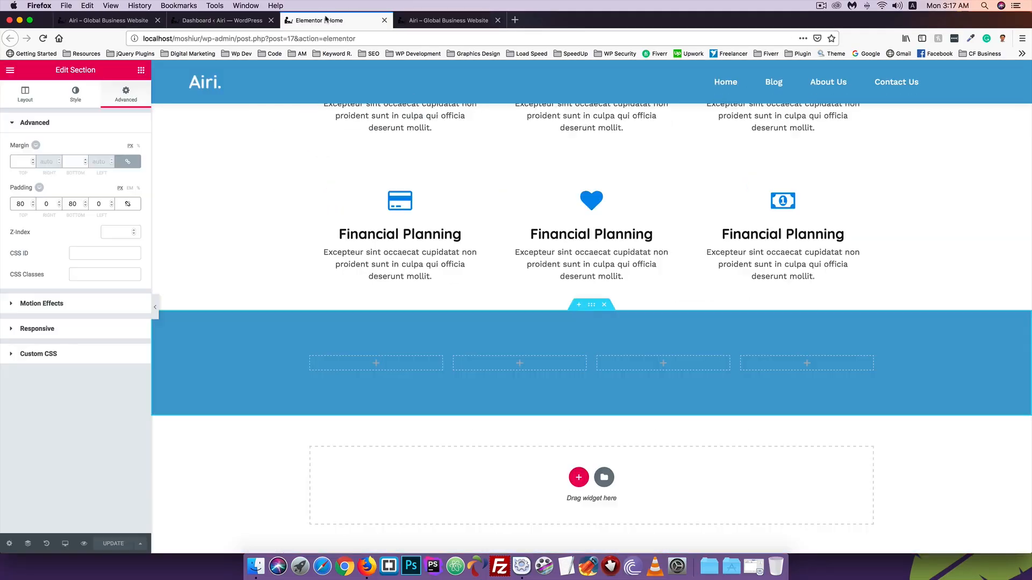
left_click(376, 364)
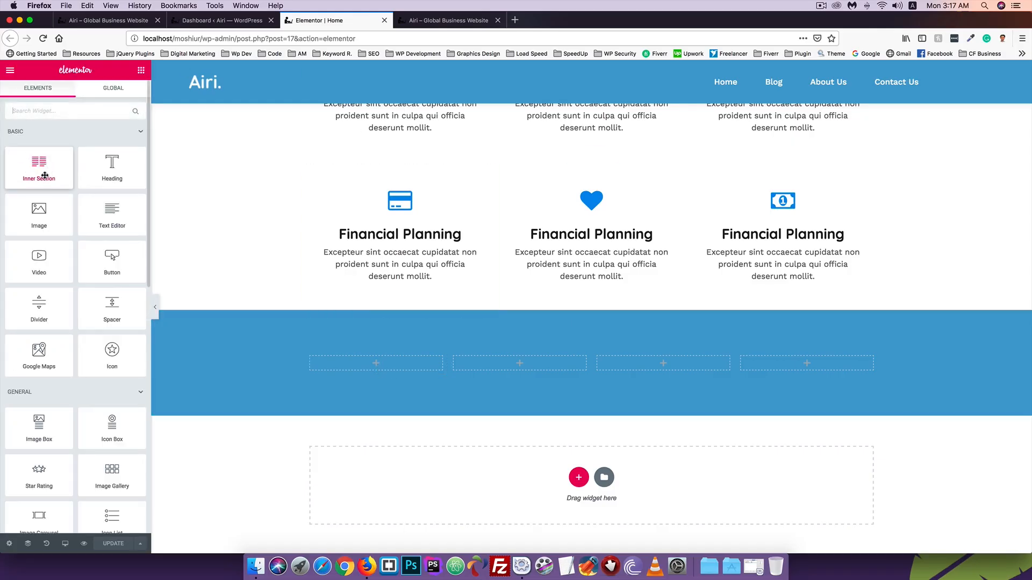
left_click_drag(35, 169, 355, 362)
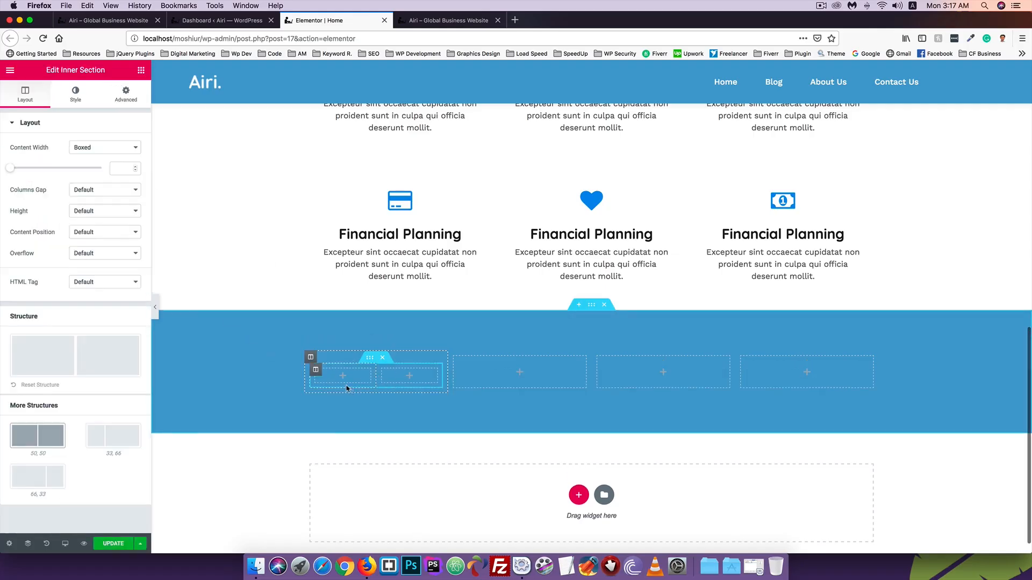
right_click(369, 360)
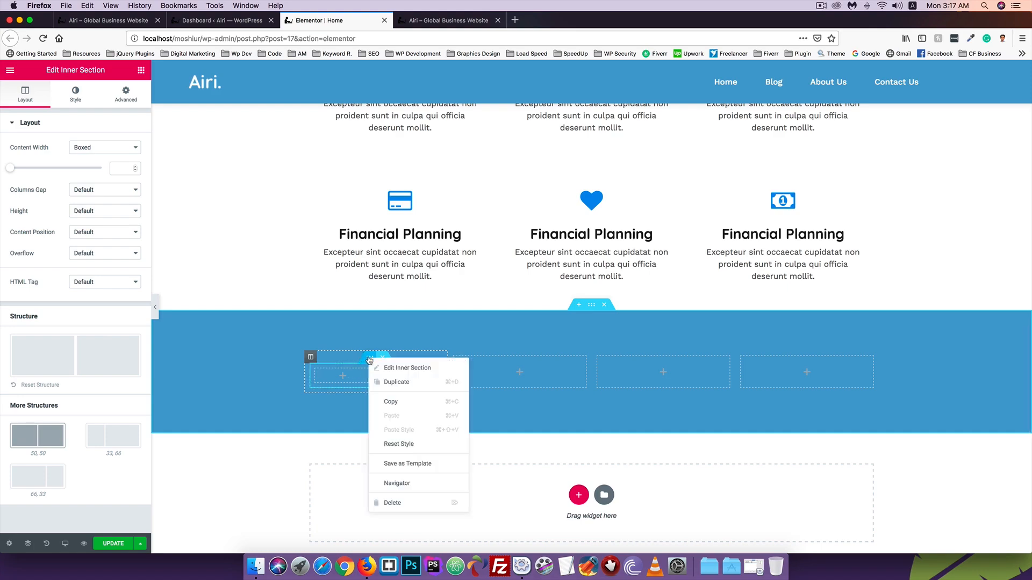
left_click(381, 368)
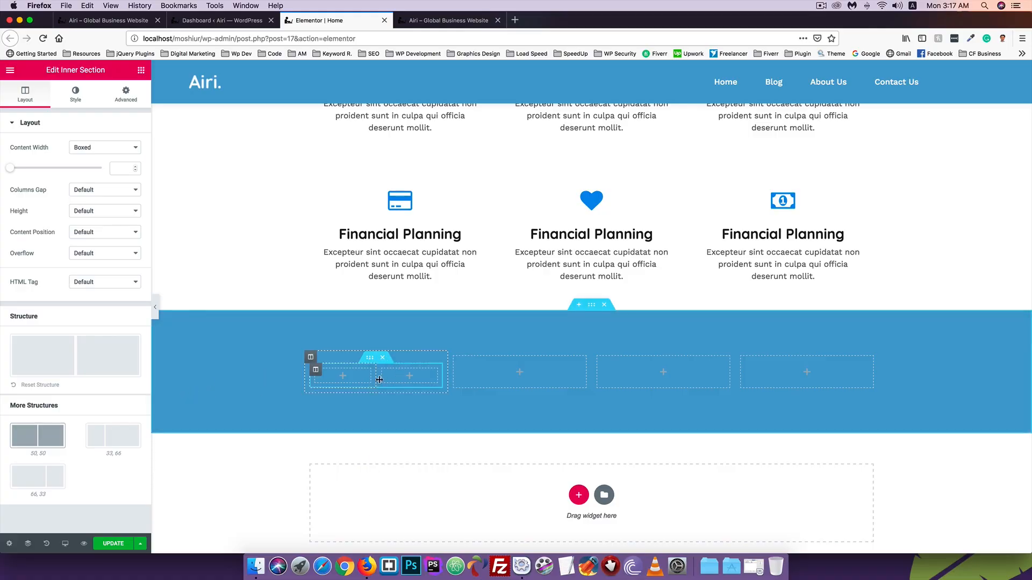
right_click(391, 379)
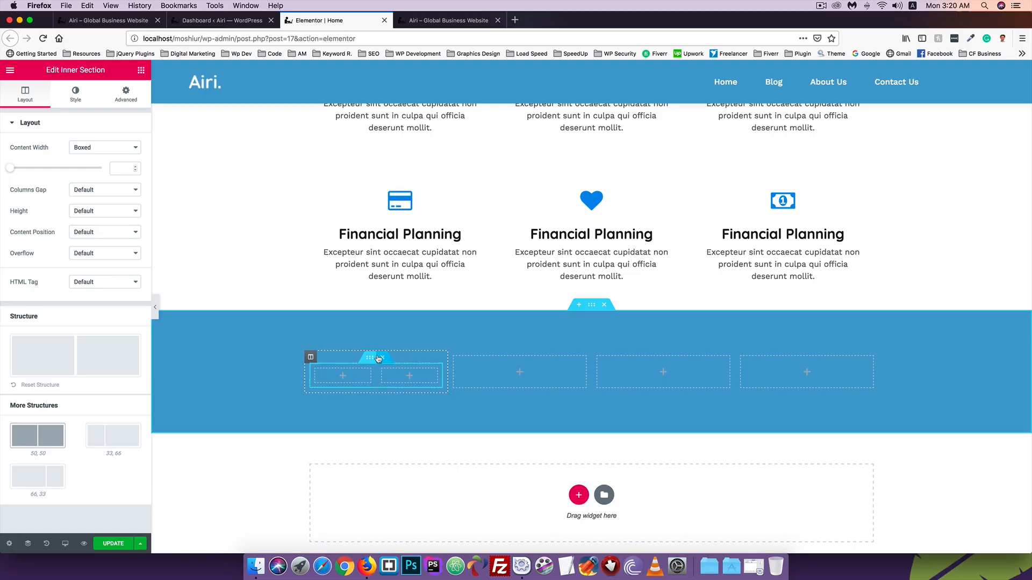
right_click(411, 359)
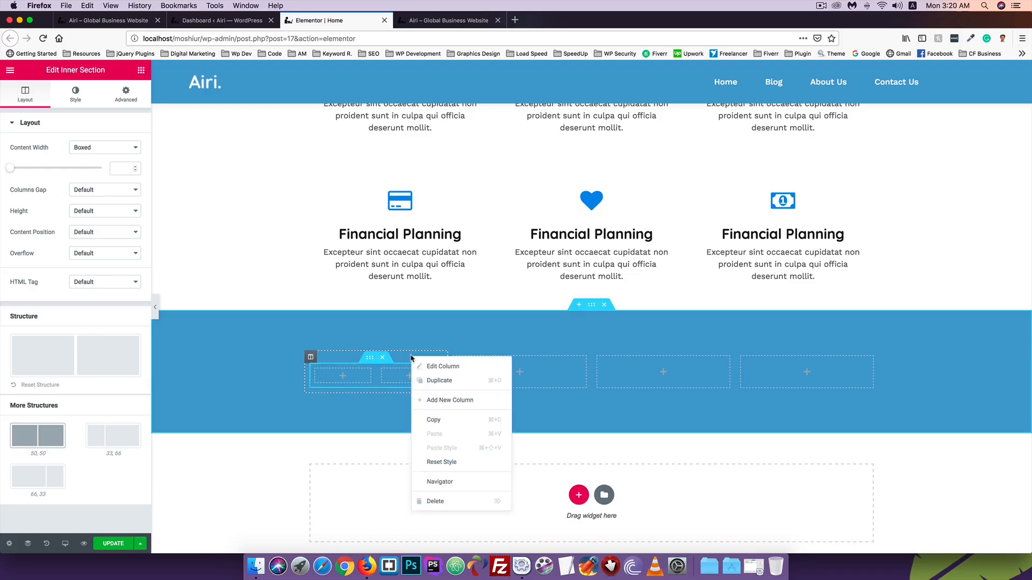
left_click(443, 401)
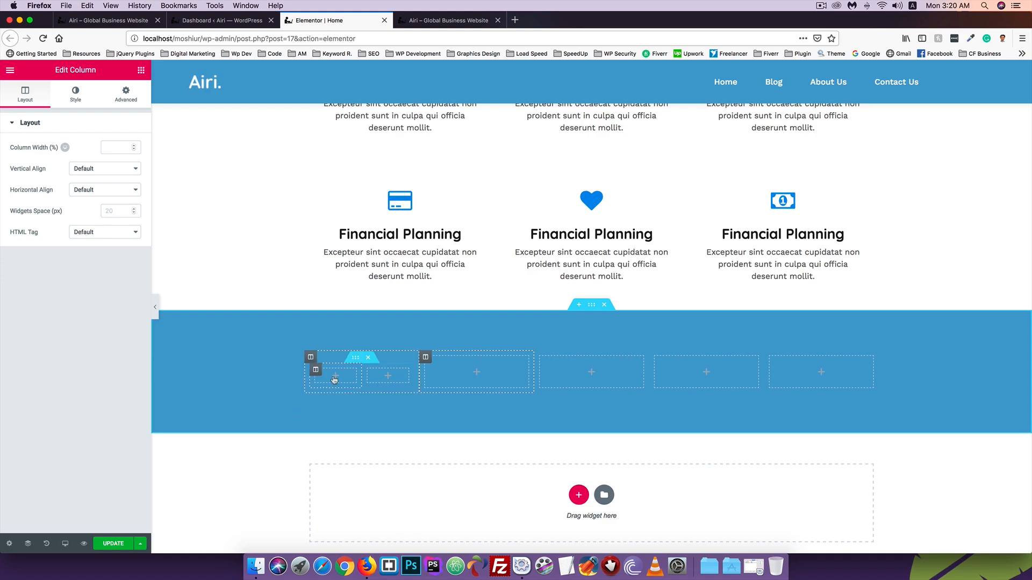
right_click(480, 369)
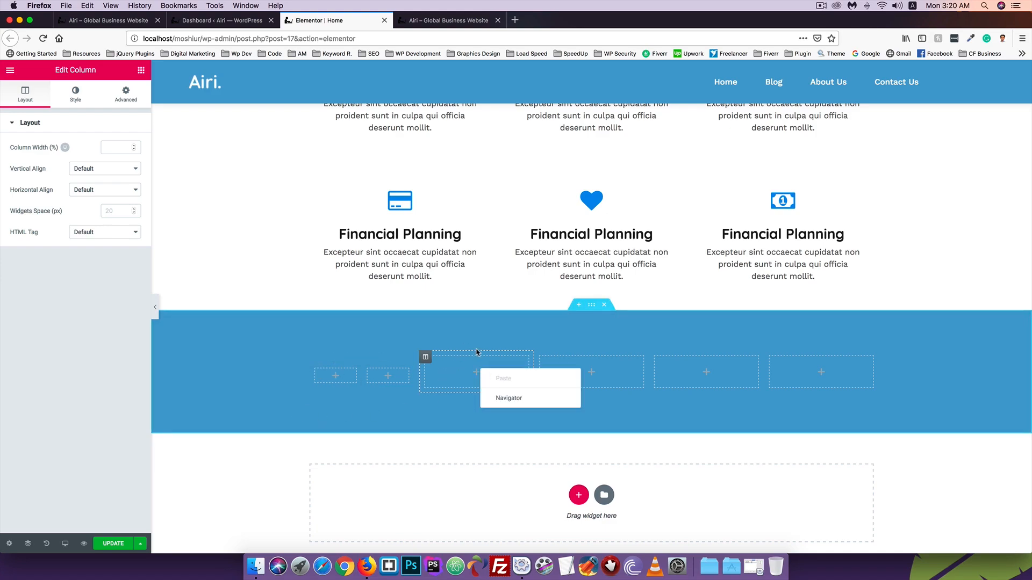
right_click(479, 354)
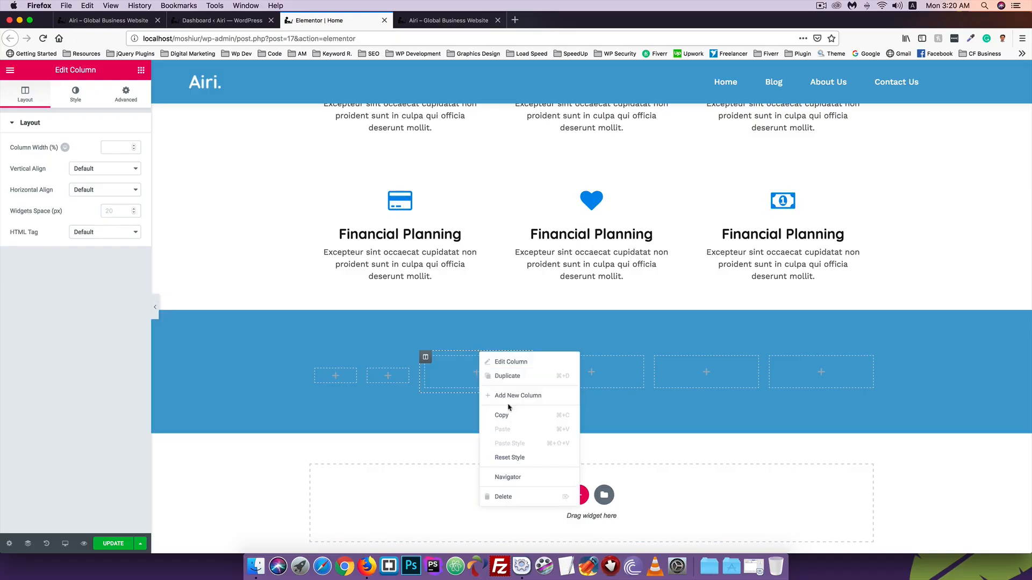
left_click(504, 496)
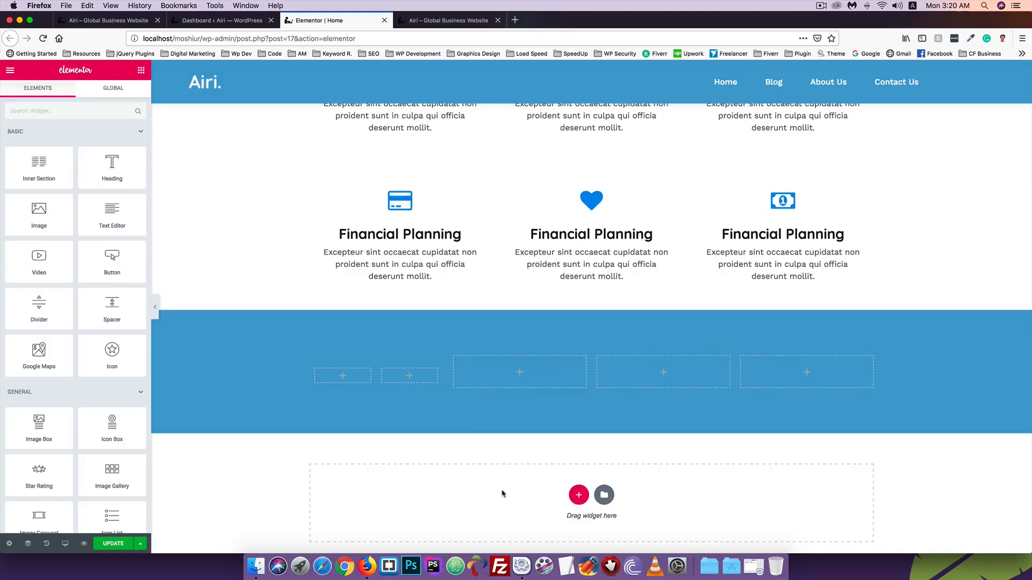
Add a third column to the inner section in the blue section's first column
right_click(359, 377)
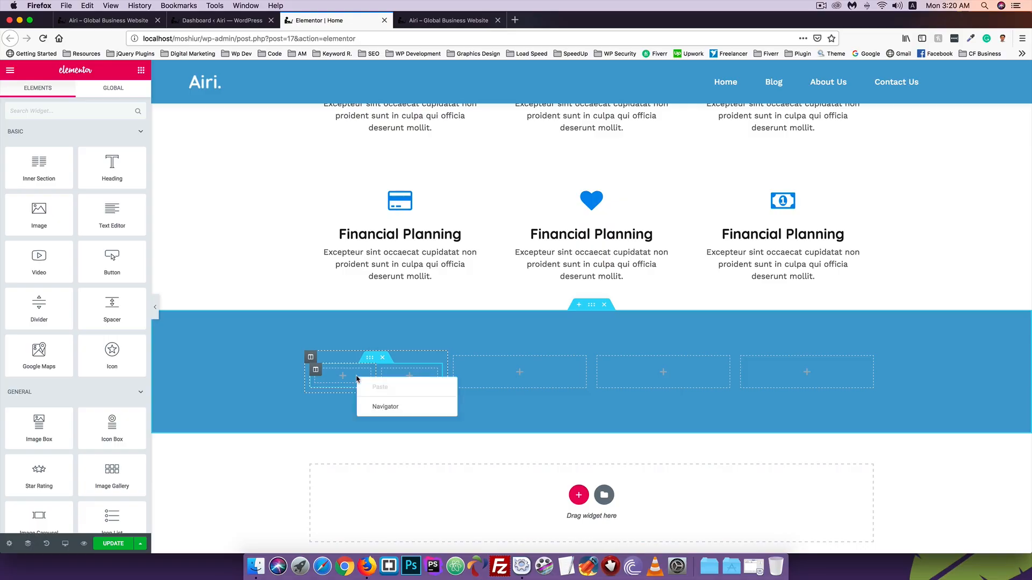
right_click(366, 369)
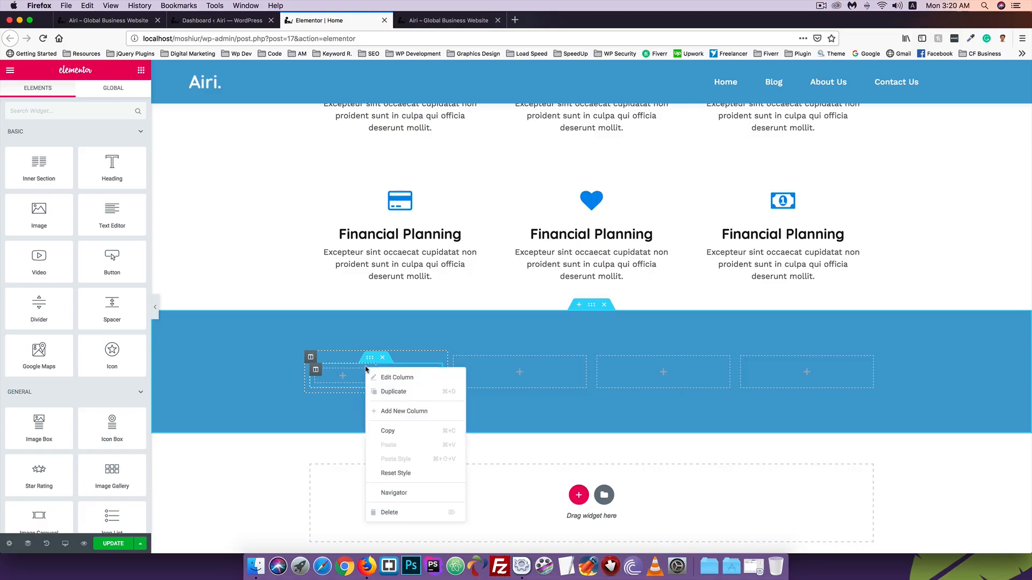
left_click(393, 412)
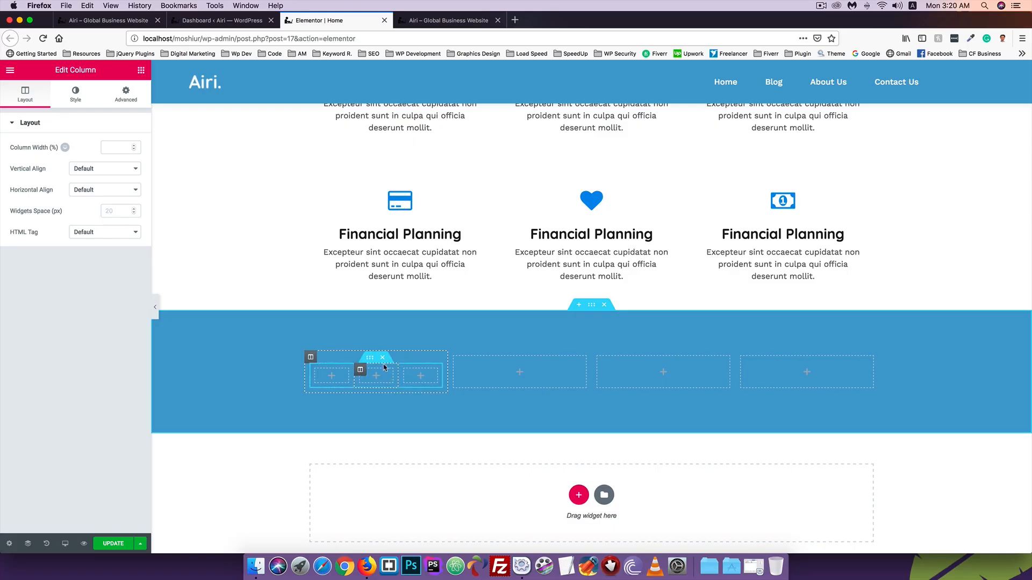
right_click(432, 369)
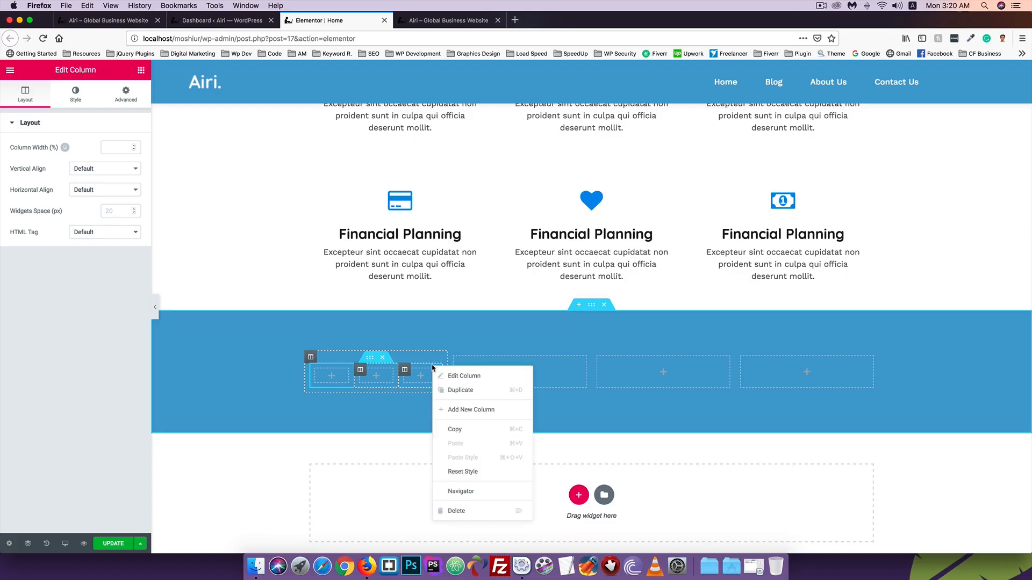
left_click(454, 409)
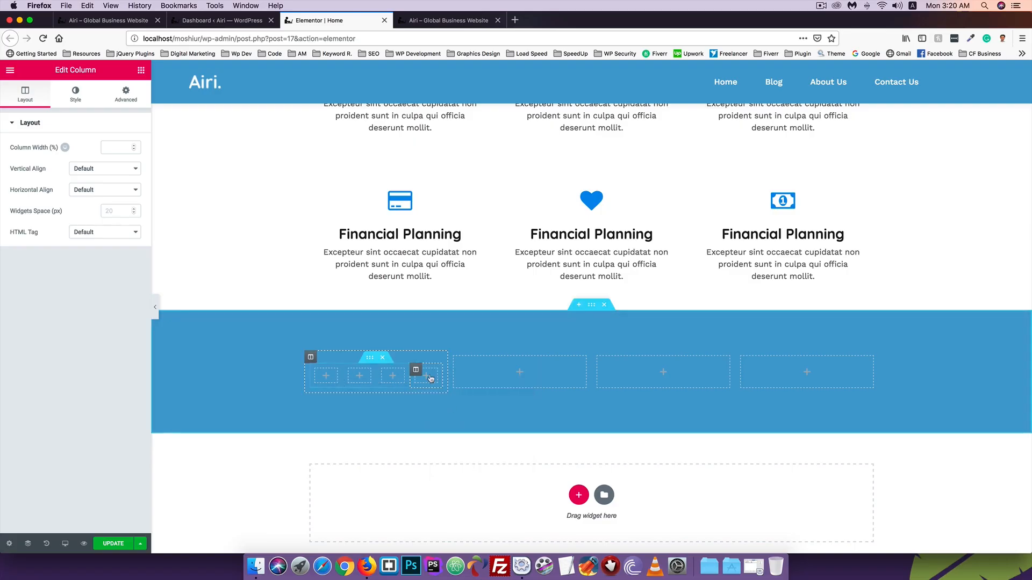
left_click(369, 358)
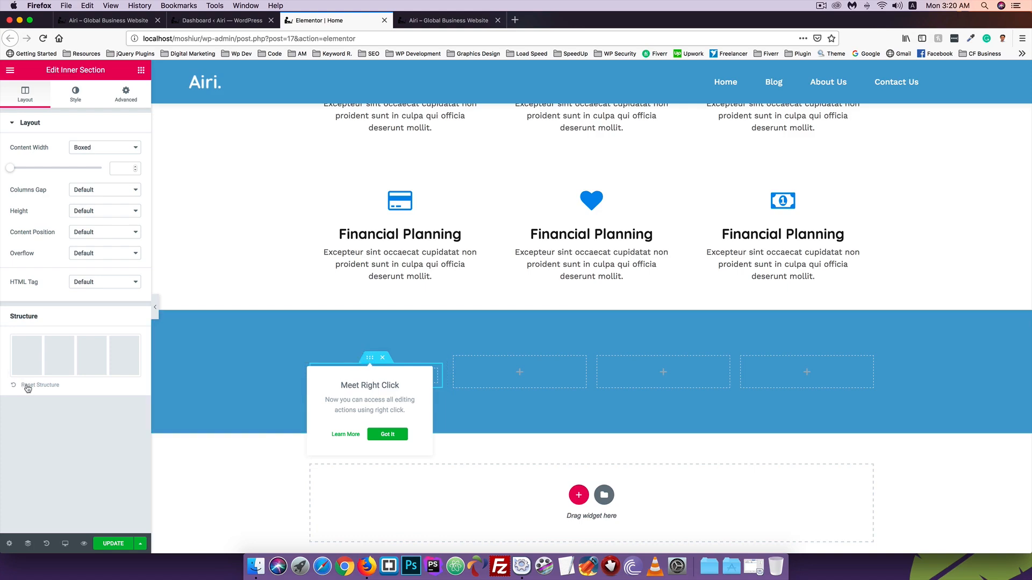
left_click(381, 436)
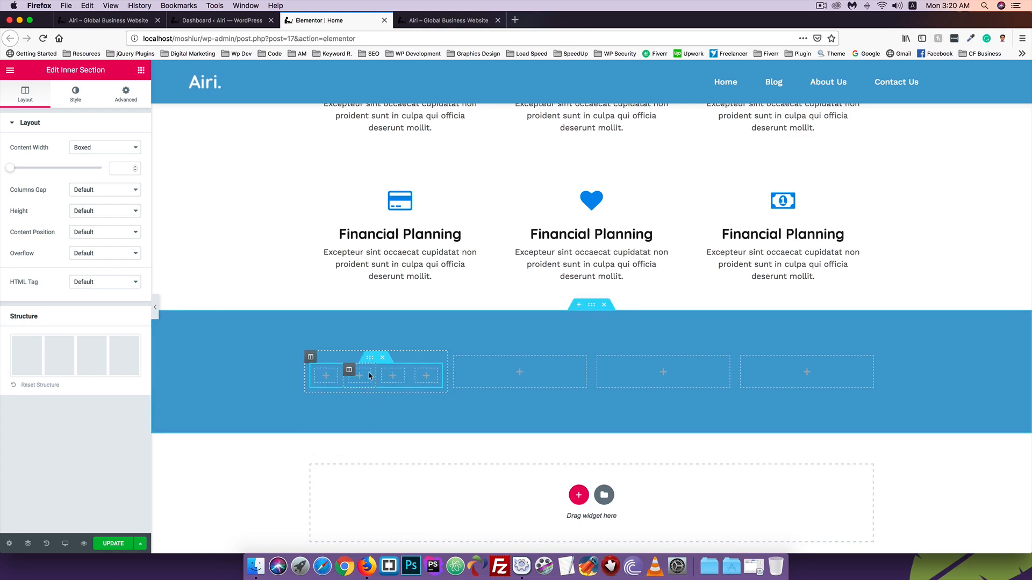
right_click(416, 371)
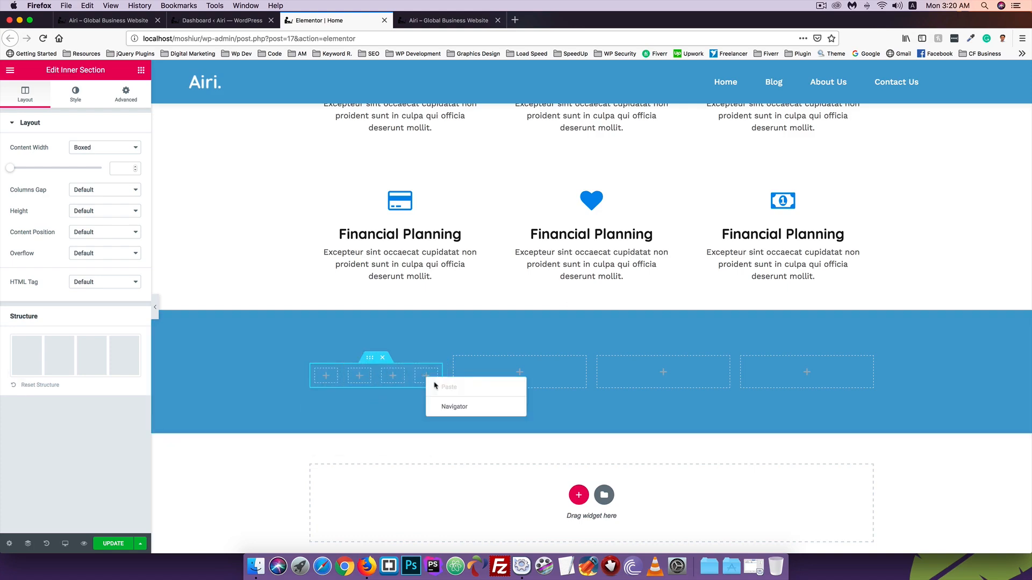
right_click(416, 370)
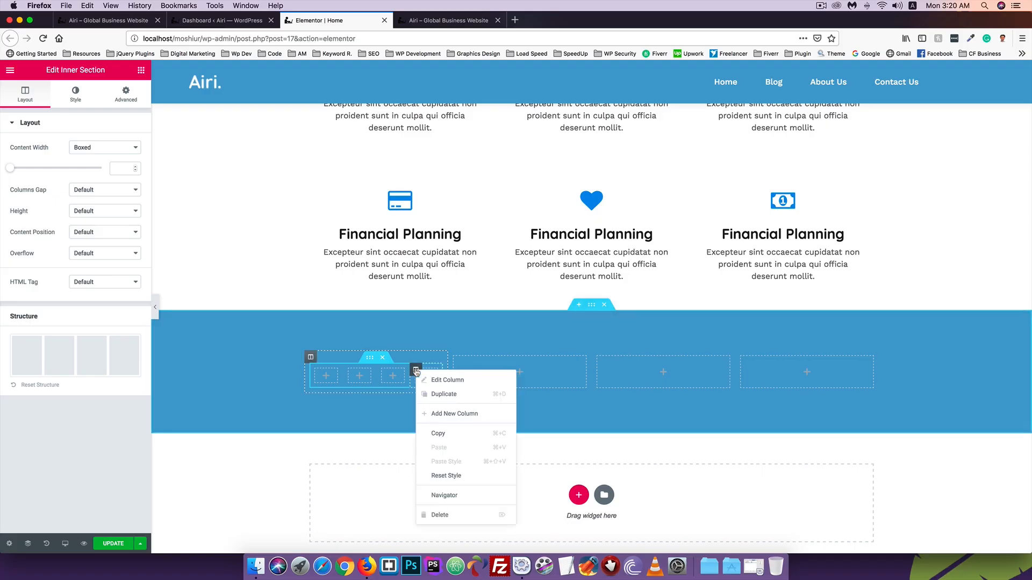
left_click(439, 514)
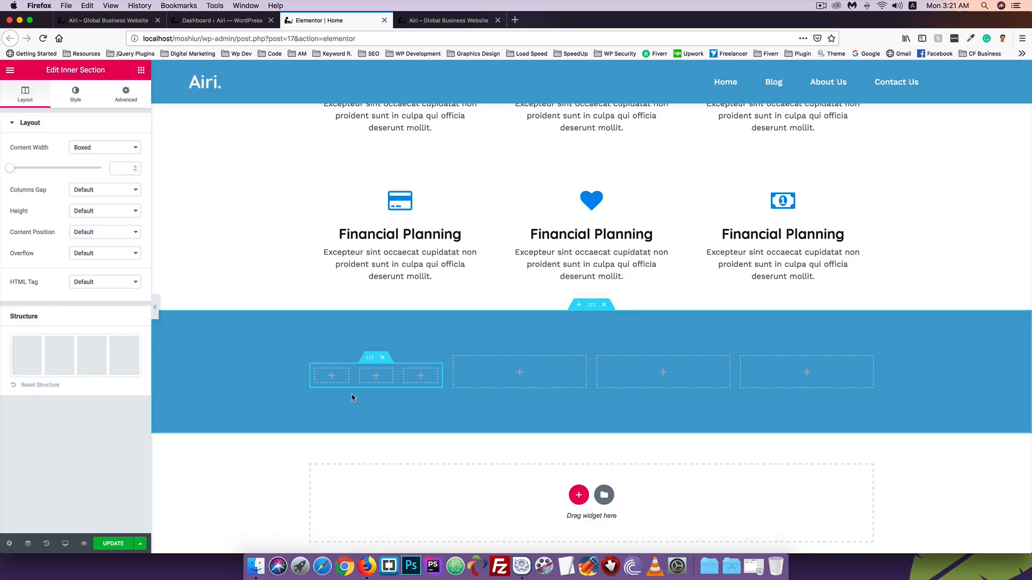
Compare with the demo site, then place a Counter widget in the first column of the inner section
left_click(92, 20)
left_click(319, 21)
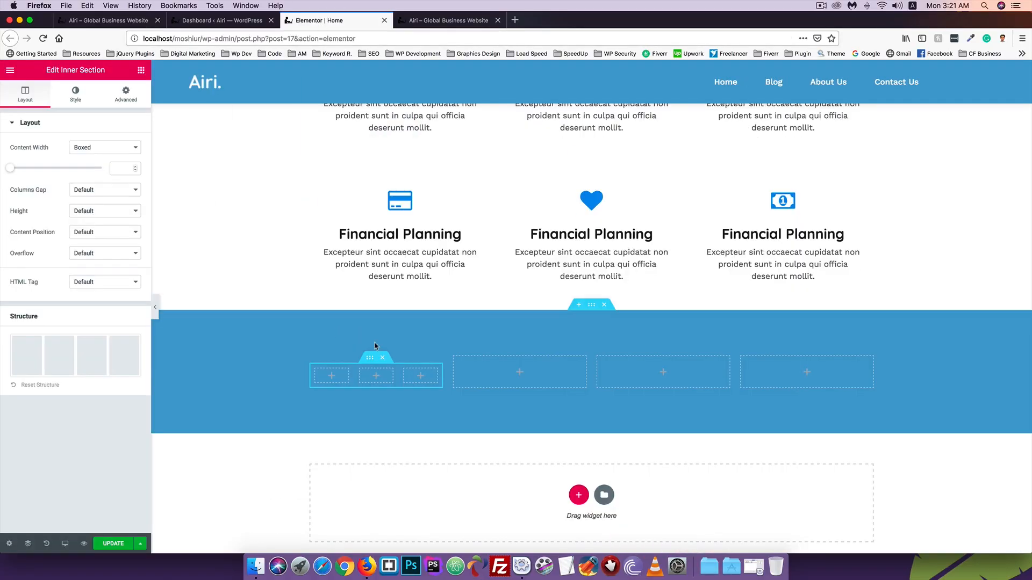
left_click(331, 378)
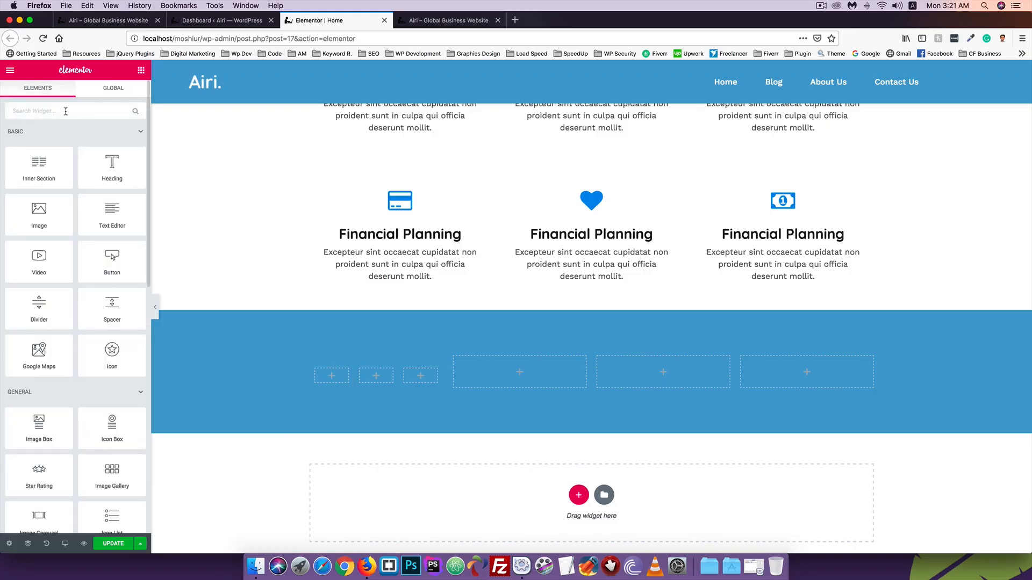
type("cou")
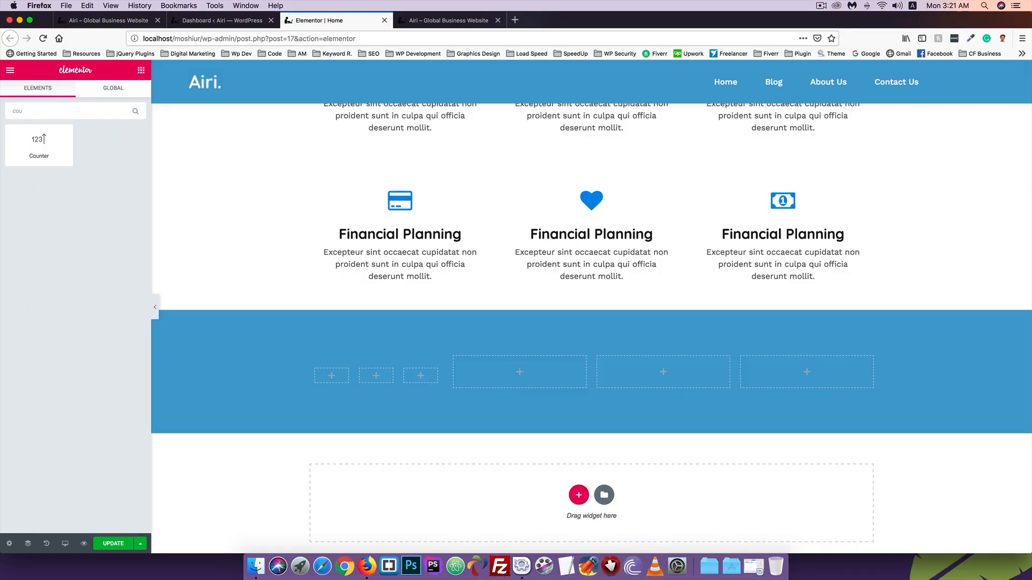
left_click_drag(36, 142, 336, 378)
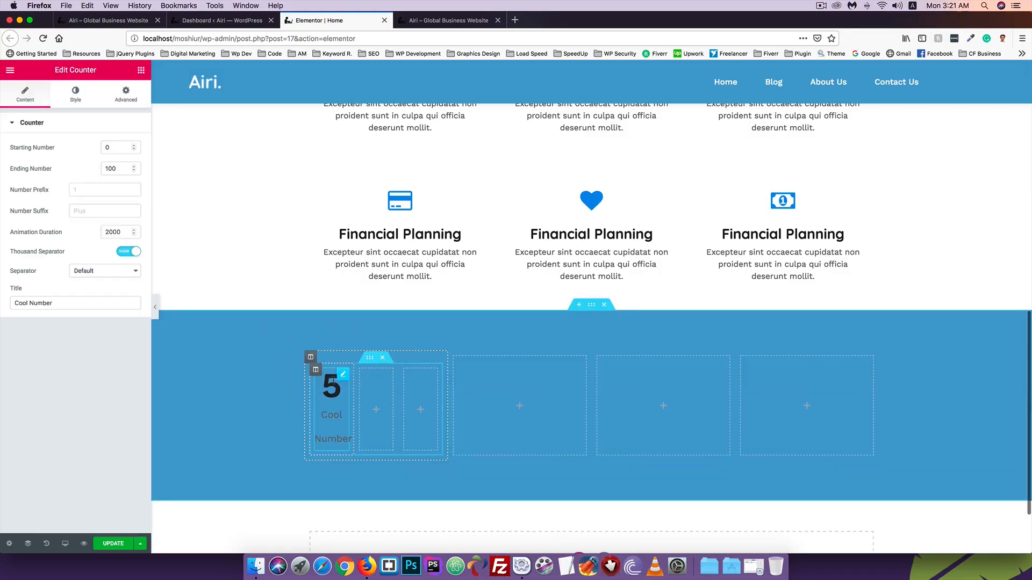
Set the counter's ending number to 90 and clear its title
double_click(112, 168)
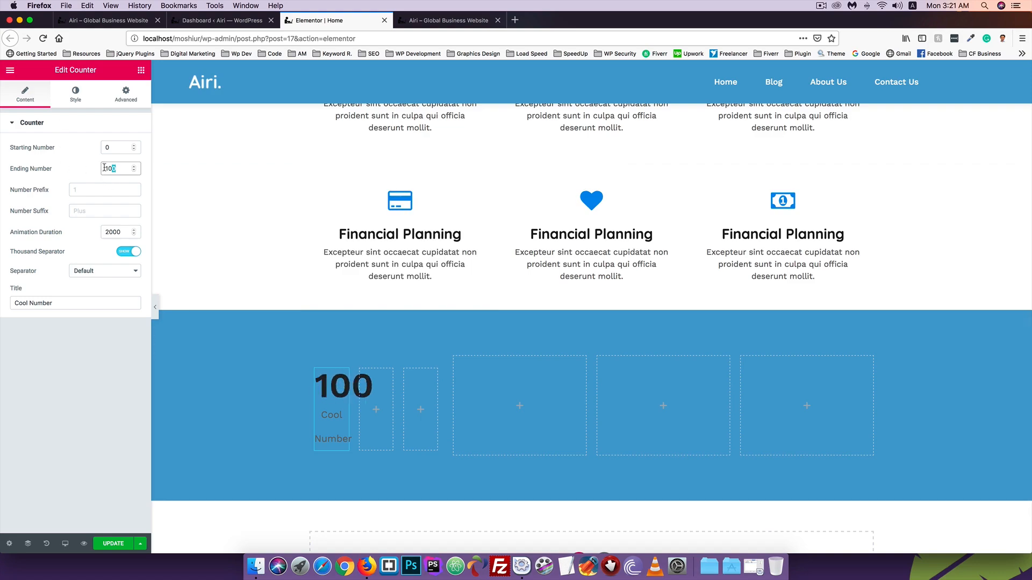
type("90")
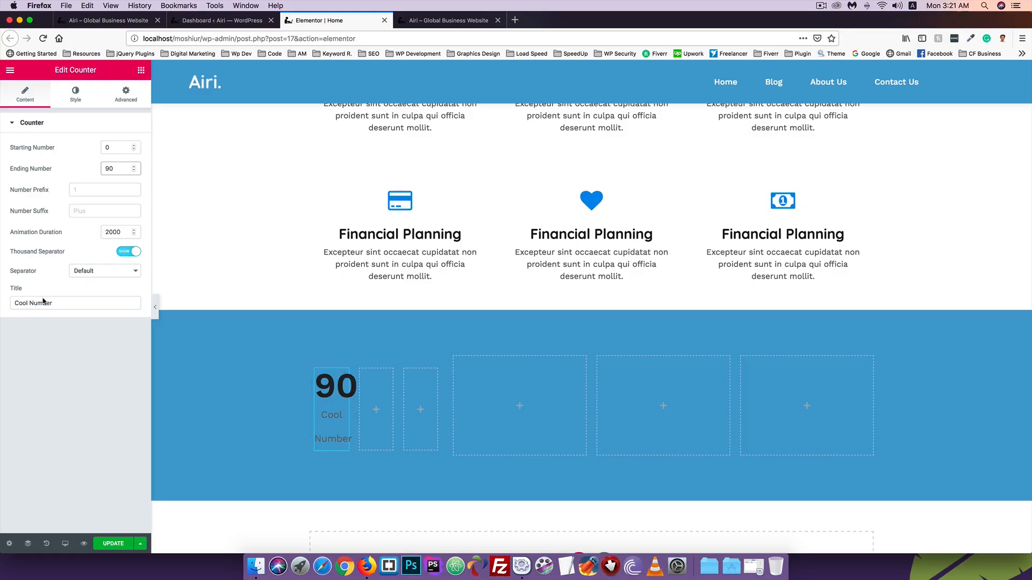
left_click_drag(62, 304, 2, 298)
key("BackSpace")
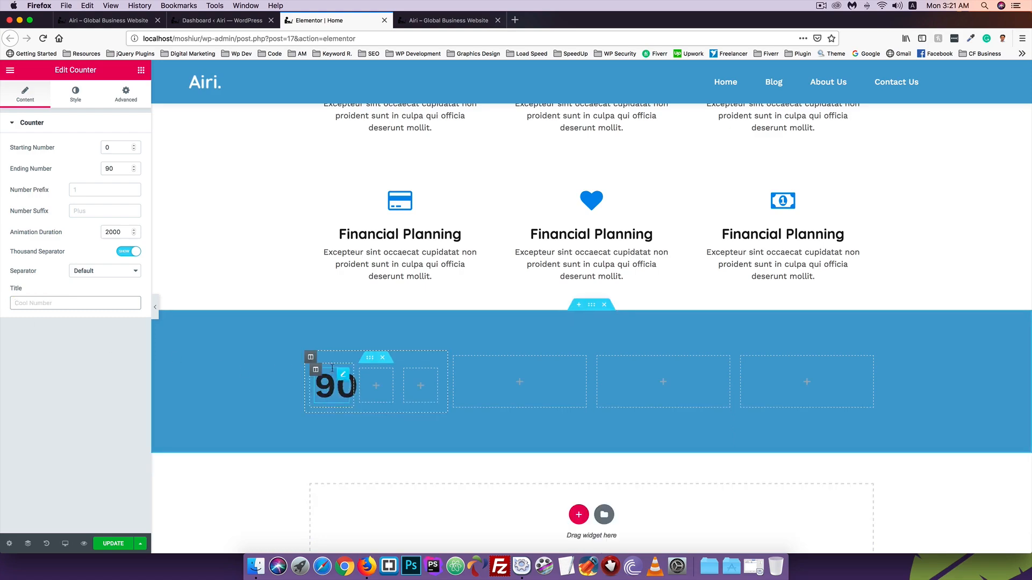
Set the counter number's text colour to white (#ffffff)
left_click(64, 101)
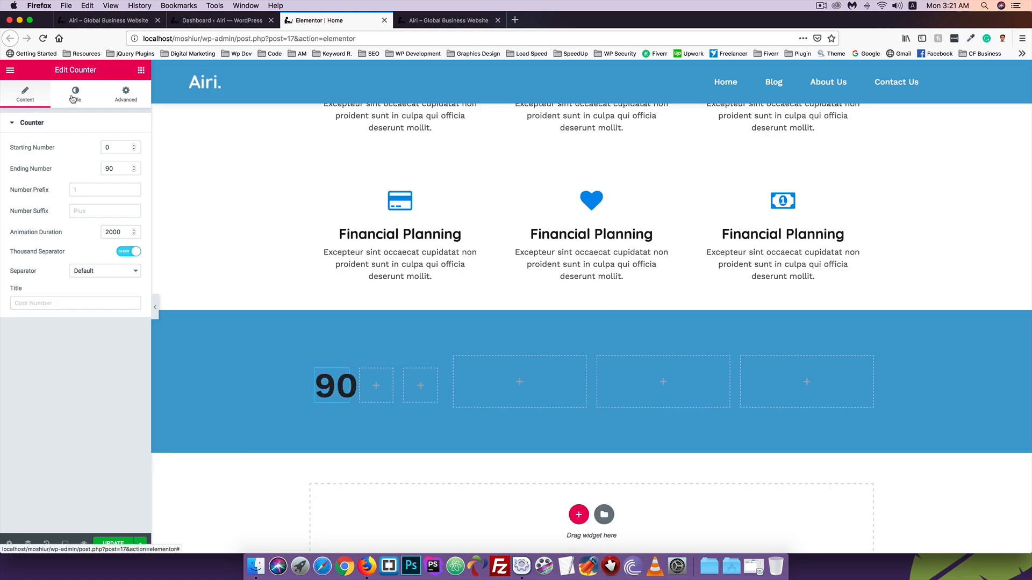
left_click(130, 148)
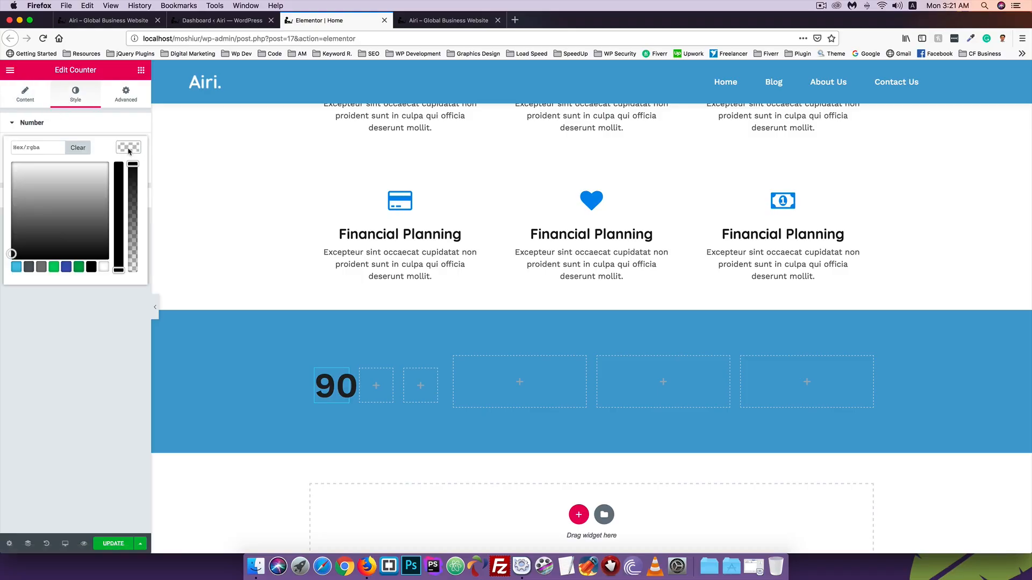
left_click(102, 267)
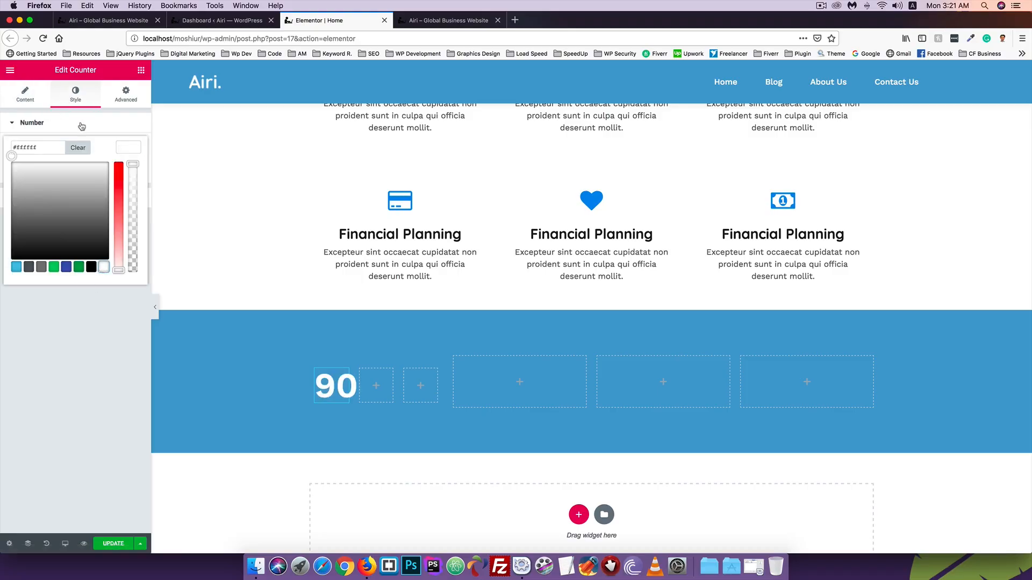
left_click(98, 123)
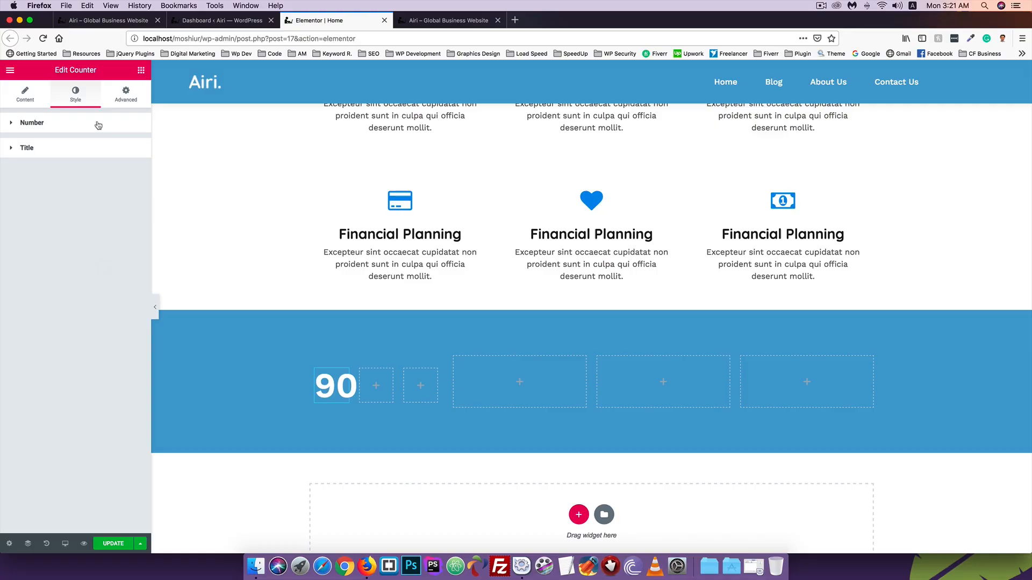
left_click(67, 147)
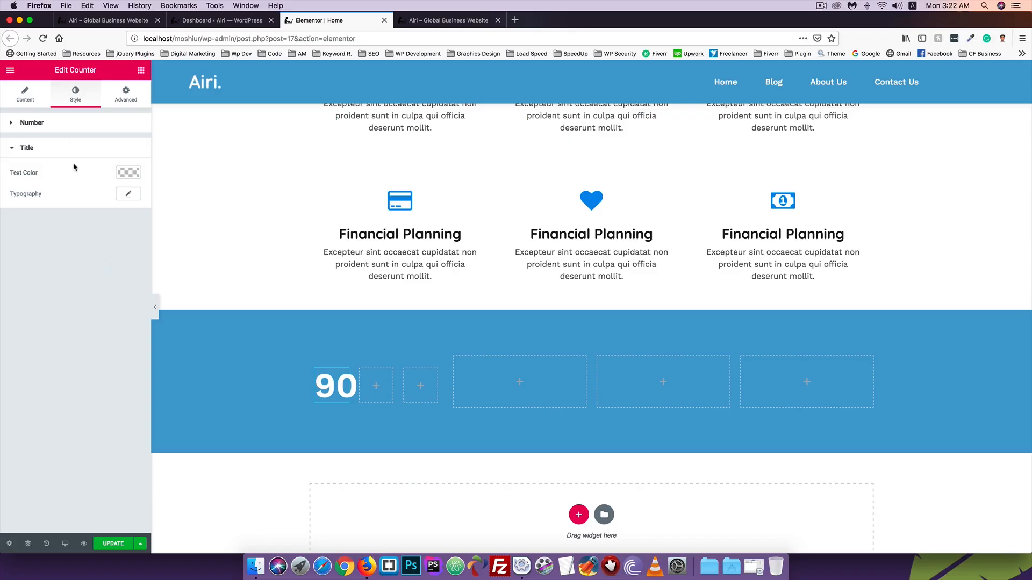
left_click(13, 99)
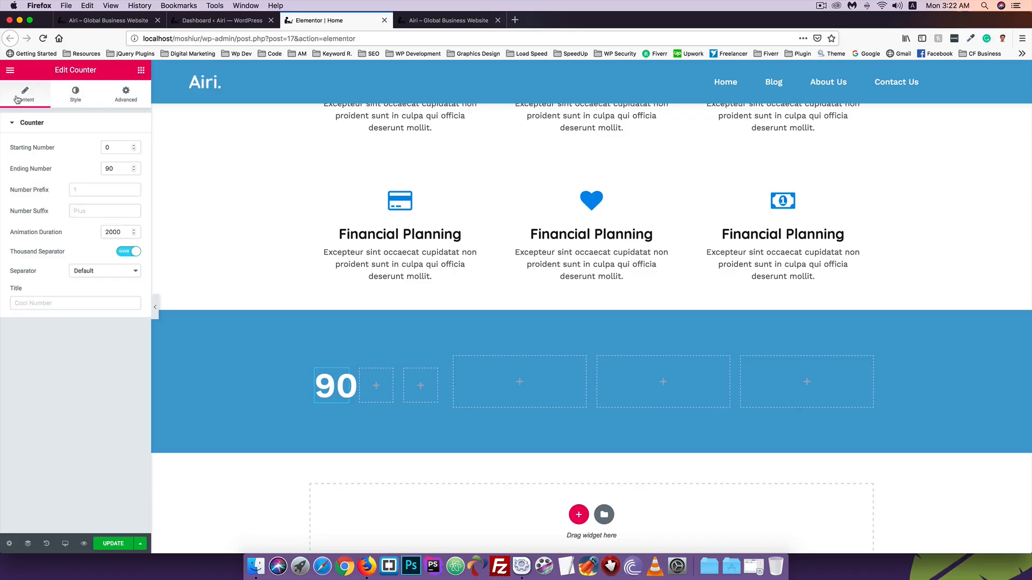
left_click(75, 93)
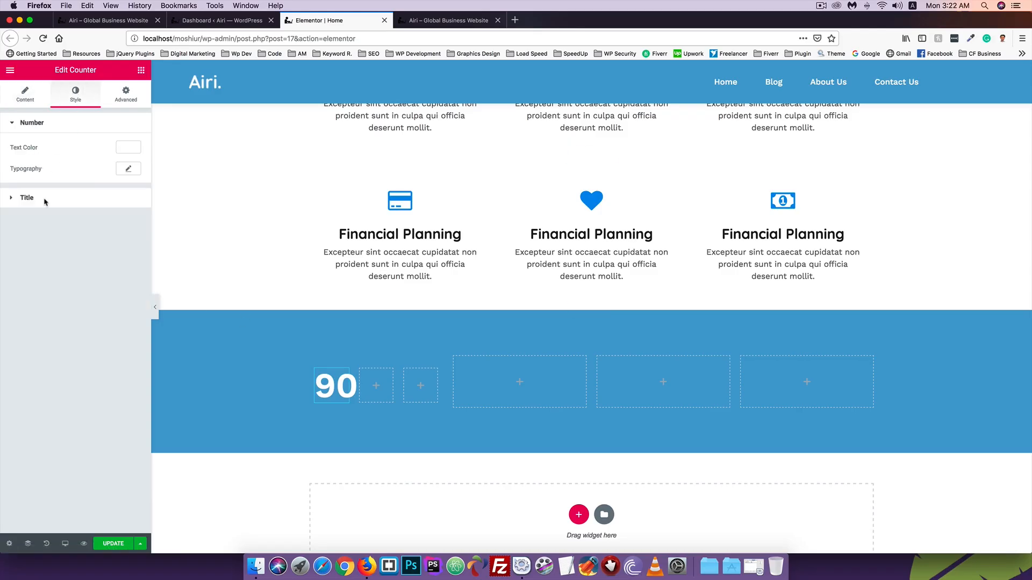
left_click(26, 198)
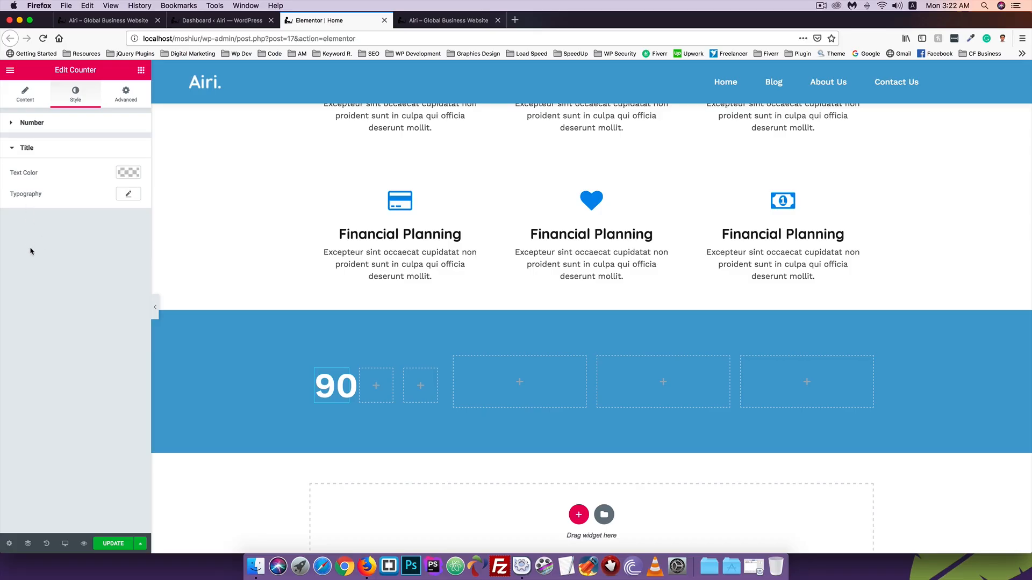
left_click(25, 150)
left_click(25, 98)
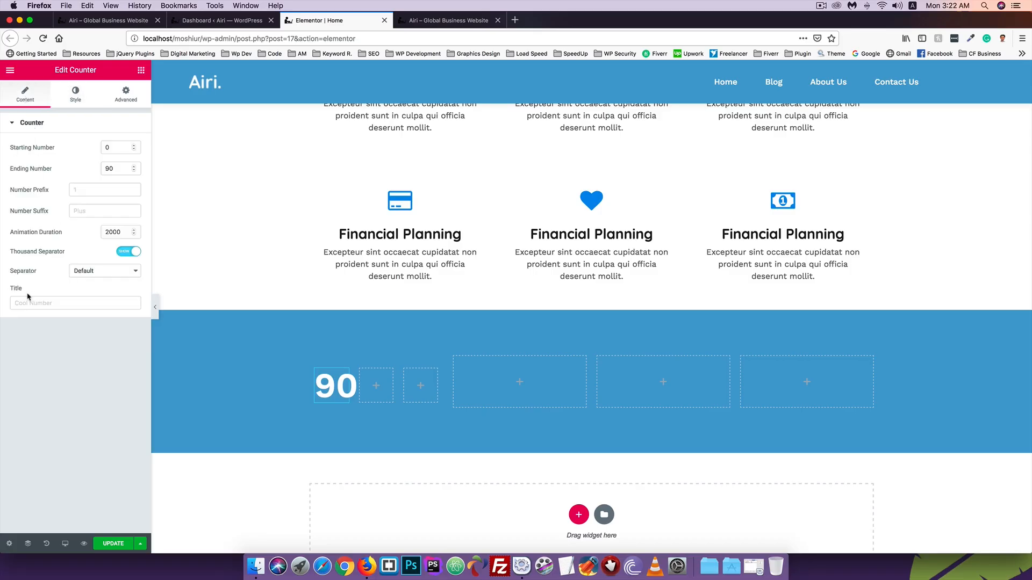
left_click(76, 91)
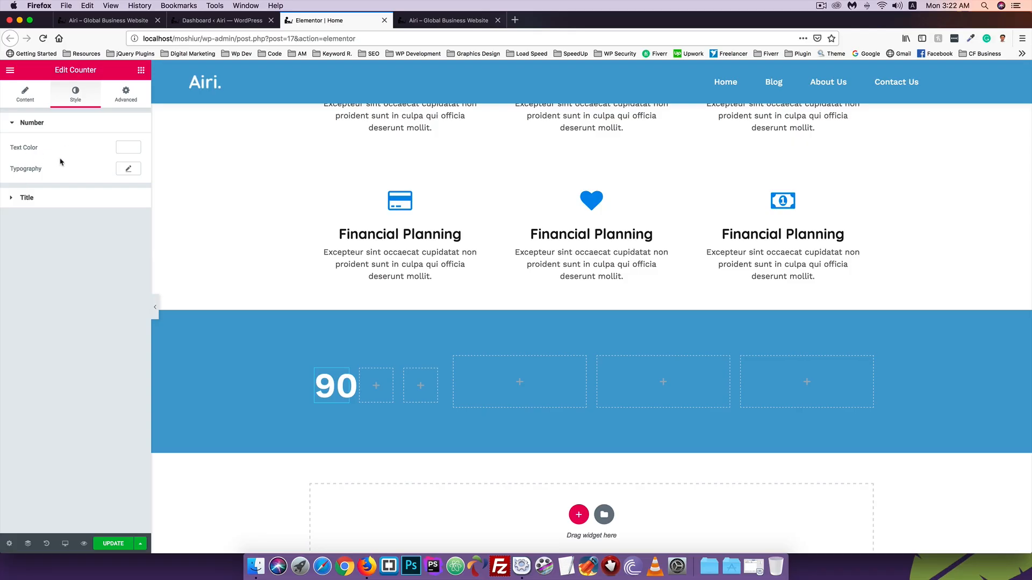
left_click(24, 206)
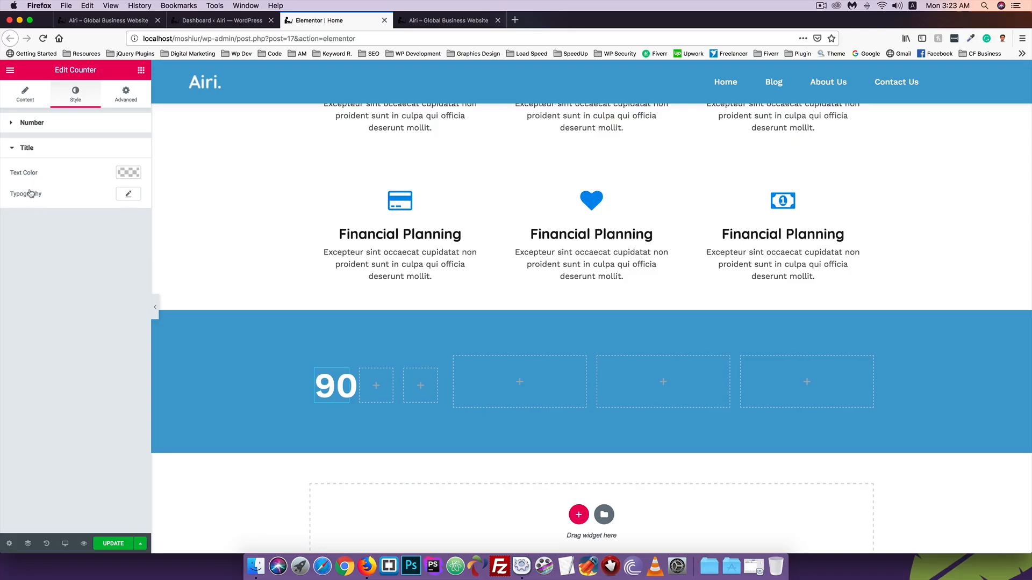
Compare with the demo site's counter section, then place a Heading widget in the second column of the inner section
left_click(376, 386)
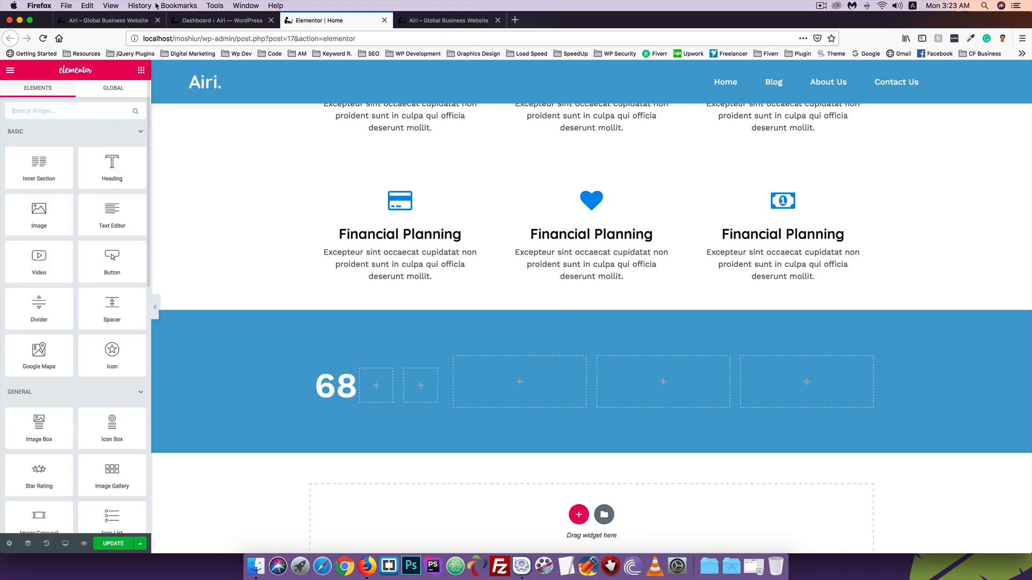
left_click(100, 19)
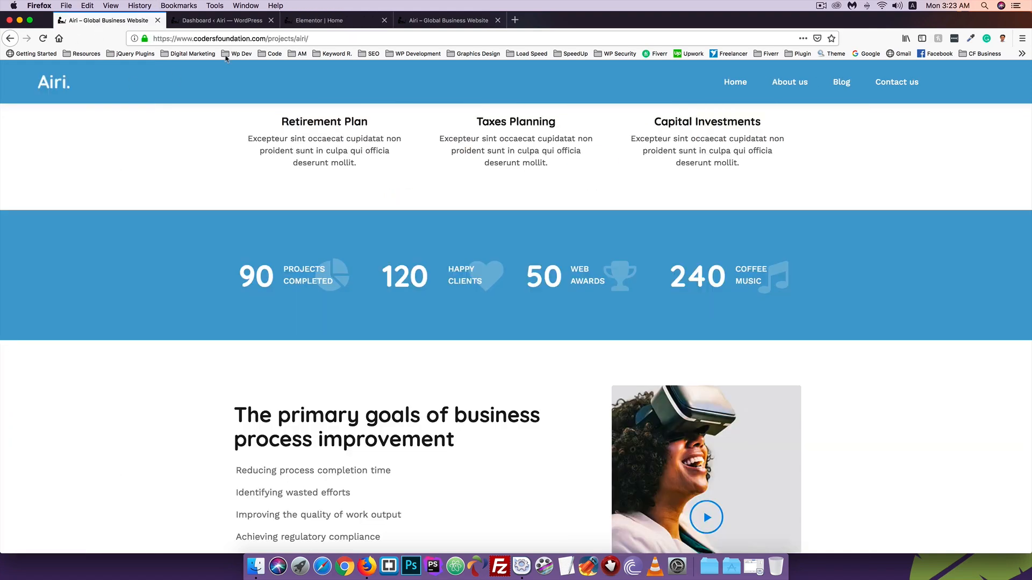
left_click(193, 25)
left_click(107, 19)
left_click(333, 20)
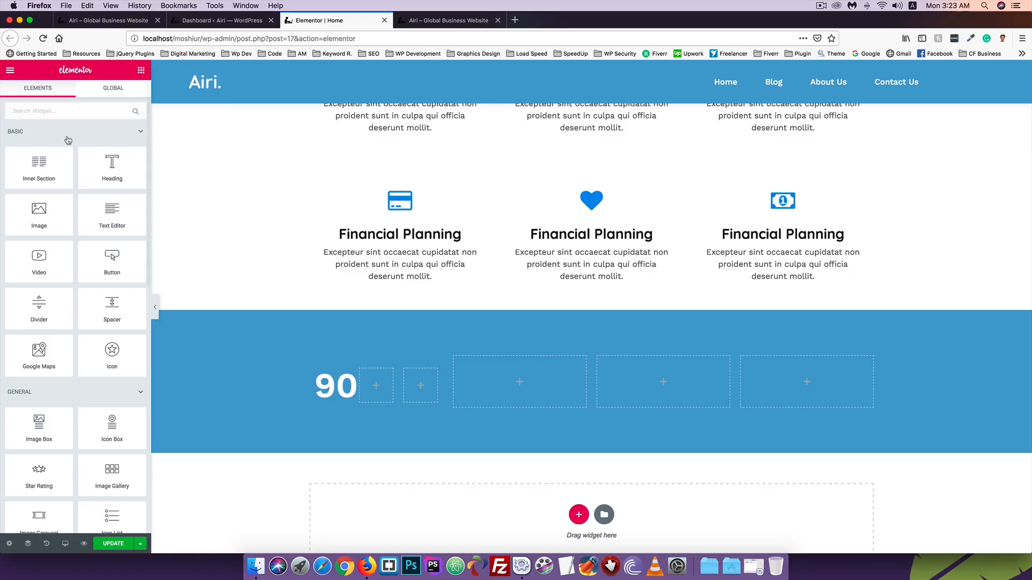
left_click_drag(112, 173, 378, 393)
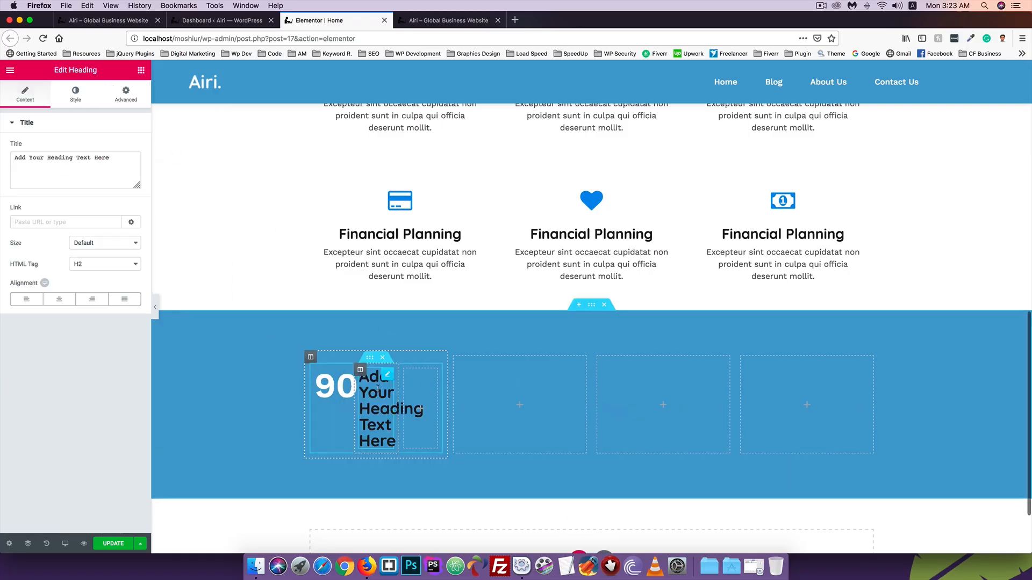
Check the label wording on the demo site and set the heading's title to "PROJECTS <br> Completed"
left_click(86, 21)
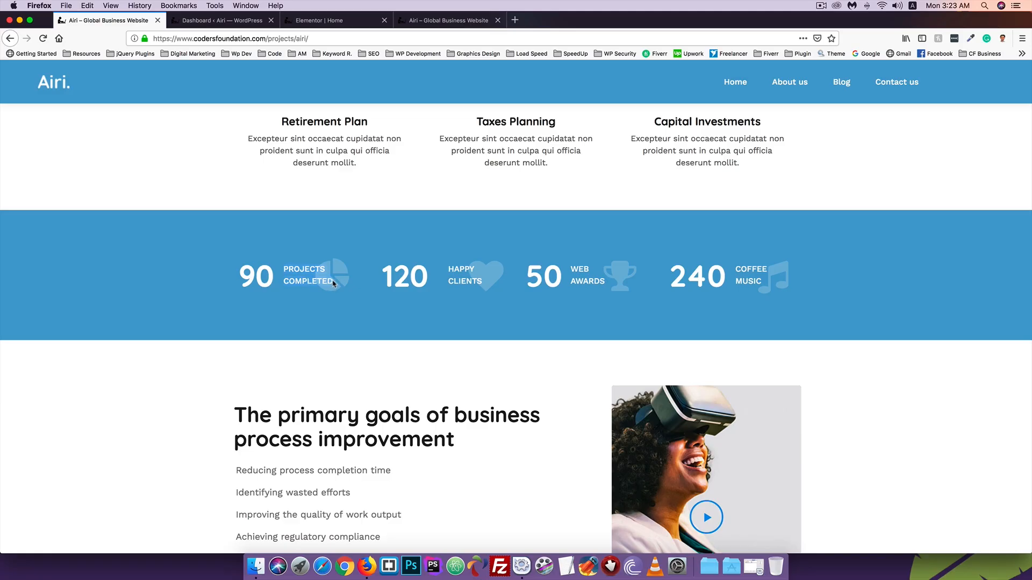
left_click(303, 21)
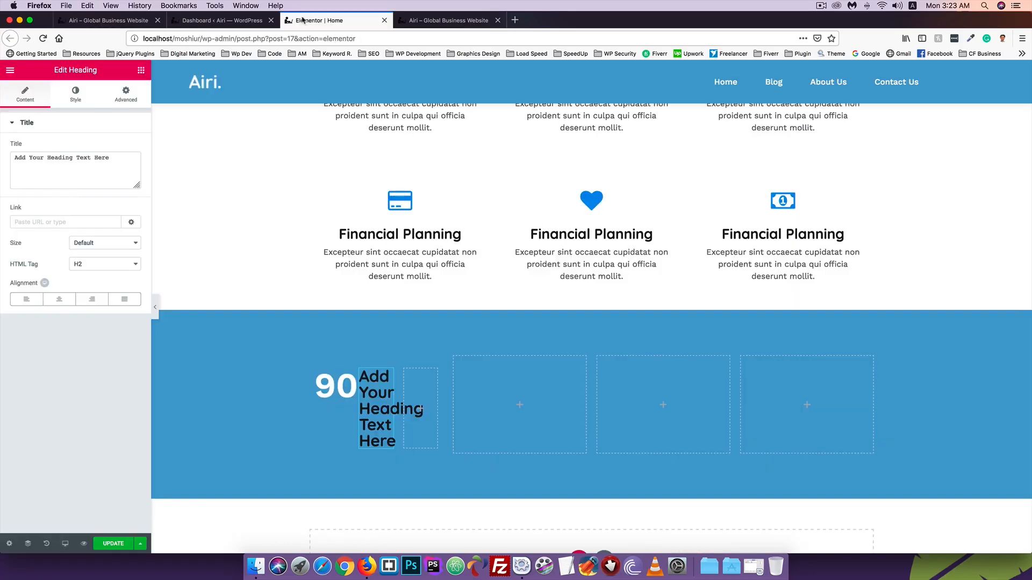
left_click_drag(110, 159, 1, 156)
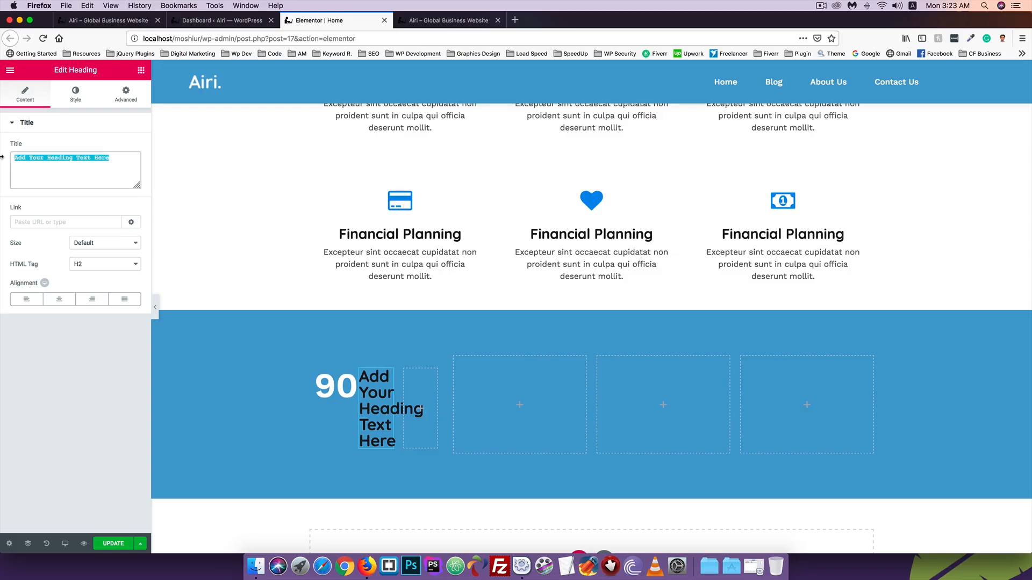
type("PROJECTS Completed")
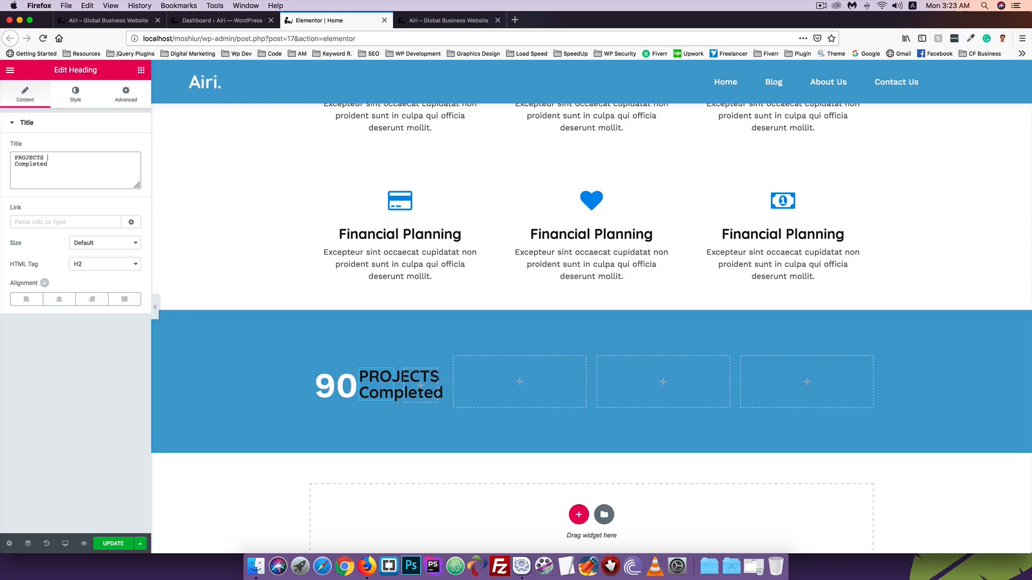
type("<>")
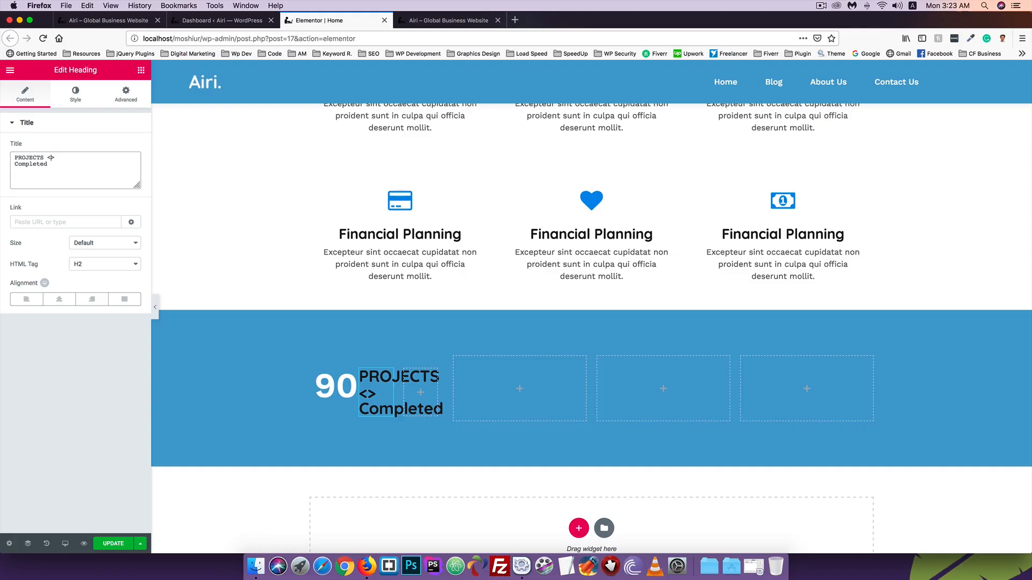
type("br")
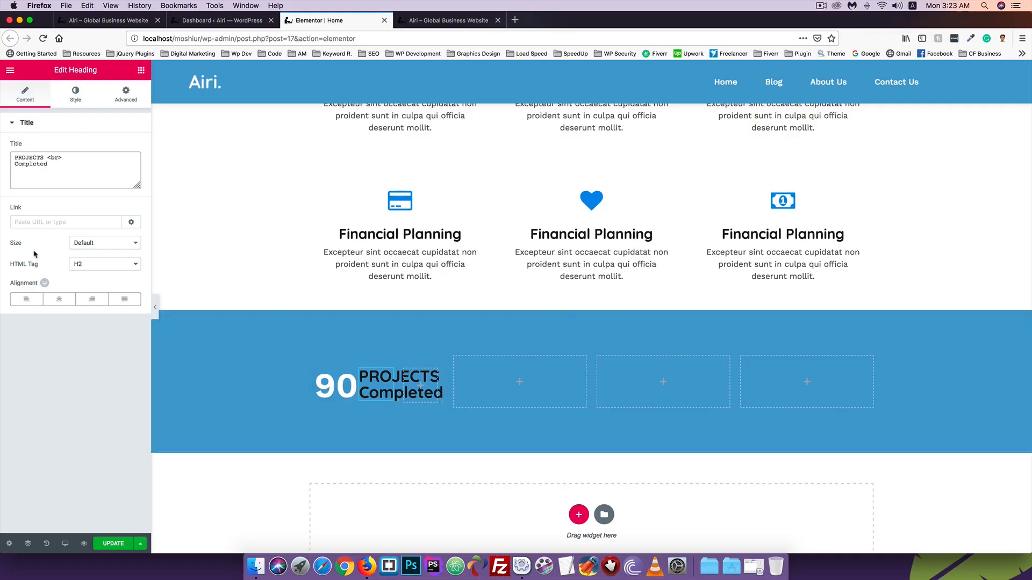
left_click(102, 248)
left_click(53, 253)
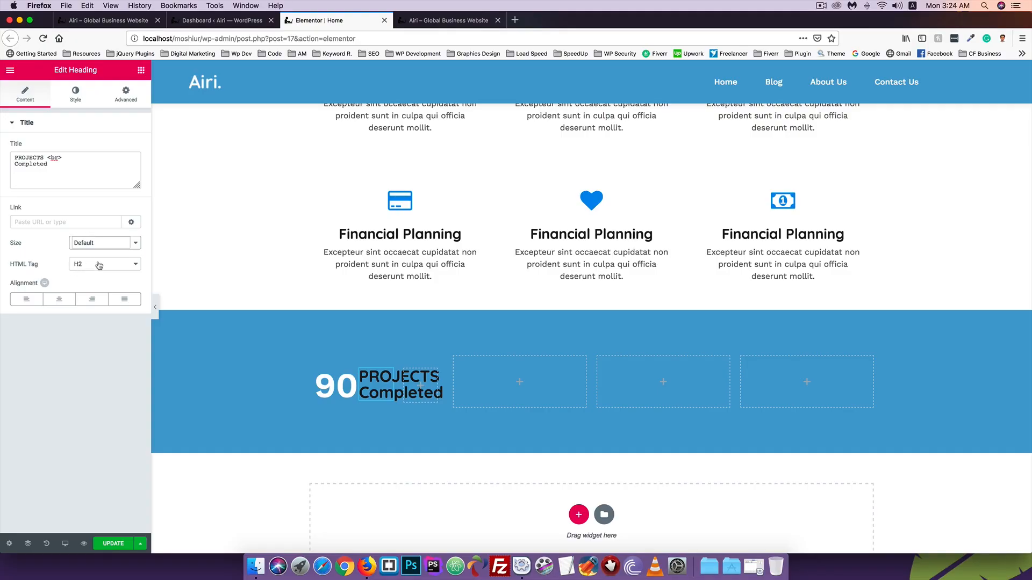
Set the text colour of the heading beside the counter to white
left_click(75, 96)
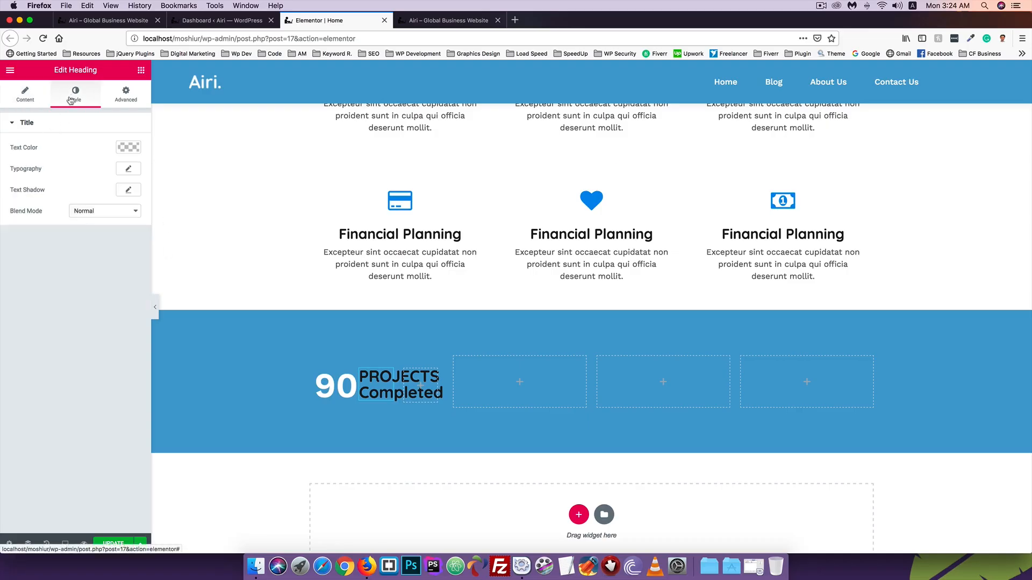
left_click(122, 149)
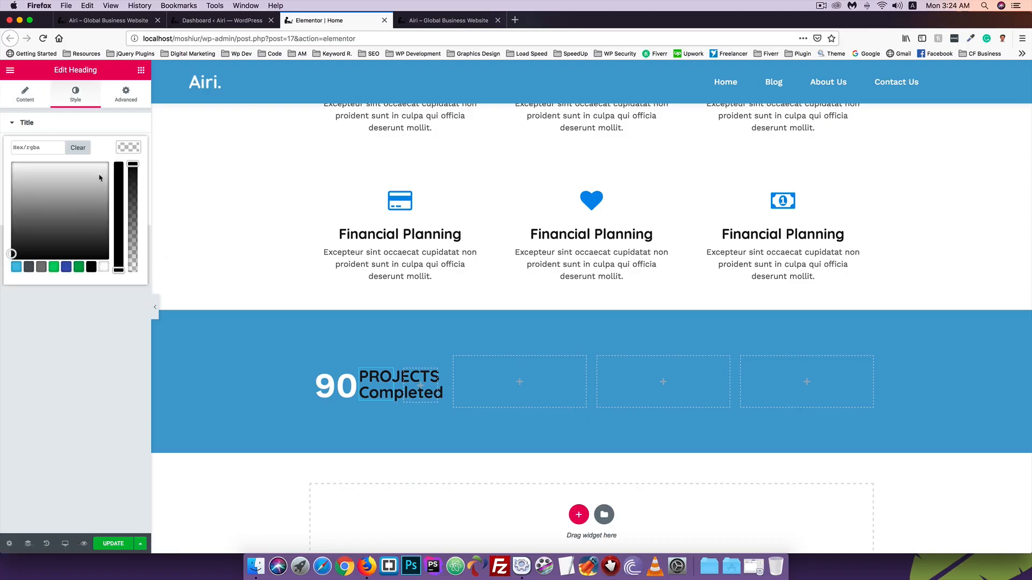
left_click(104, 268)
left_click(133, 151)
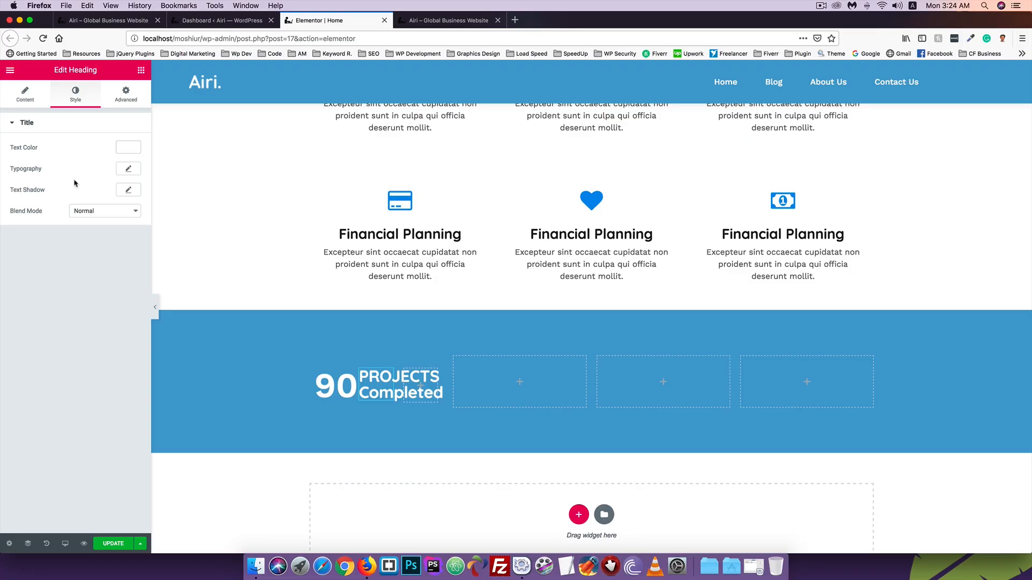
Set the heading's typography to the Work Sans font family at a size of 16 px
left_click(129, 169)
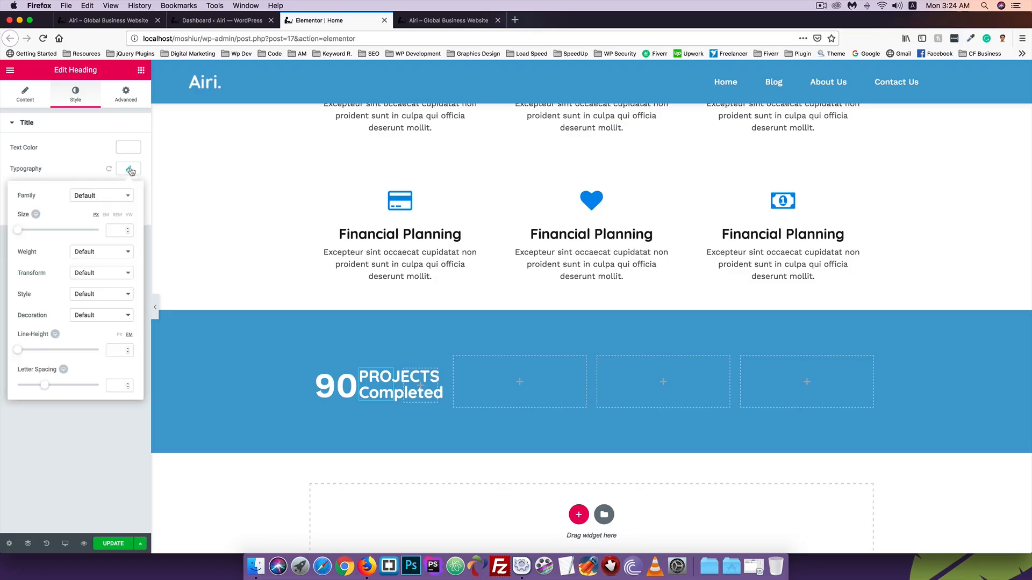
left_click(85, 197)
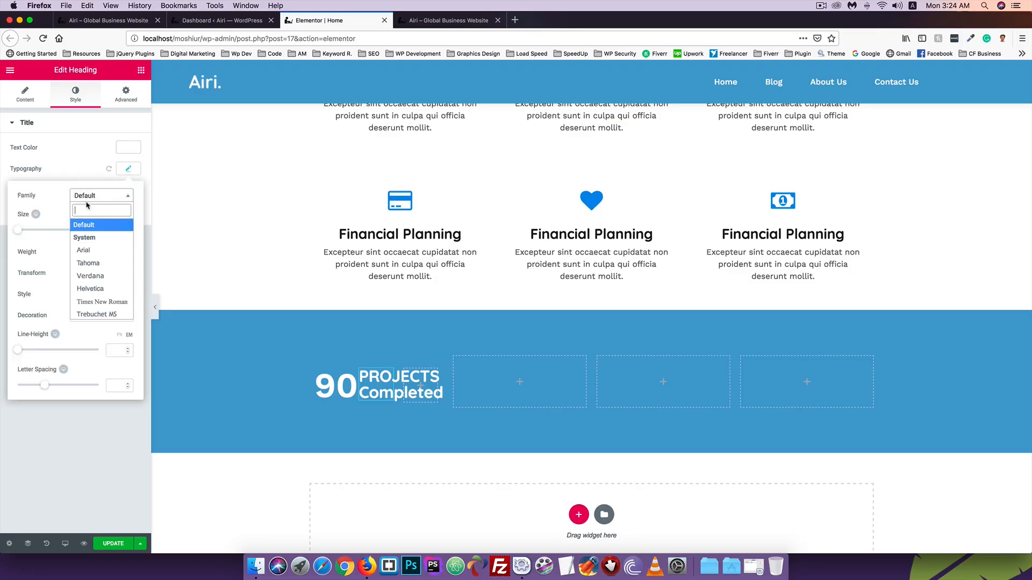
type("work")
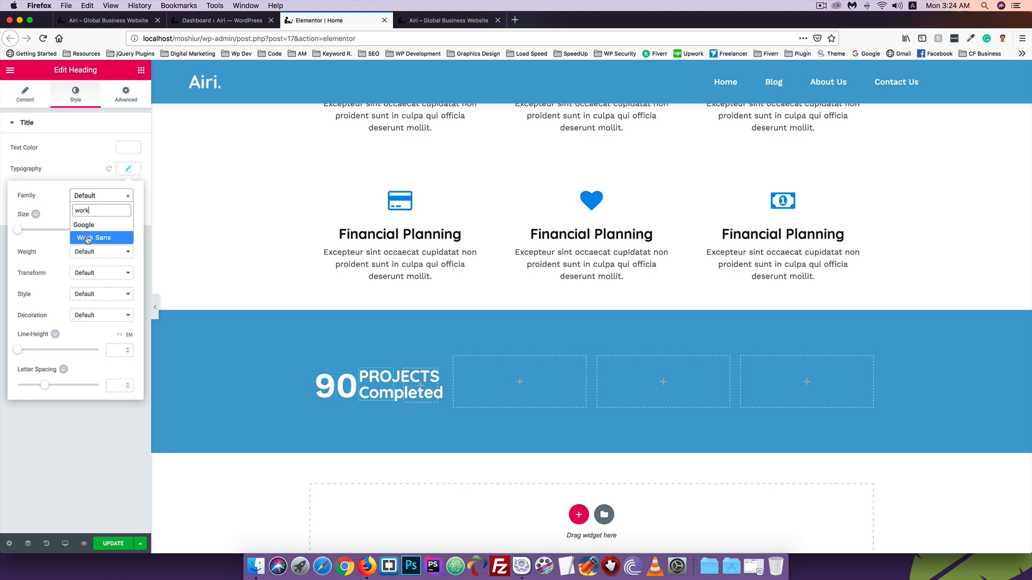
left_click(88, 238)
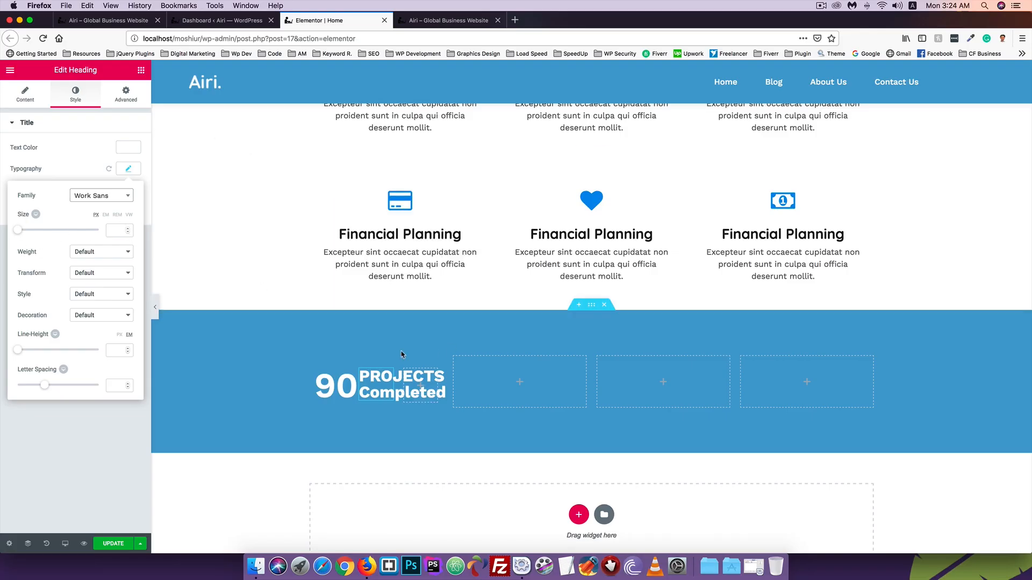
left_click(121, 231)
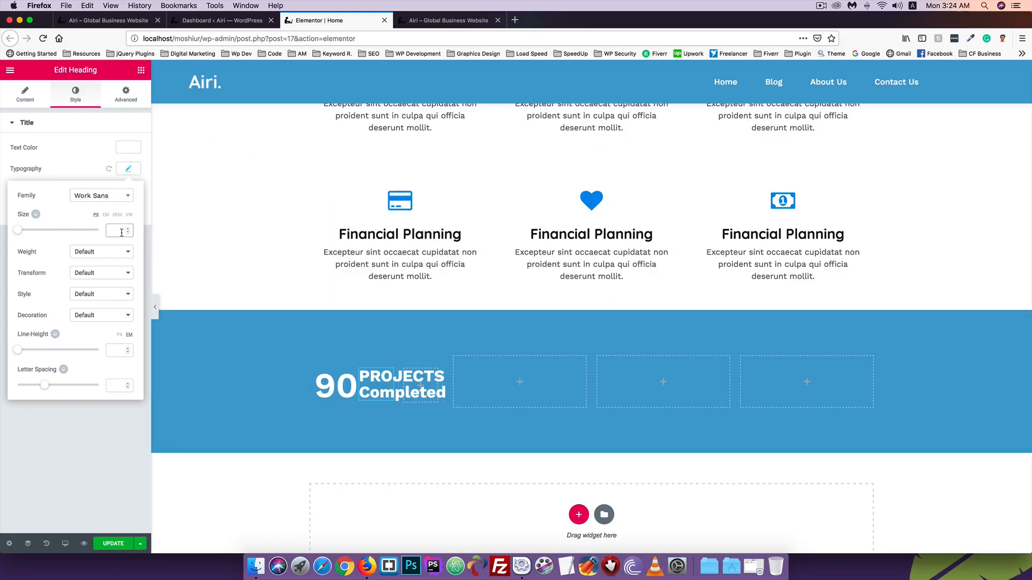
type("16")
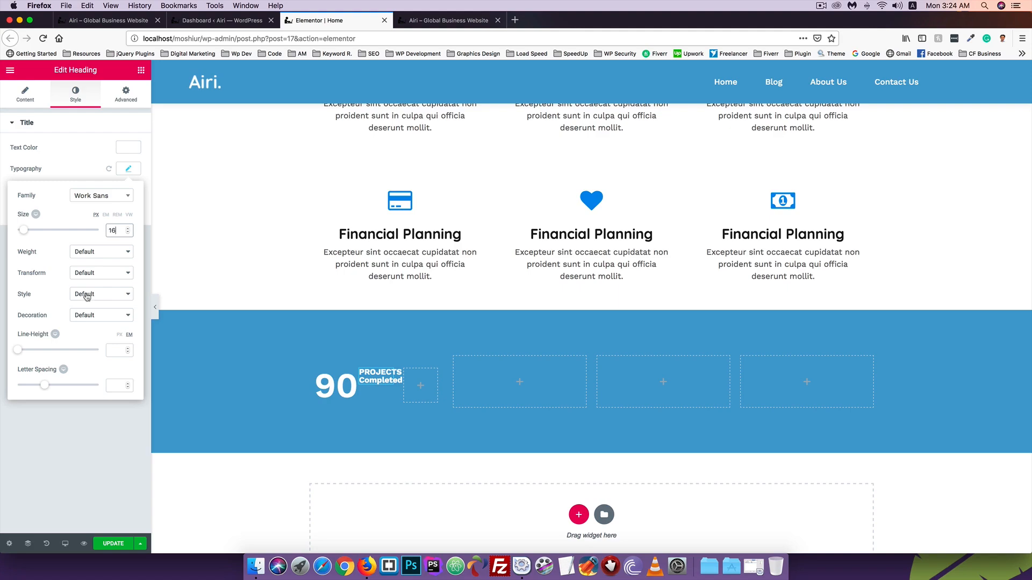
Set the heading's text transform to Uppercase and its line height to 24 px
left_click(90, 272)
left_click(94, 273)
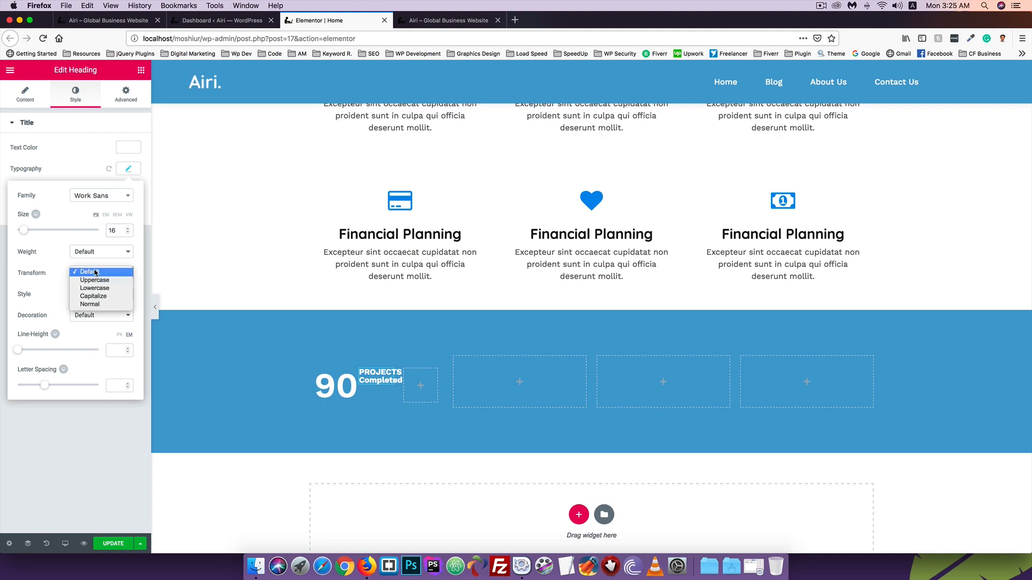
left_click(94, 280)
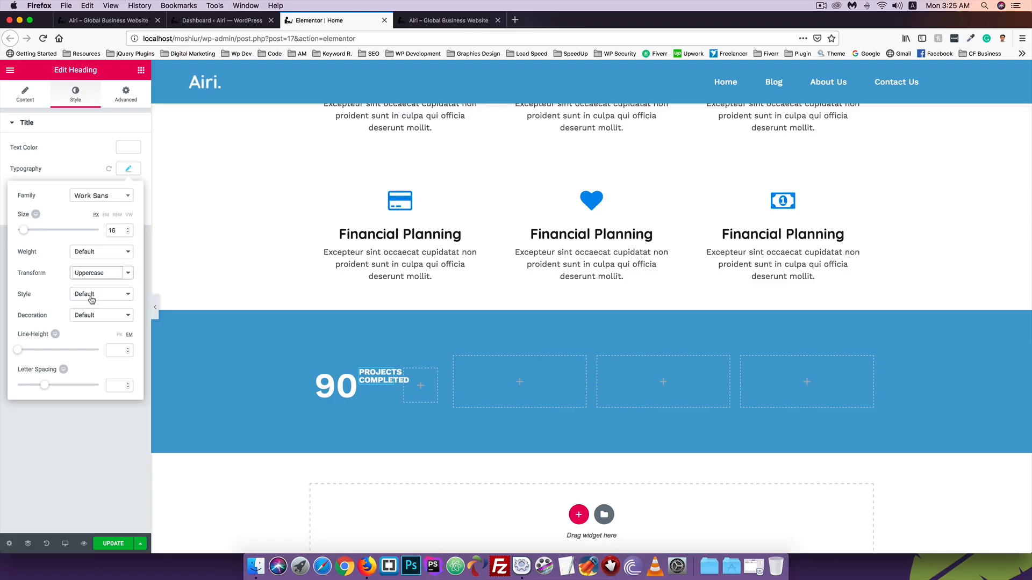
left_click(116, 348)
type("24")
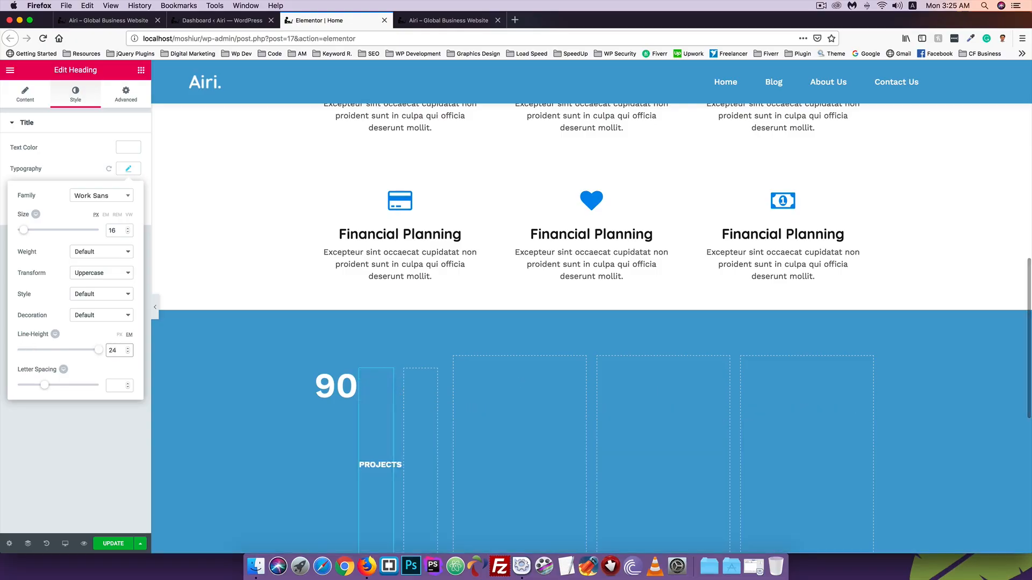
left_click(129, 335)
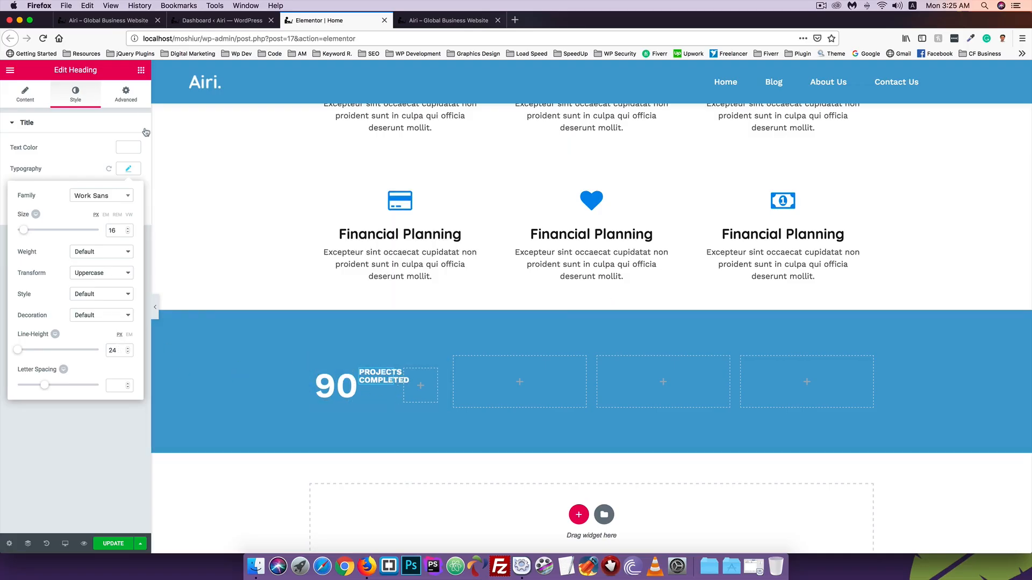
Unlink the heading's padding values and set only its top padding to 15 px
left_click(122, 95)
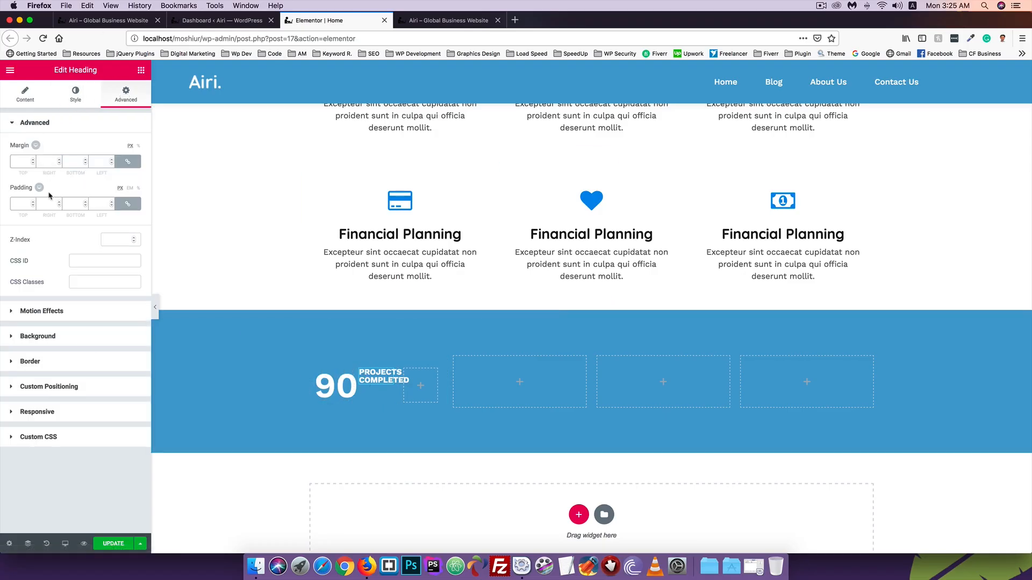
left_click(20, 204)
type("5")
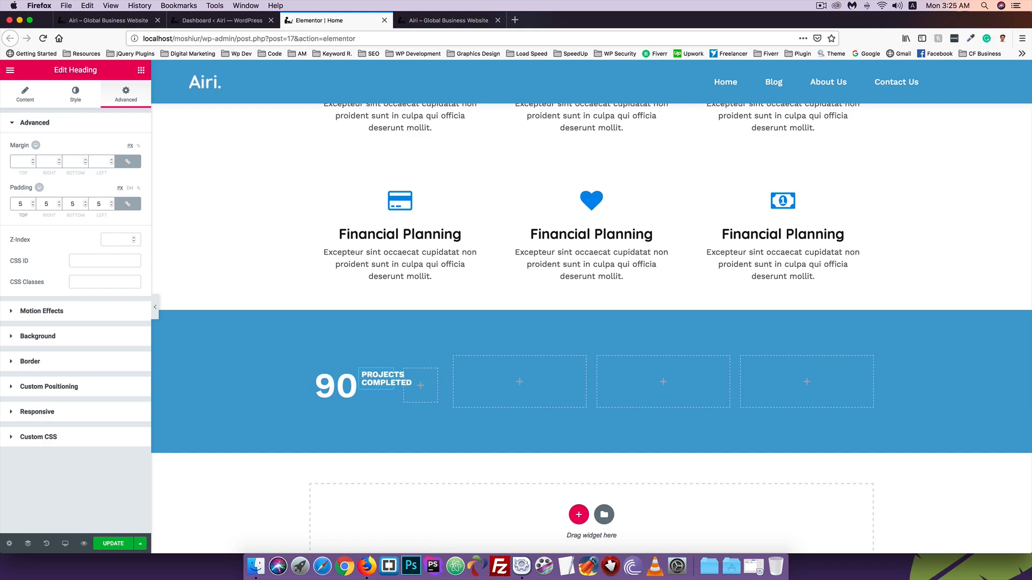
key("BackSpace")
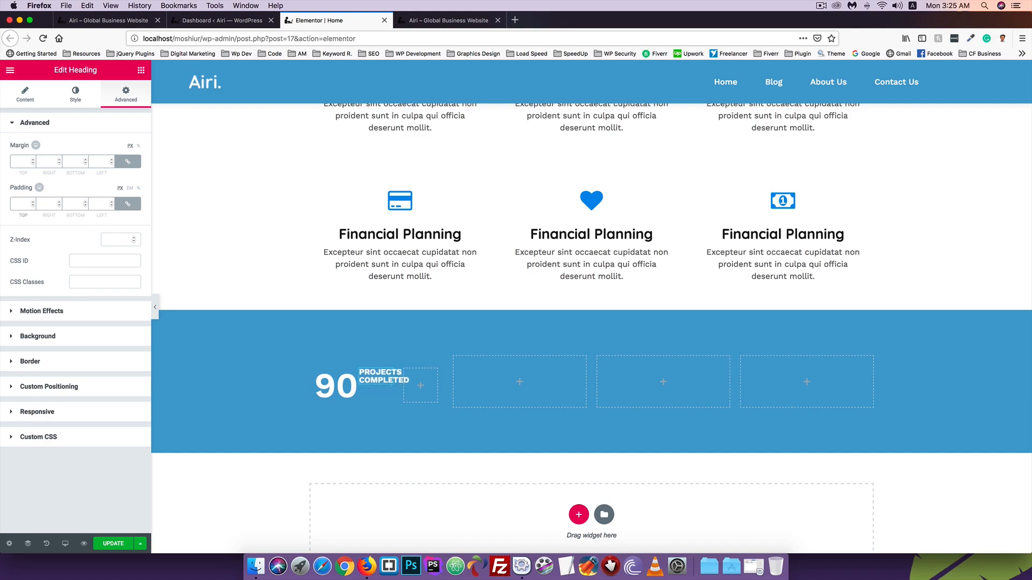
left_click(127, 203)
type("10")
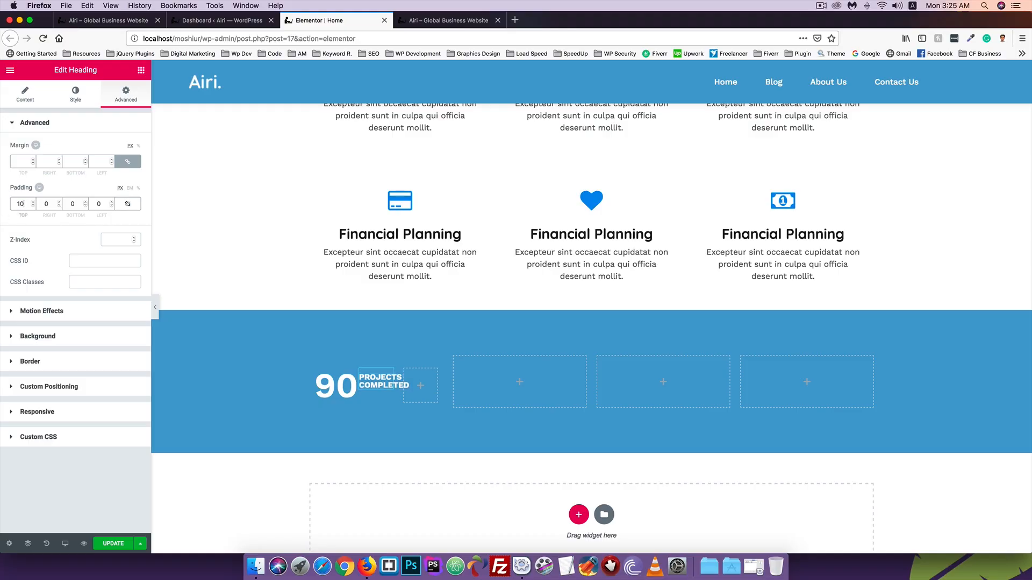
key("Up")
key("Up")
key("Up")
key("Up")
key("Up")
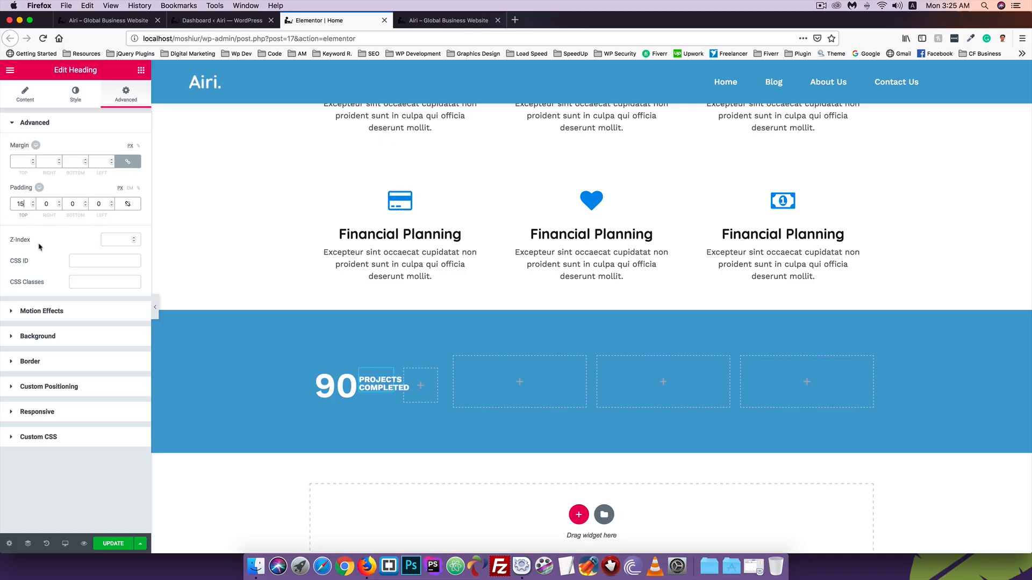
Reload the local site's home page and check the counter heading in the blue section
left_click(446, 19)
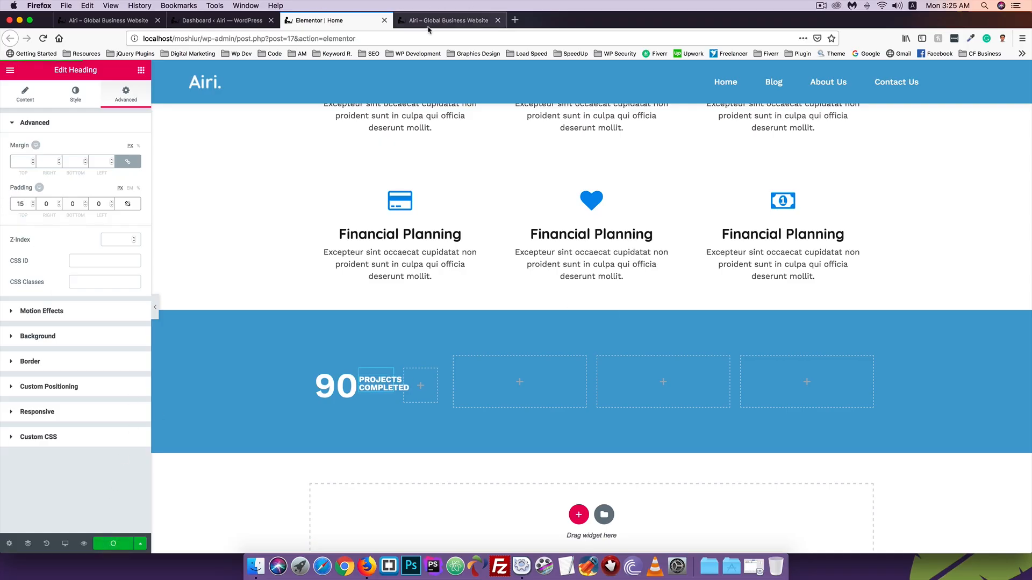
left_click(43, 38)
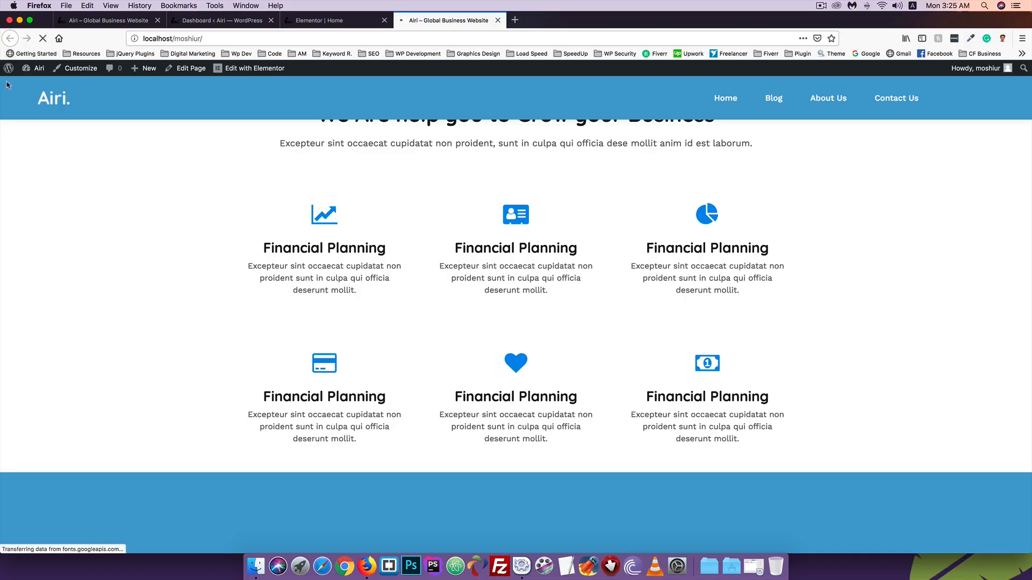
scroll(7, 159, "down", 2)
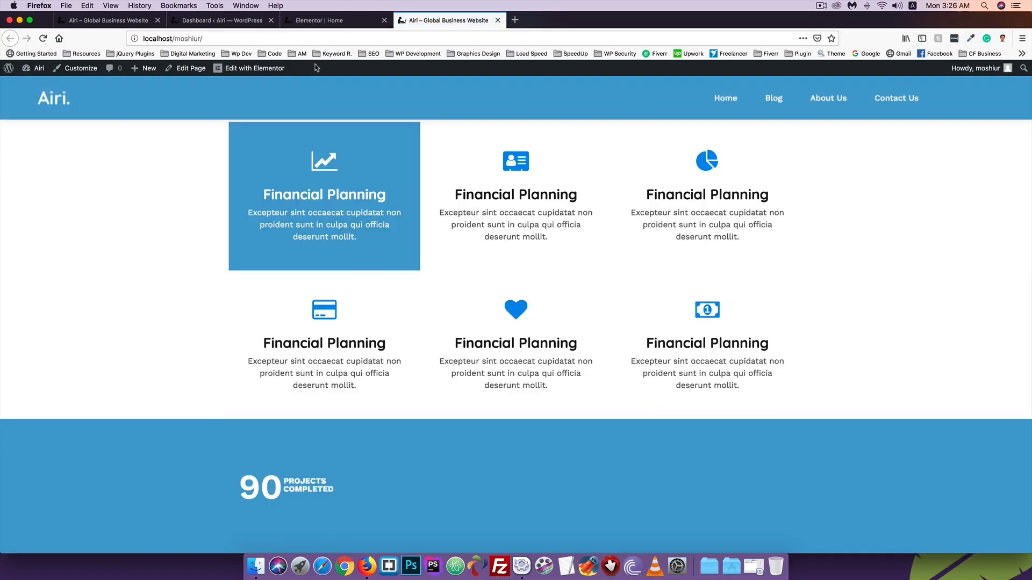
Set the Projects Completed heading's font weight to 500 and its line height to 24 px in the Elementor editor
left_click(326, 19)
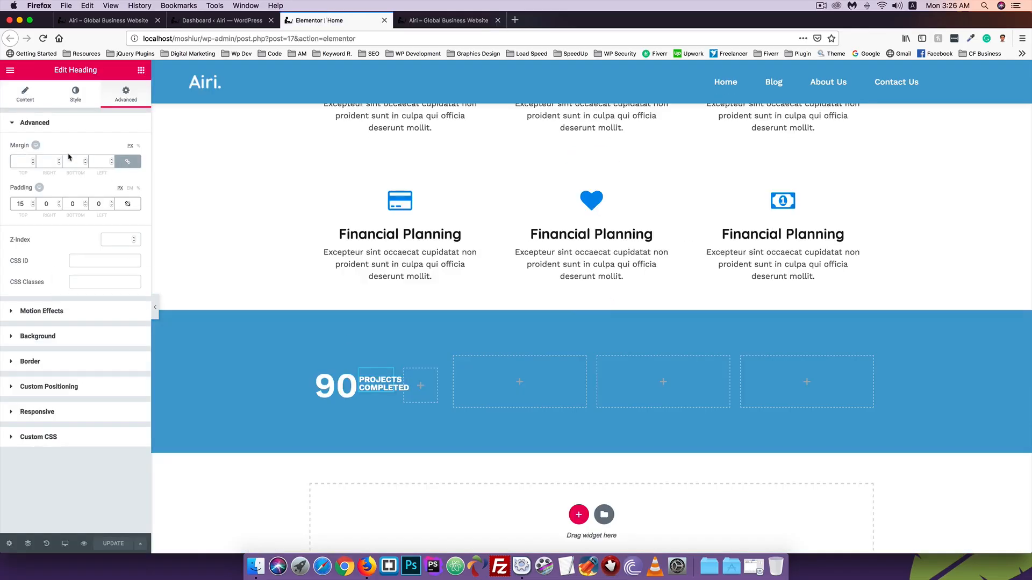
left_click(71, 98)
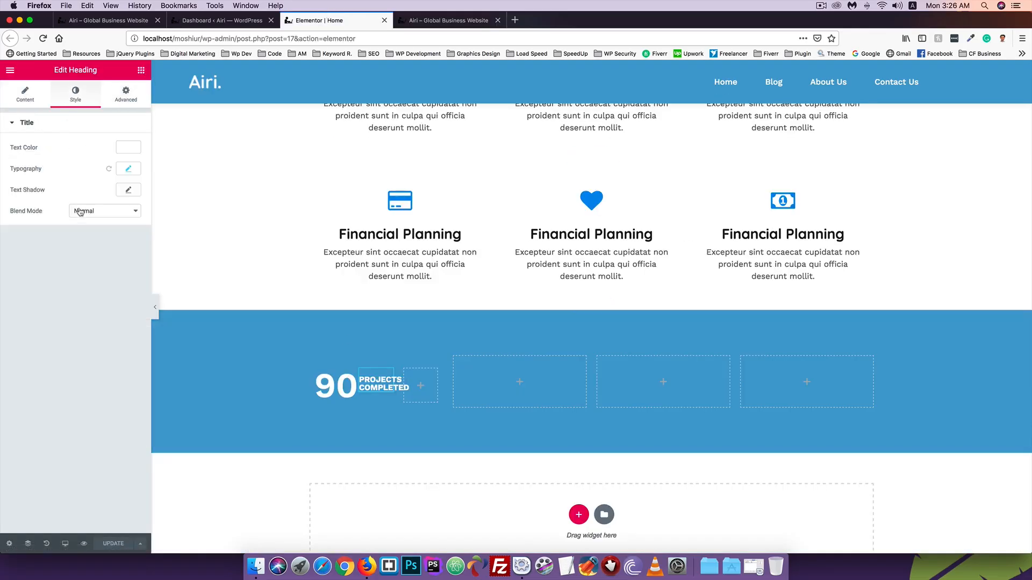
left_click(128, 169)
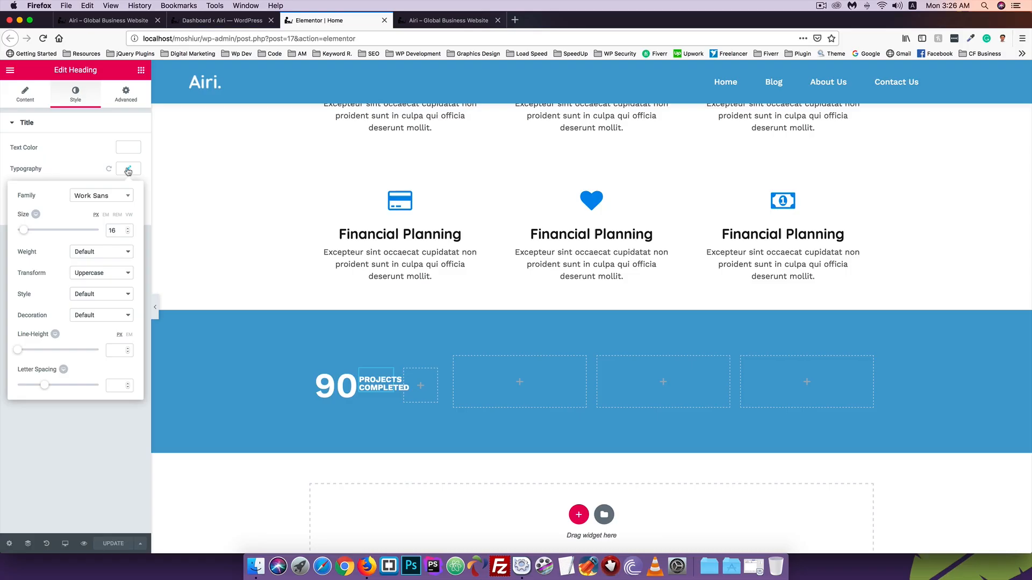
left_click(86, 254)
left_click(85, 254)
left_click(86, 254)
left_click(86, 255)
left_click(85, 253)
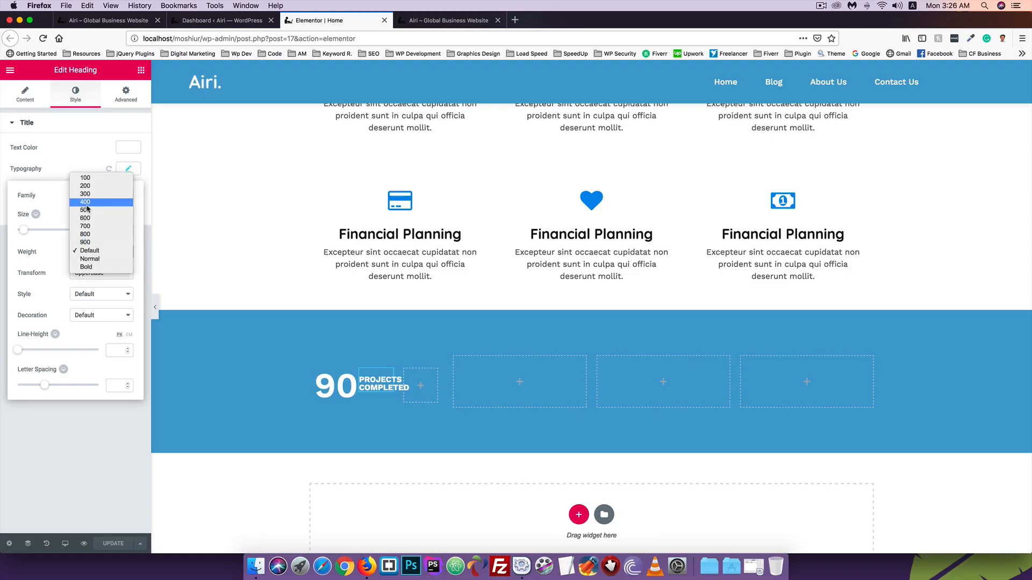
left_click(87, 210)
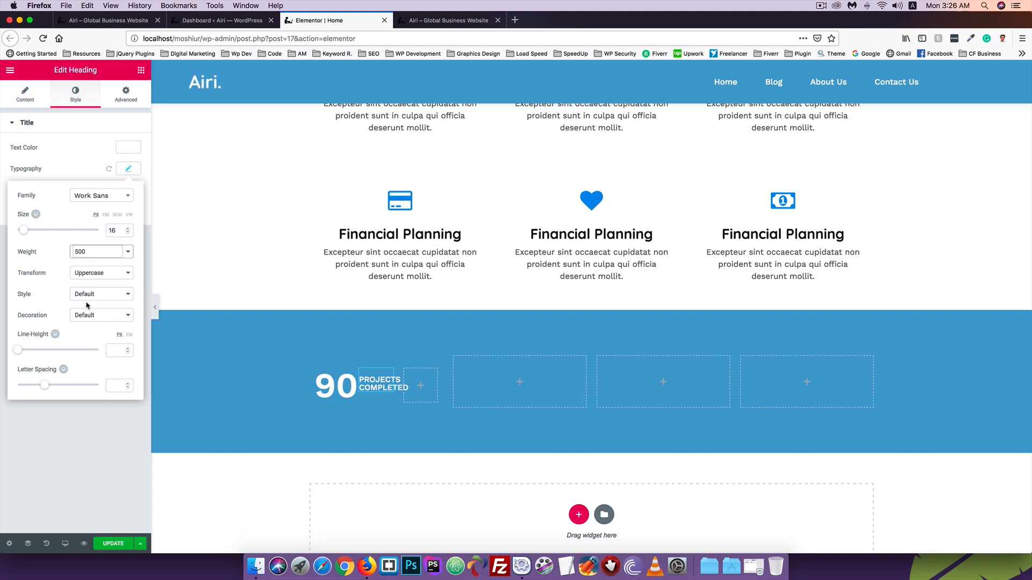
left_click_drag(19, 353, 38, 354)
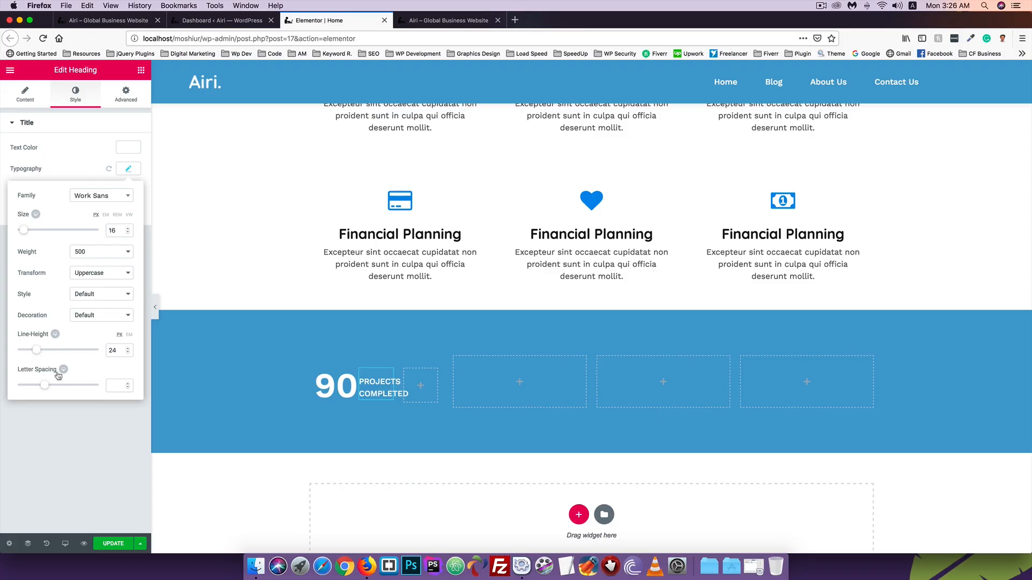
Update the page and reload the local site to check the heading's new typography
left_click(110, 544)
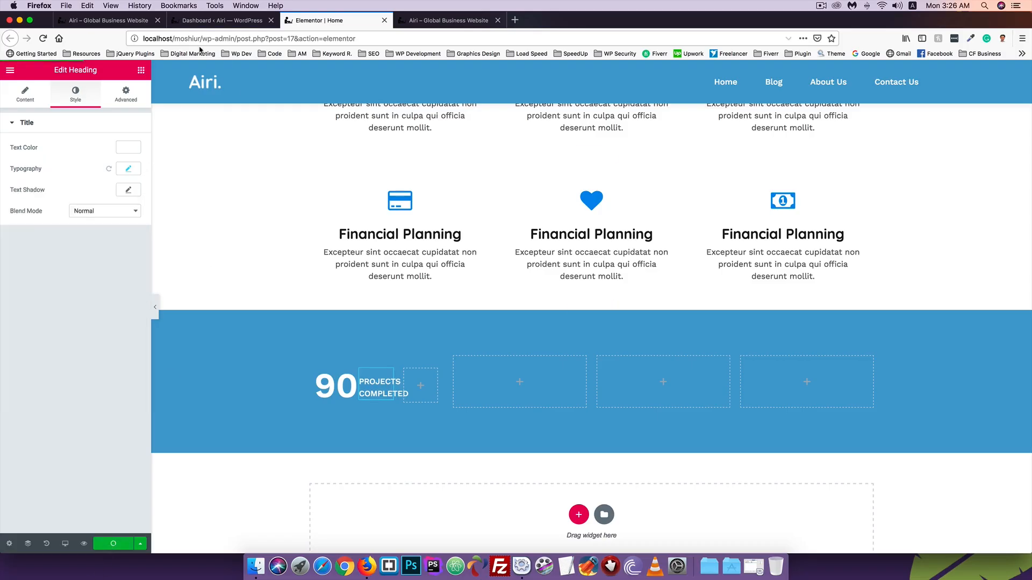
left_click(449, 20)
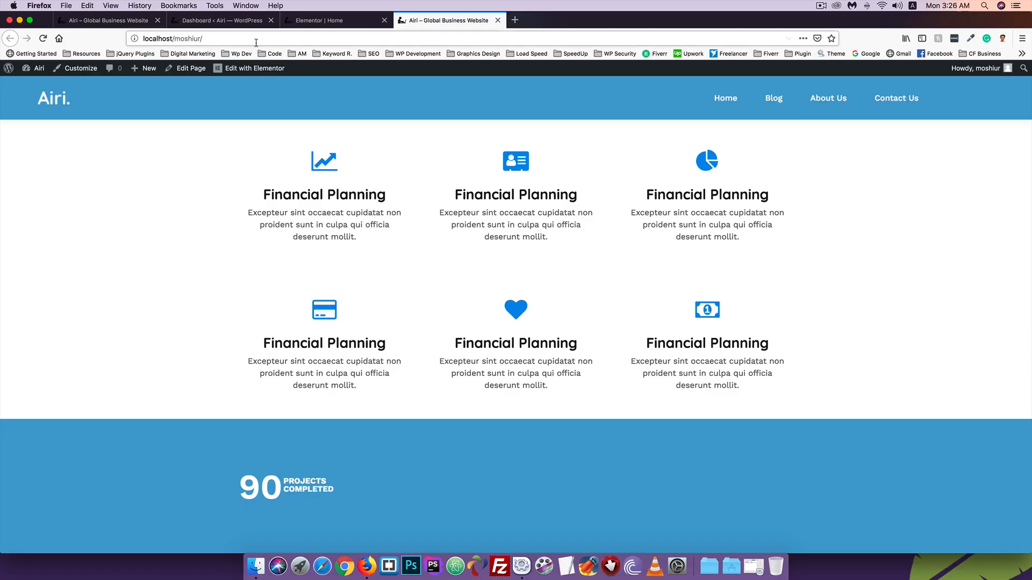
left_click(43, 38)
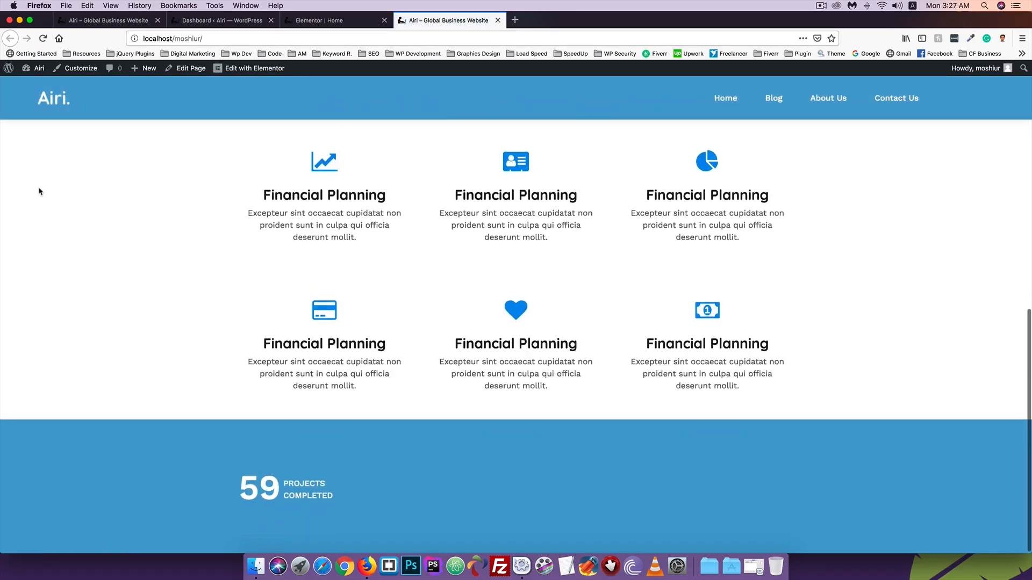
scroll(39, 191, "down", 1)
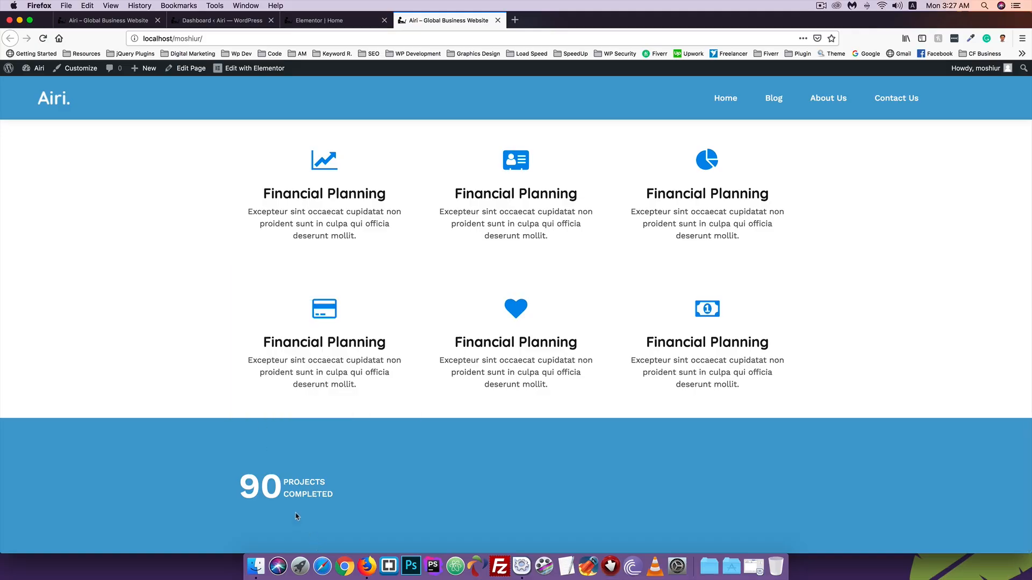
Set the Projects Completed heading's top padding to 10 px in the editor and update the page
key("ctrl+shift+Tab")
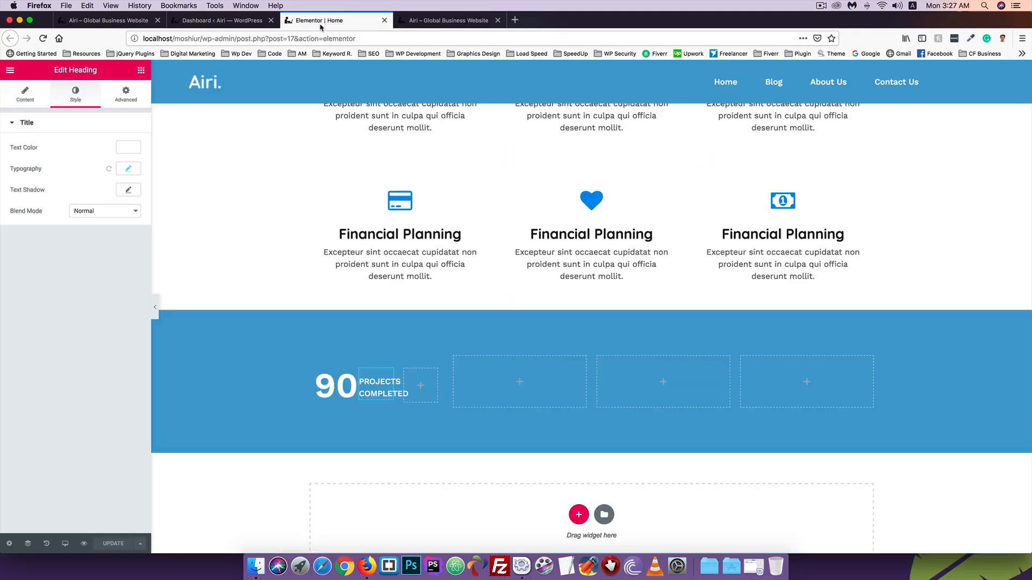
left_click(126, 94)
left_click(24, 204)
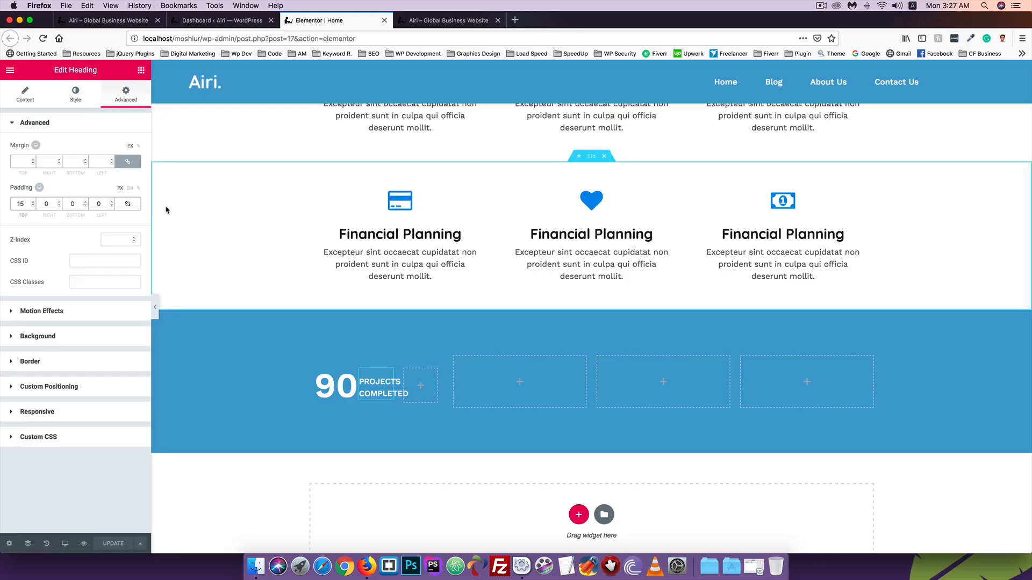
key("BackSpace")
type("0")
key("ctrl+s")
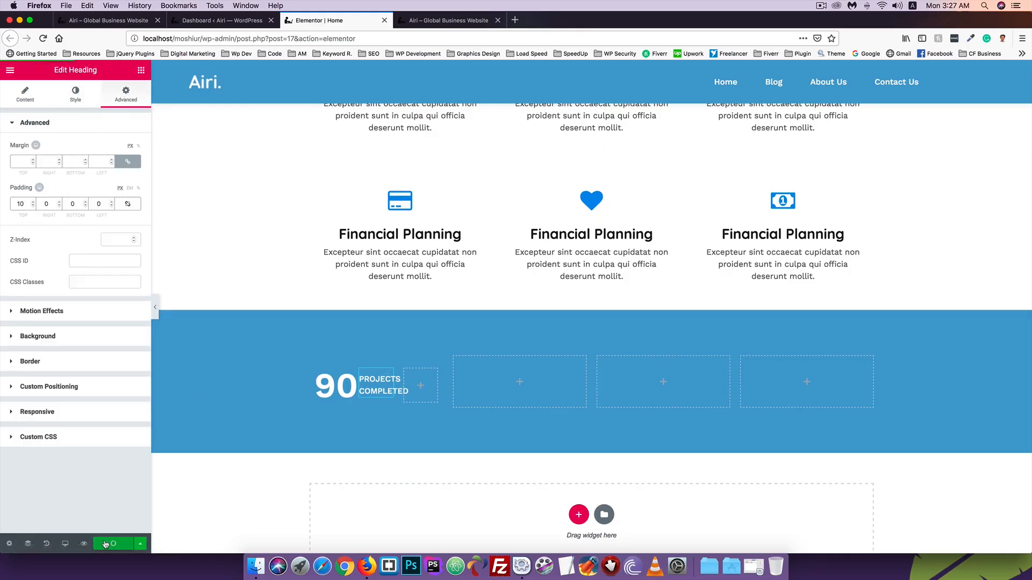
Reload the local site and compare its counter section with the online Airi demo
left_click(440, 22)
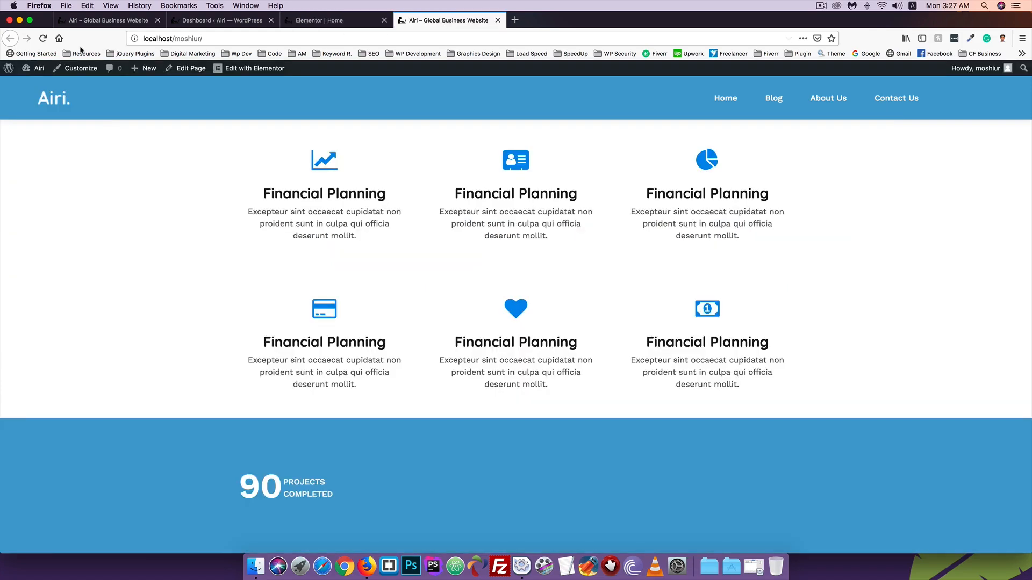
left_click(43, 38)
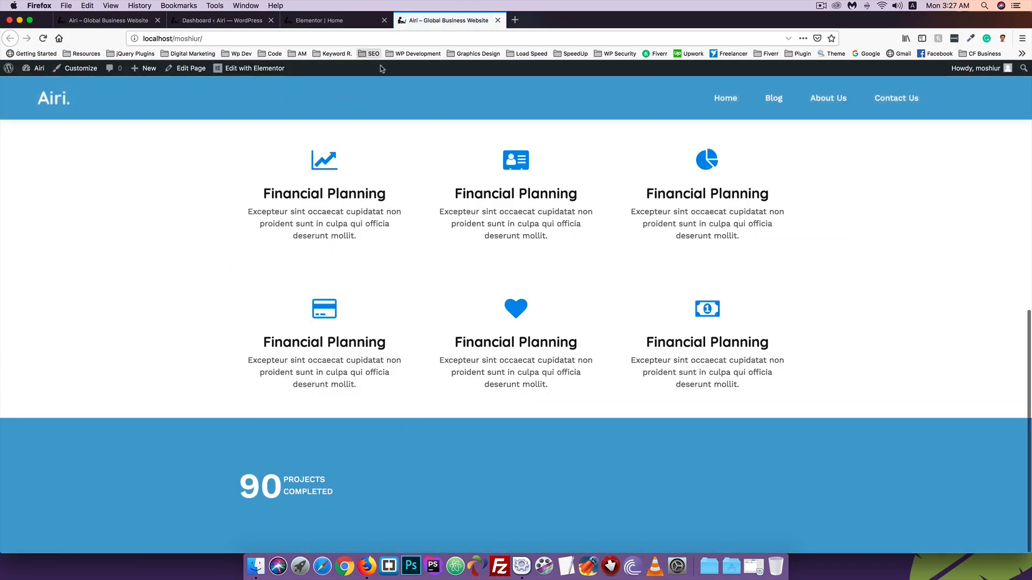
left_click(325, 20)
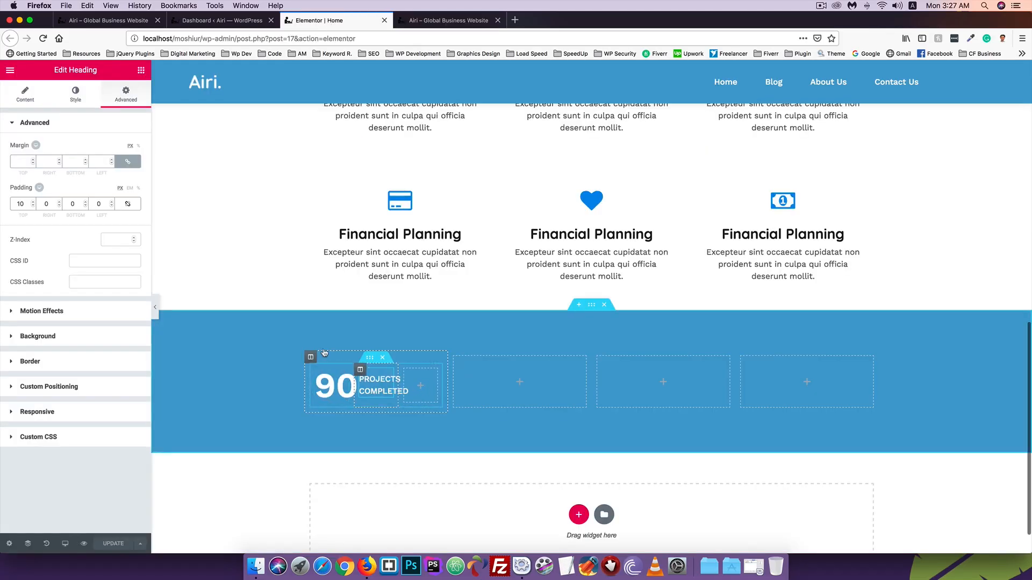
left_click(89, 21)
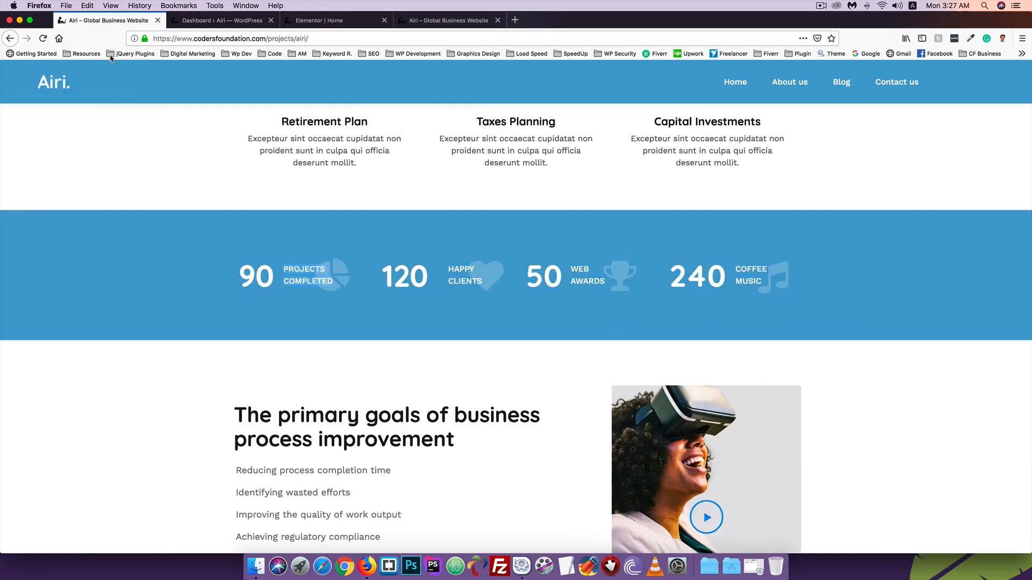
left_click(449, 20)
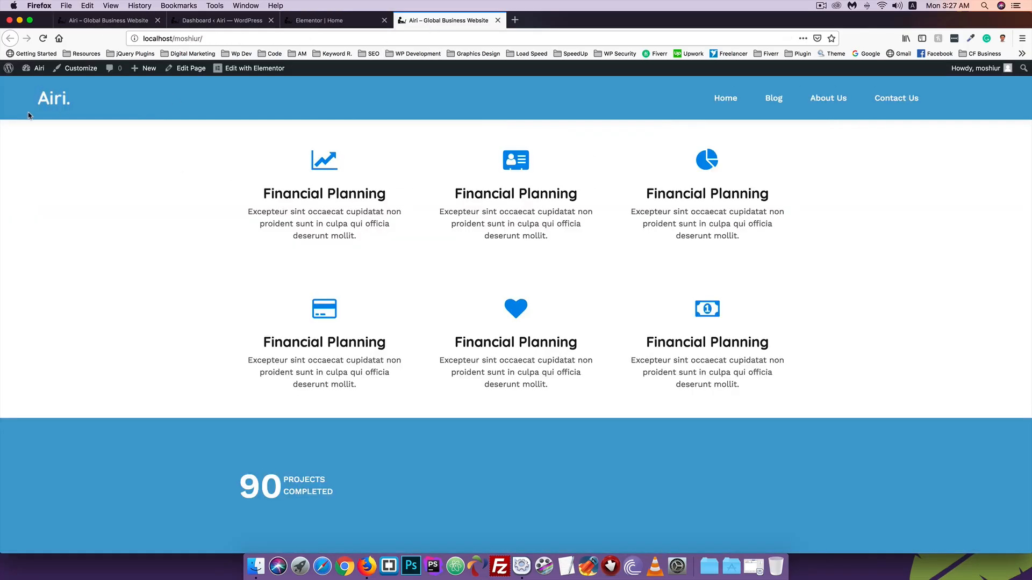
left_click(242, 22)
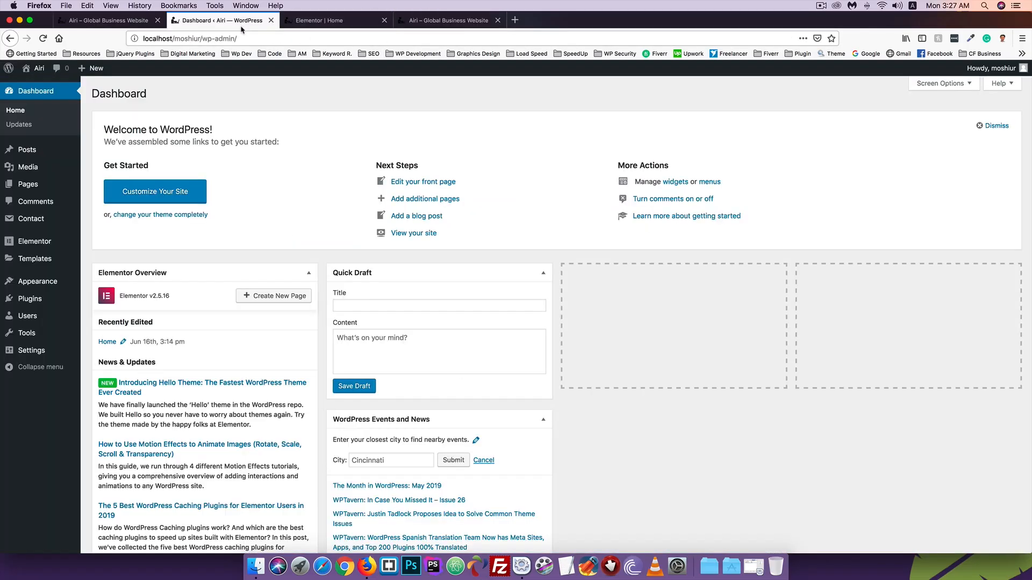
left_click(317, 21)
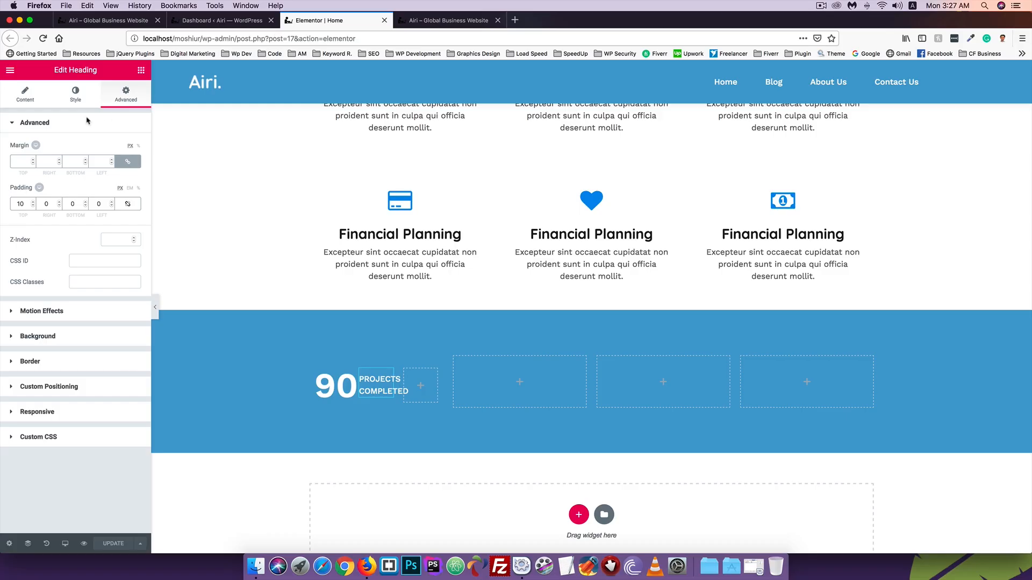
Find the Icon widget and add it to the empty inner column beside the Projects Completed heading
left_click(141, 71)
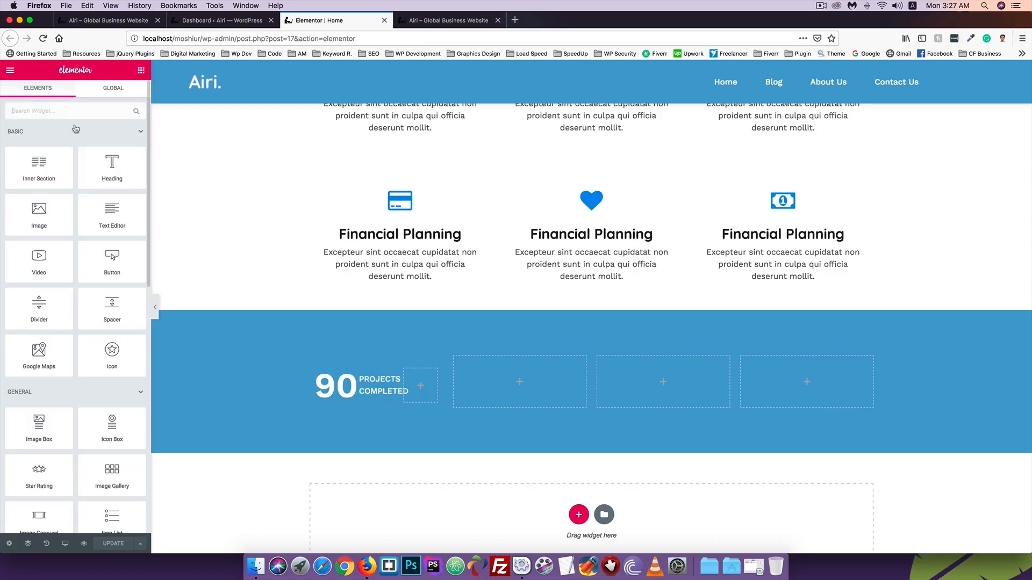
left_click(45, 111)
type("icon")
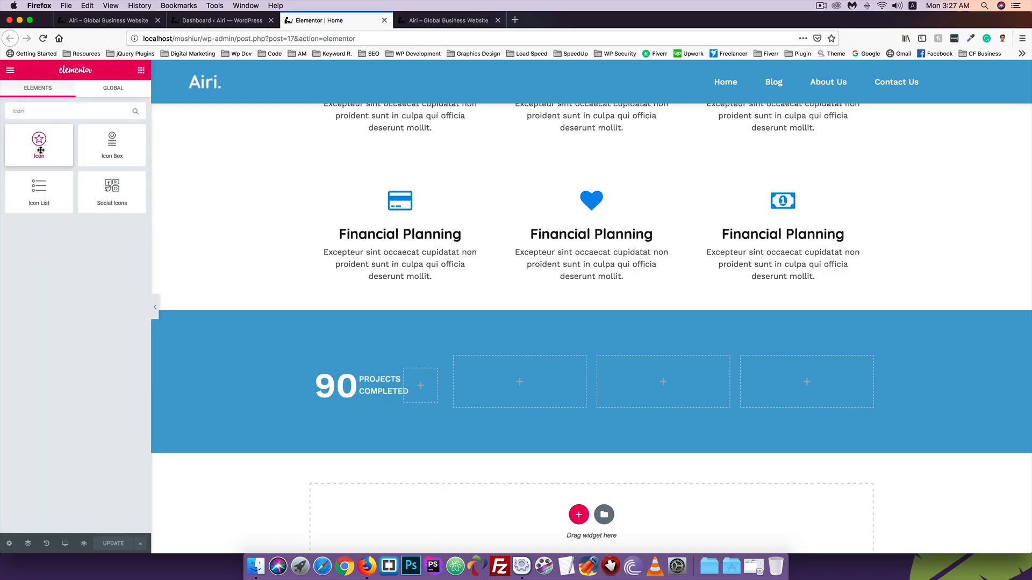
left_click_drag(40, 151, 423, 388)
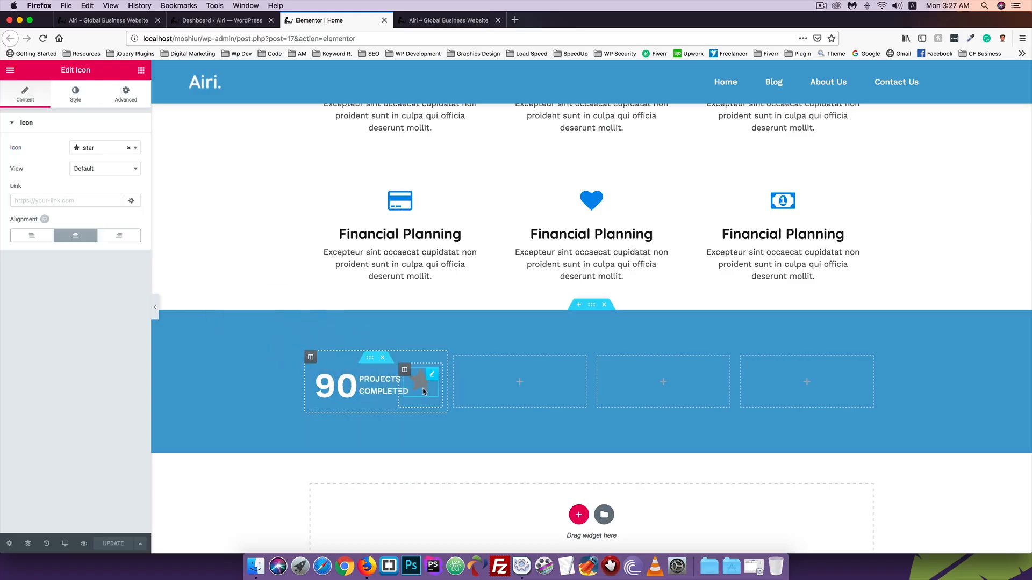
Replace the new widget's star icon with the pie-chart icon
left_click(85, 148)
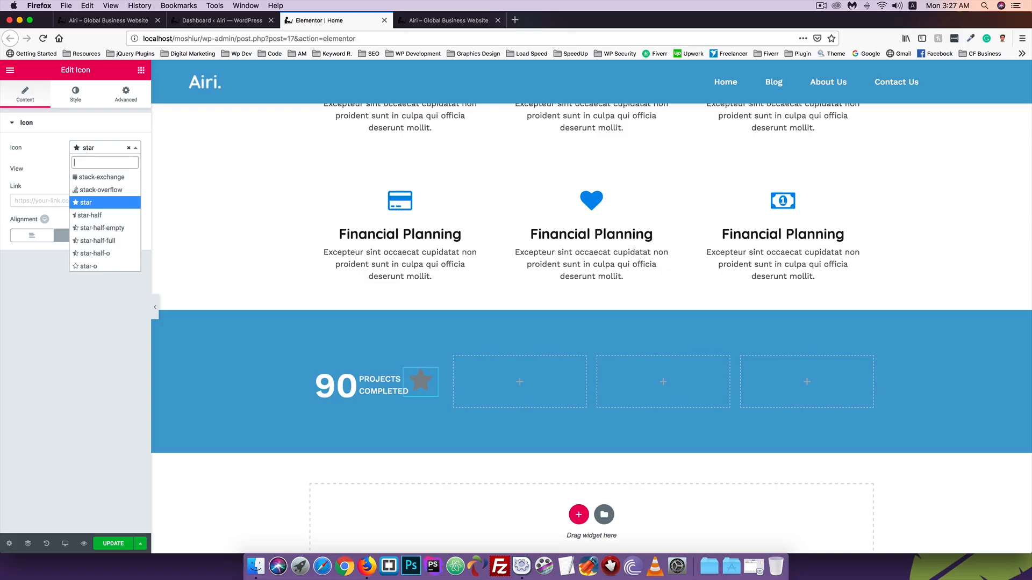
type("pie")
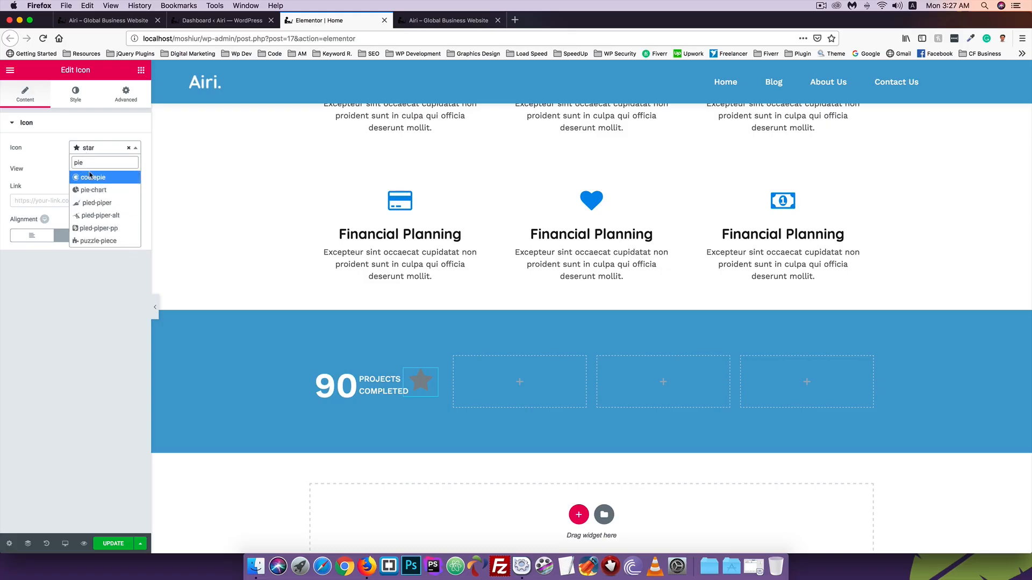
left_click(95, 192)
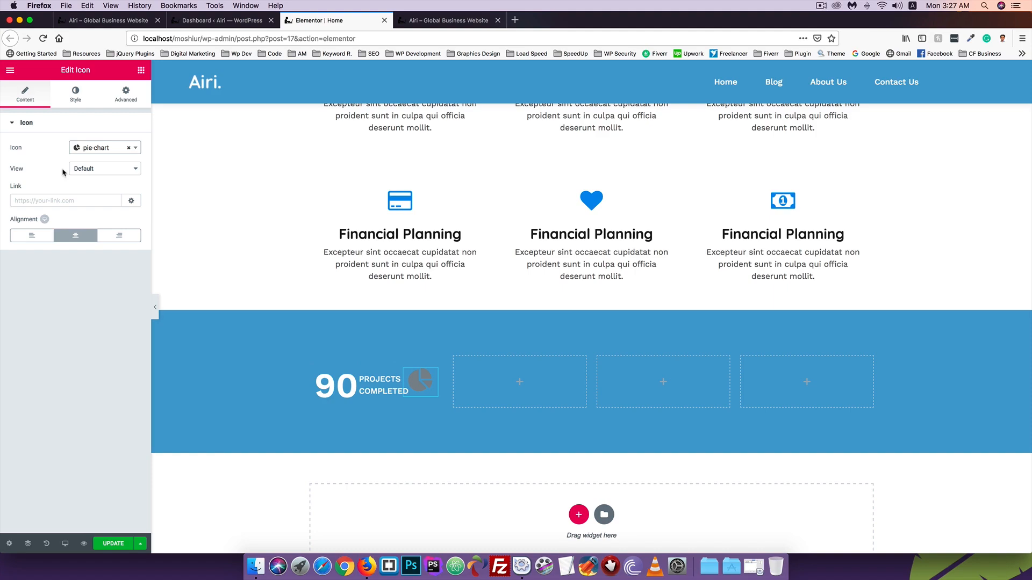
Check the icon styling in the online Airi demo and set the pie-chart icon's primary color to white
left_click(76, 97)
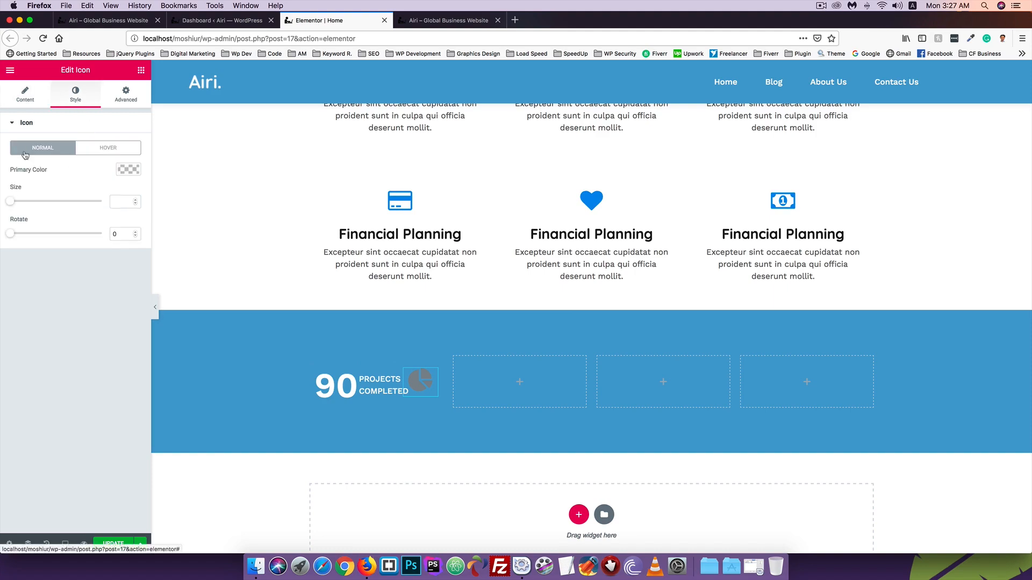
left_click(124, 170)
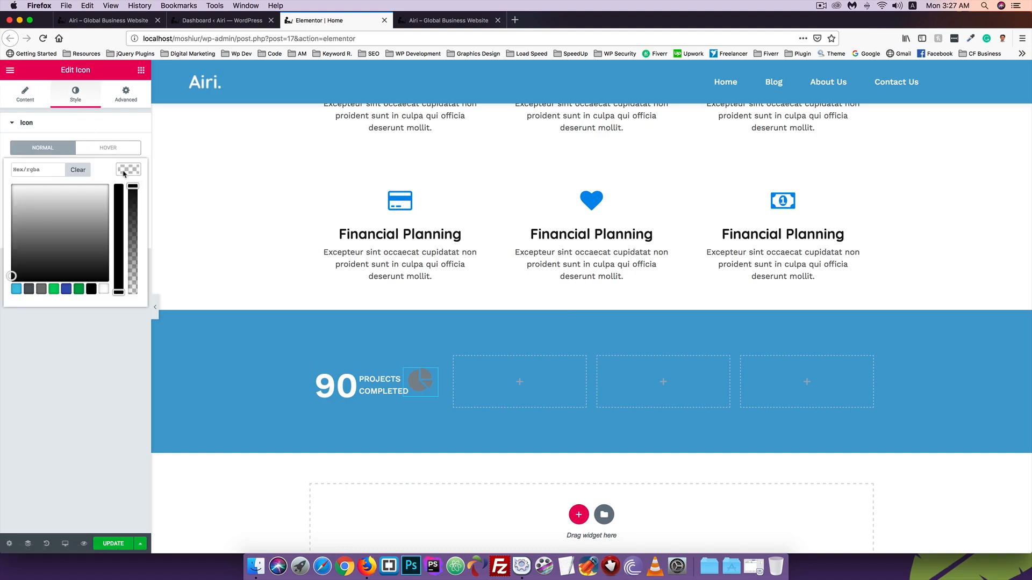
left_click(103, 20)
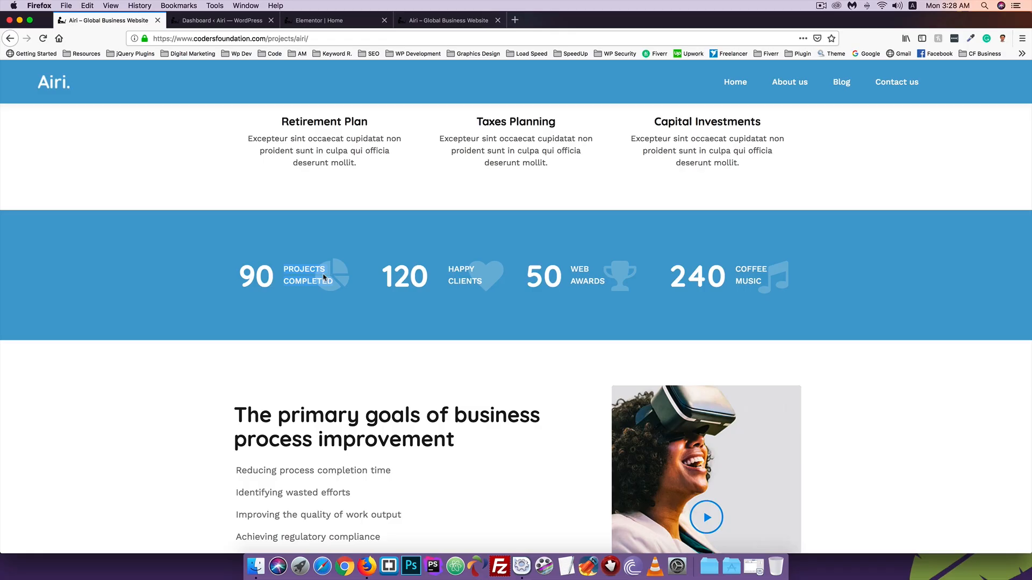
left_click(347, 21)
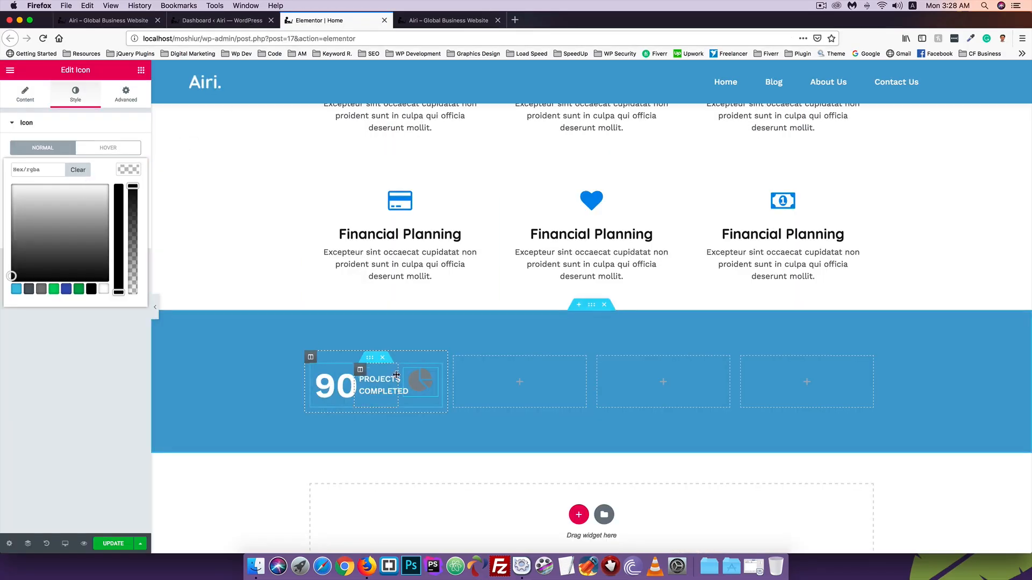
left_click(104, 289)
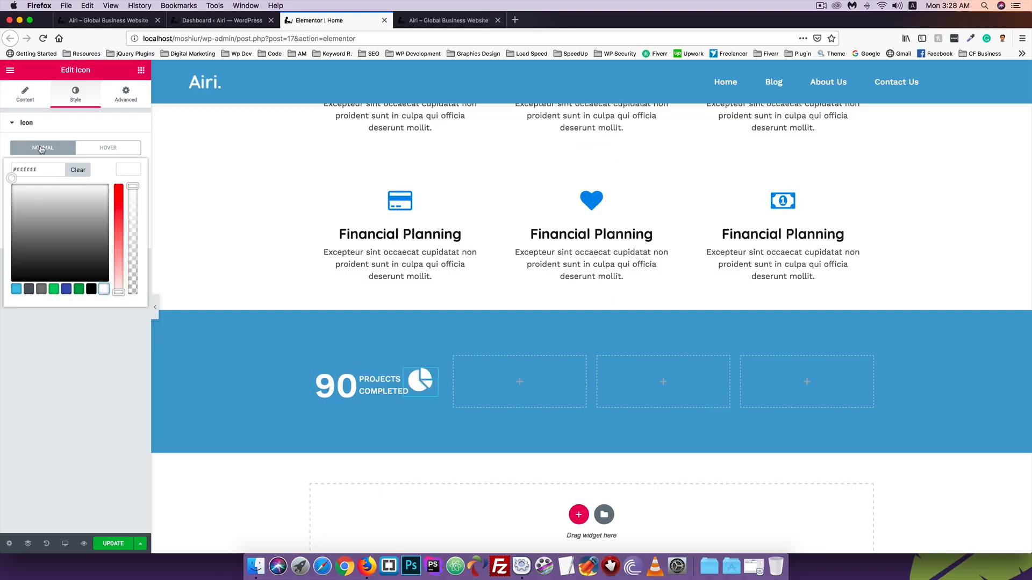
Reduce the opacity of the pie-chart icon's white primary color to about 0.2
left_click_drag(131, 188, 132, 204)
left_click(49, 171)
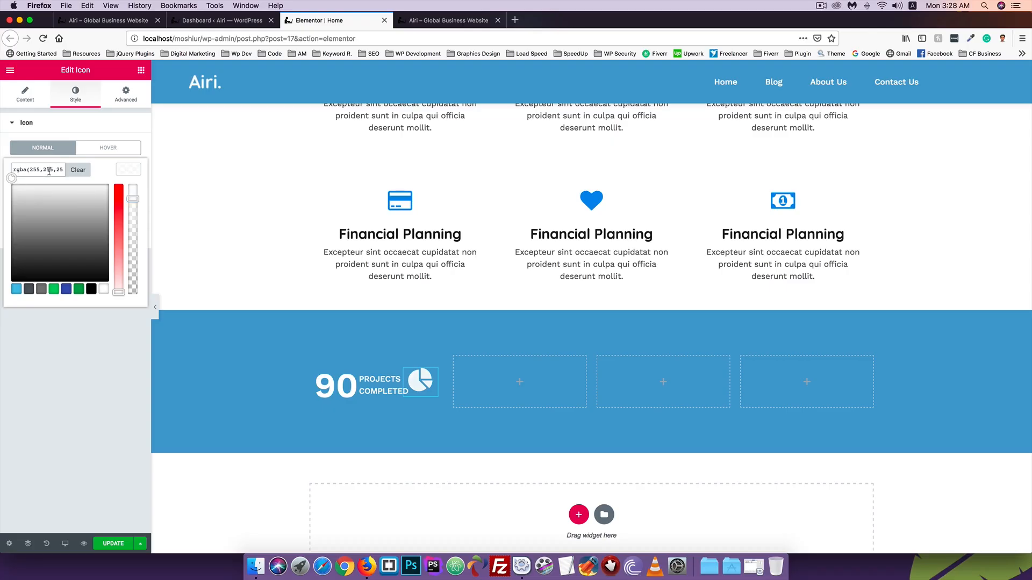
key("Right")
key("Right")
key("Right")
key("Right")
key("Right")
key("Right")
key("Right")
key("Right")
key("Right")
key("Right")
key("Right")
key("BackSpace")
key("BackSpace")
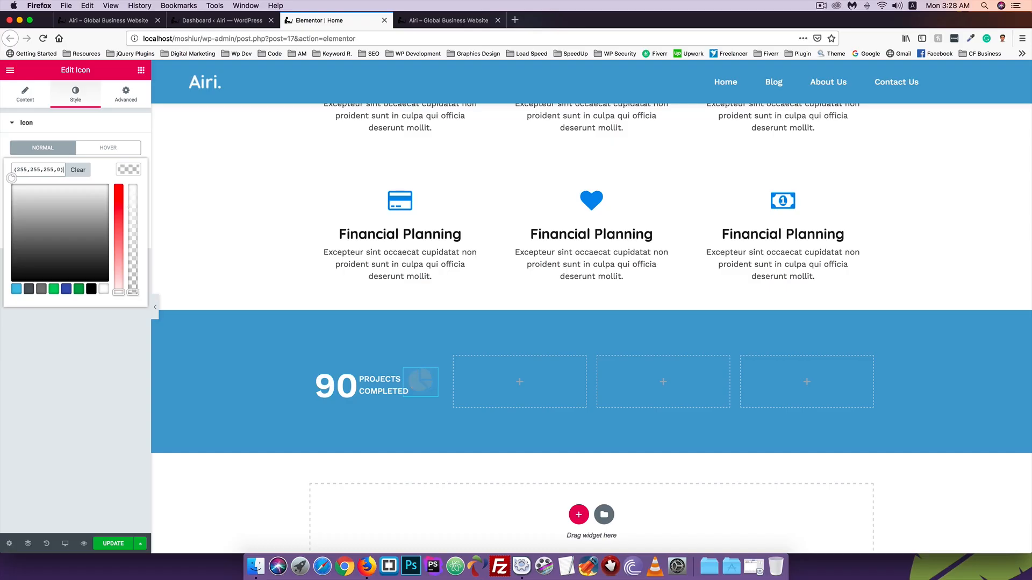
type("2")
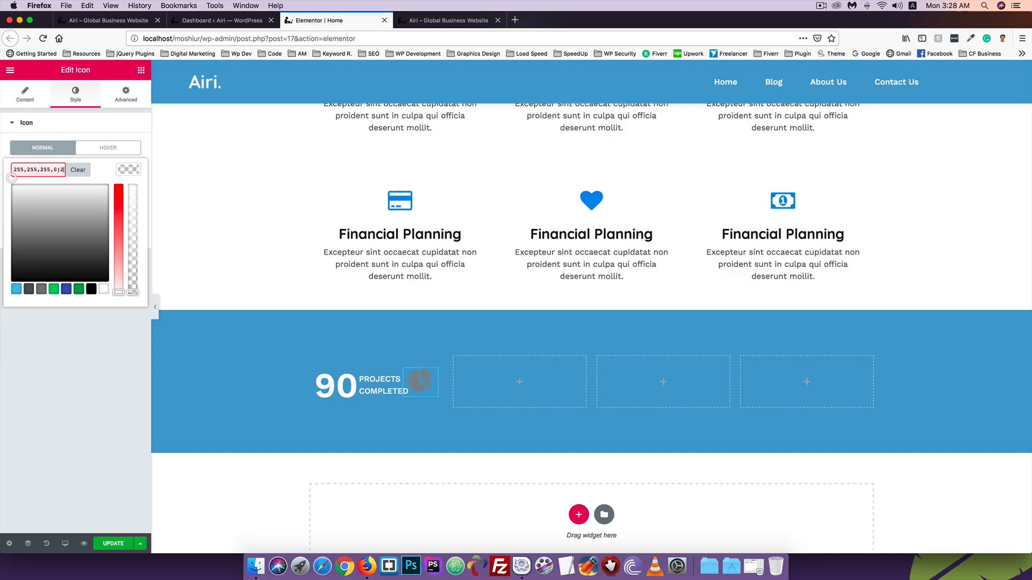
key("BackSpace")
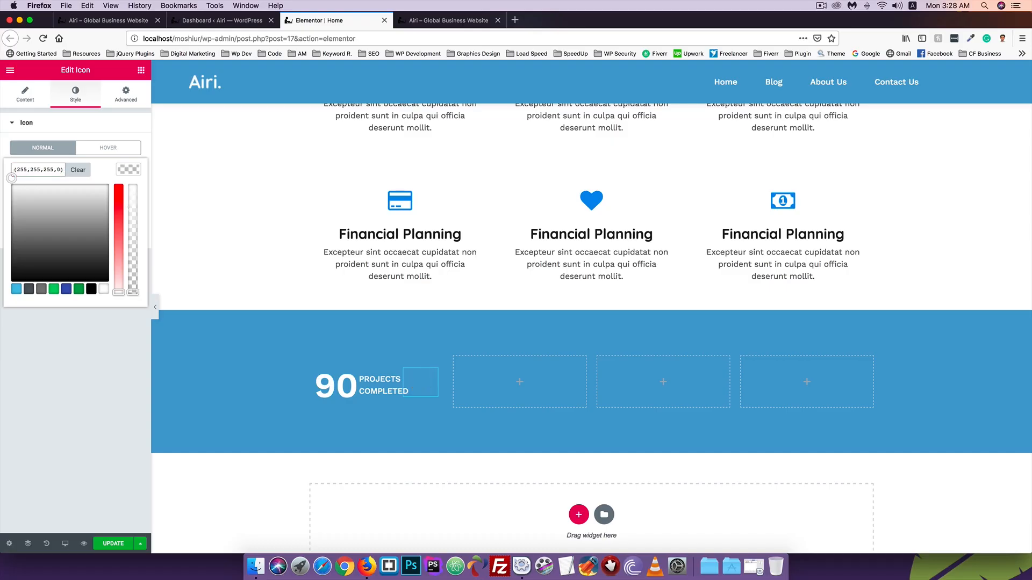
type("2")
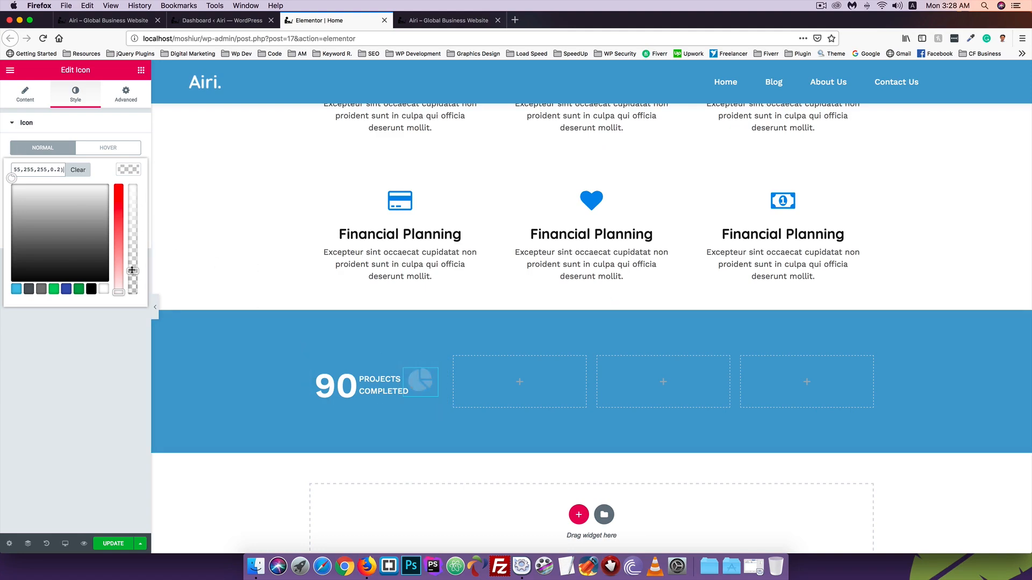
left_click_drag(132, 271, 132, 266)
left_click(58, 328)
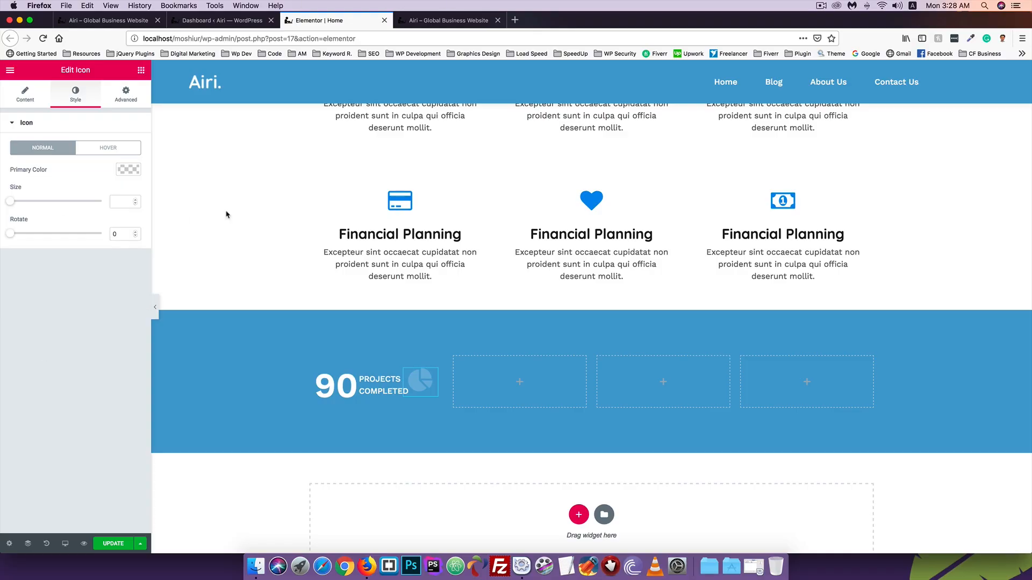
Update the page and reload the local site to check the translucent pie-chart icon
left_click(114, 548)
left_click(441, 20)
left_click(43, 39)
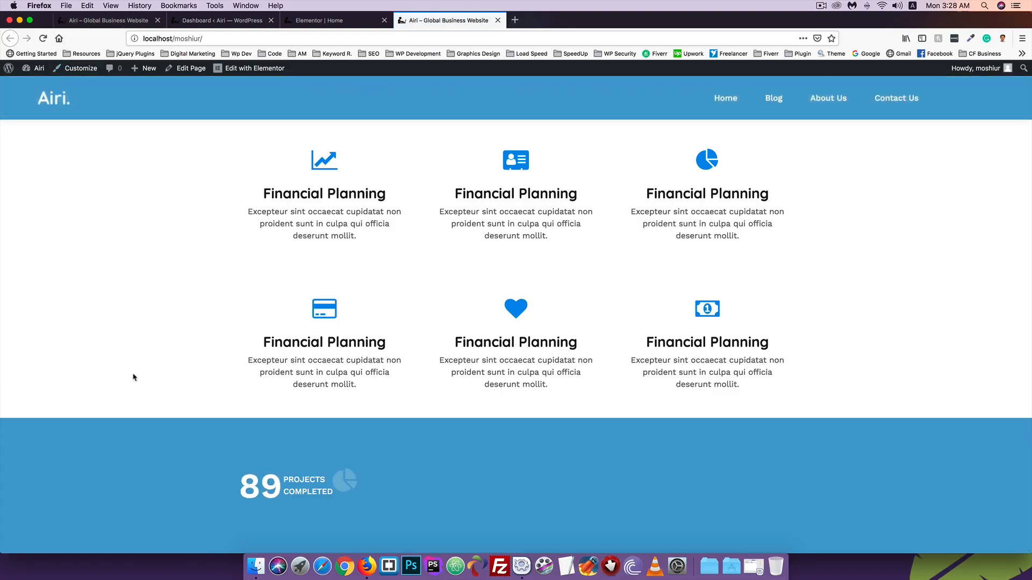
Set the pie-chart icon's size to 70 in the editor and update the page
left_click(329, 22)
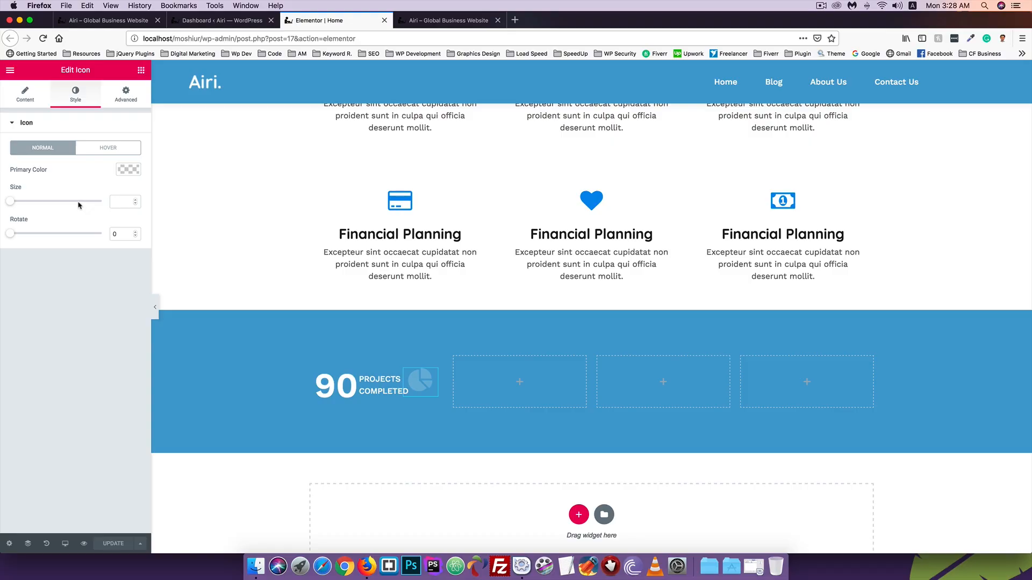
left_click(120, 200)
type("7")
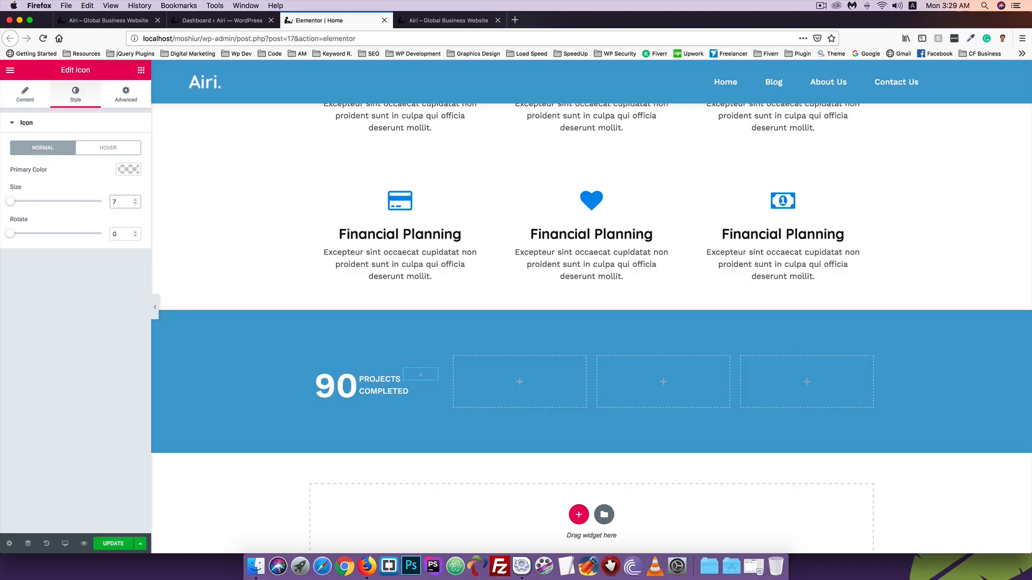
type("0")
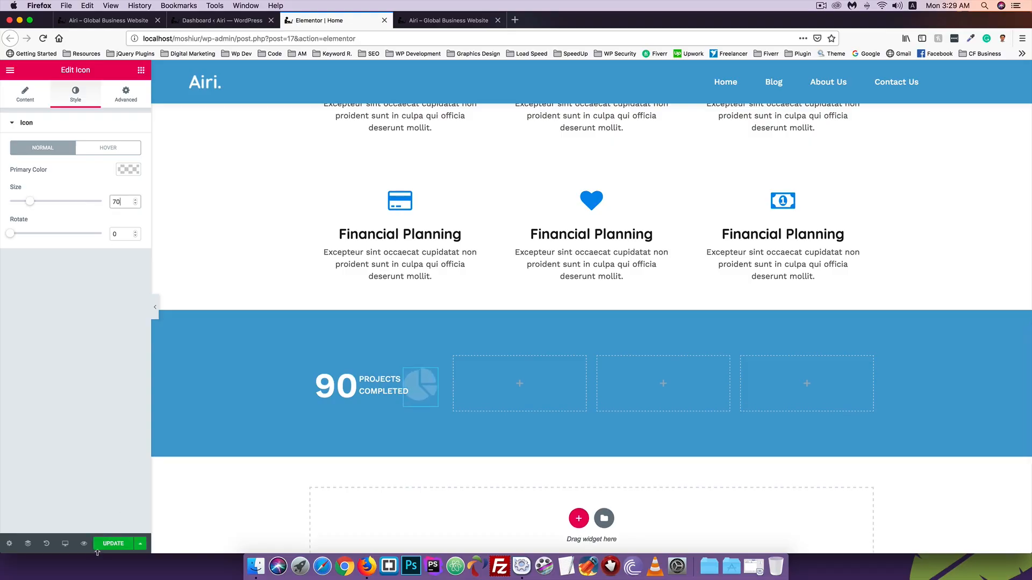
left_click(105, 548)
Reload the local site and compare its resized pie-chart icon with the editor preview
left_click(418, 20)
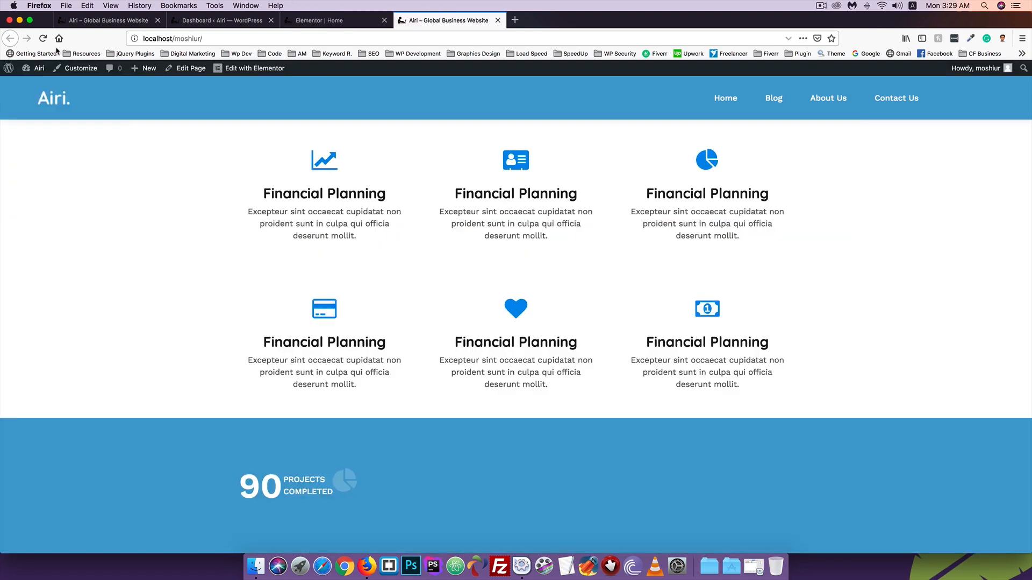
left_click(43, 38)
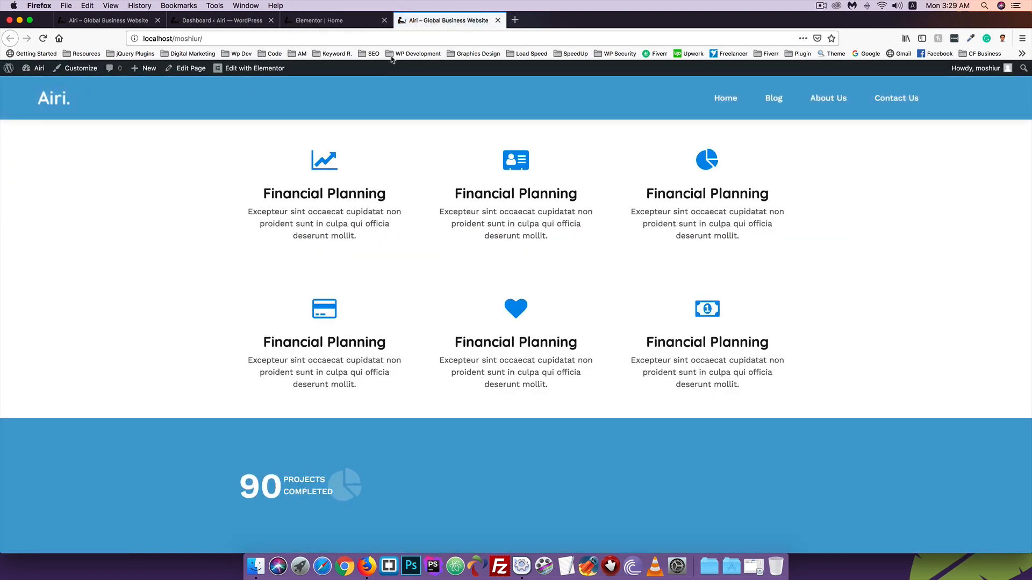
left_click(344, 20)
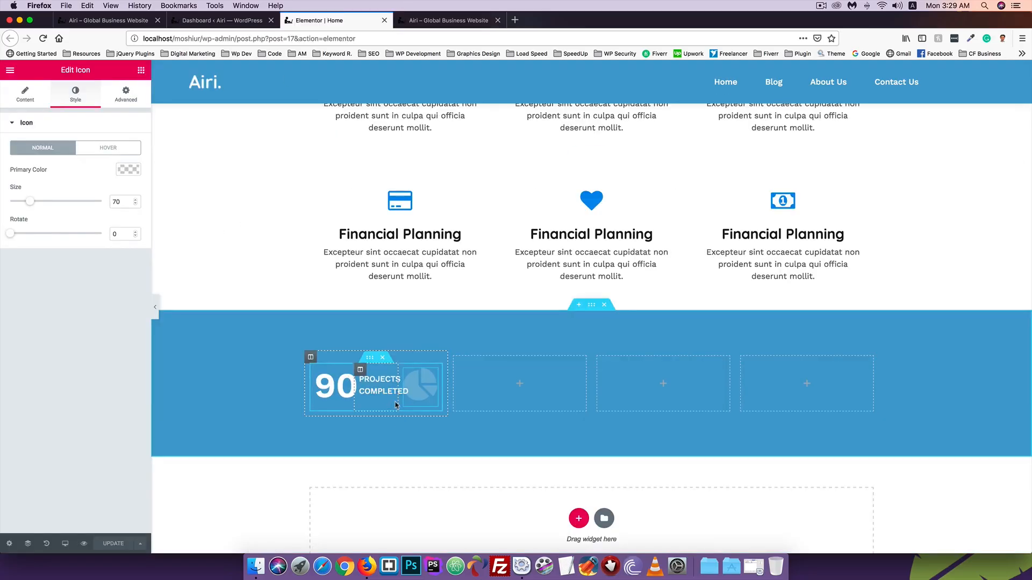
left_click(425, 22)
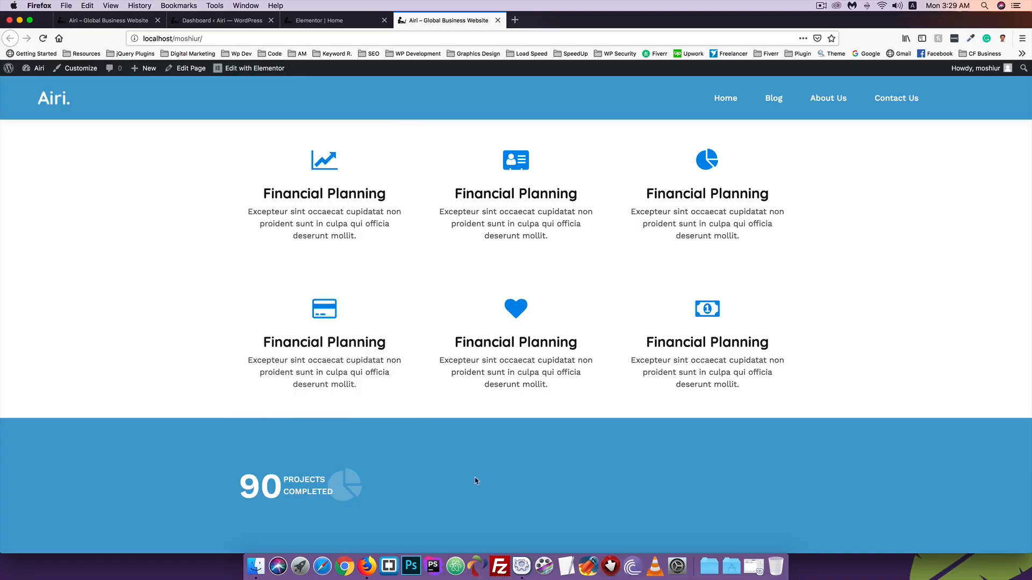
Duplicate the Projects Completed inner section three times in the editor, placing one copy in each of the three empty columns
left_click(310, 22)
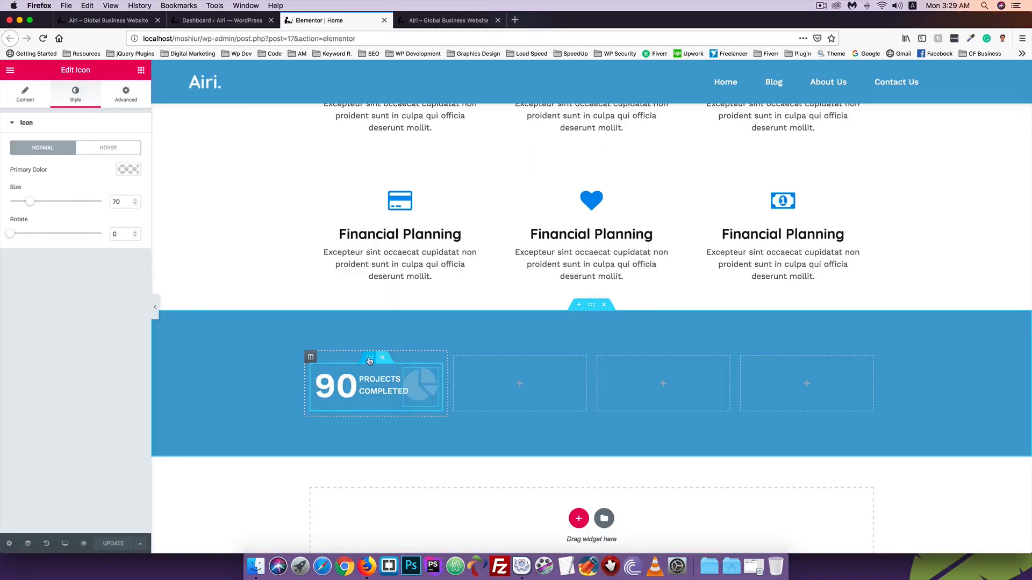
right_click(369, 361)
left_click(397, 384)
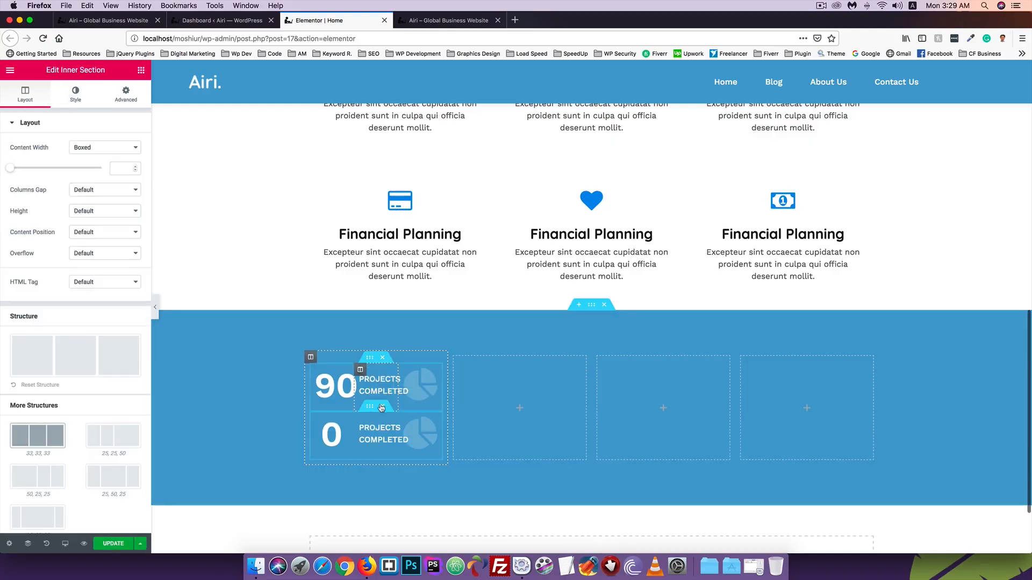
left_click_drag(376, 407, 500, 379)
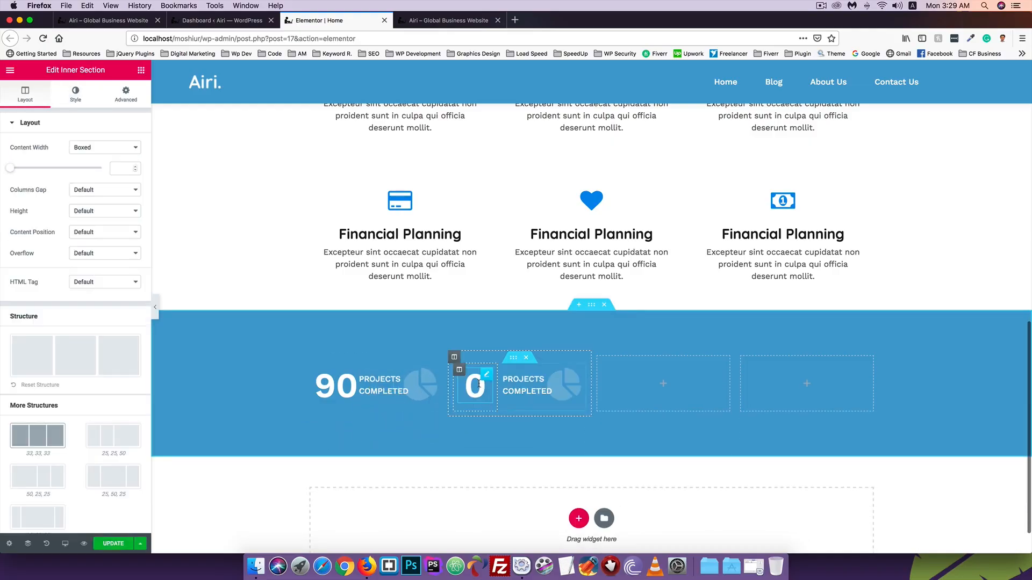
right_click(514, 362)
left_click(531, 383)
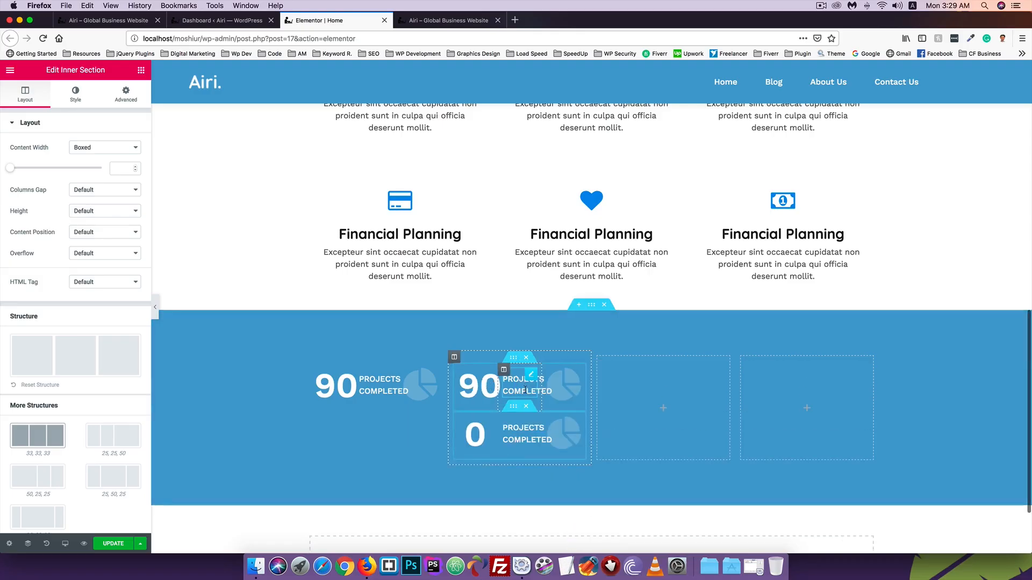
left_click_drag(530, 401, 663, 388)
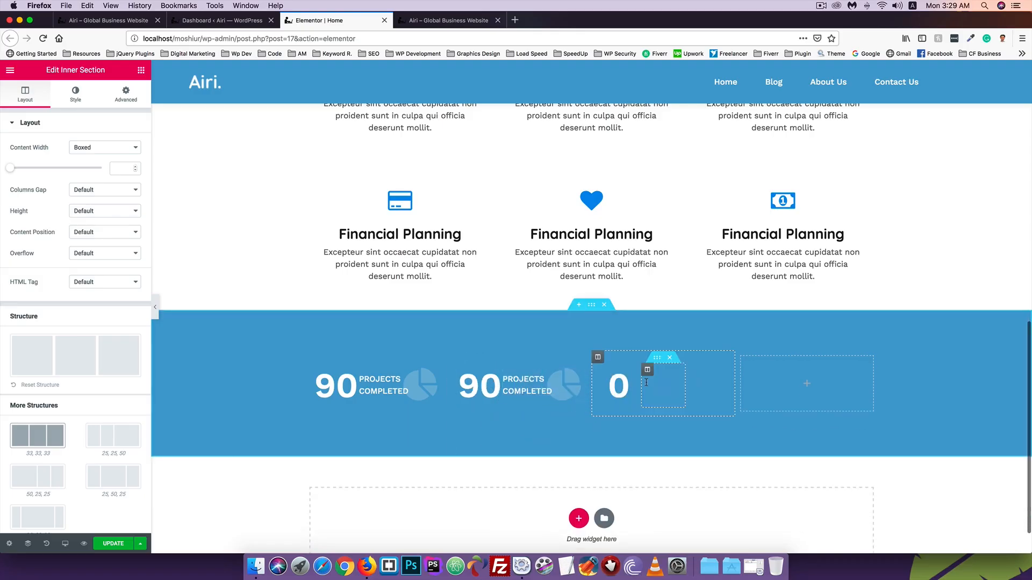
right_click(657, 358)
left_click(687, 385)
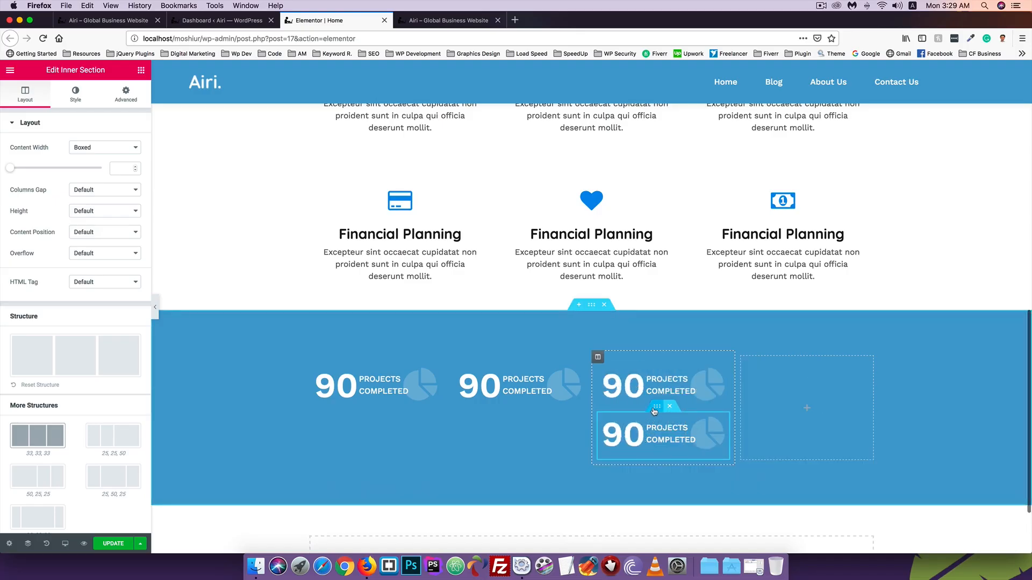
left_click_drag(644, 410, 804, 380)
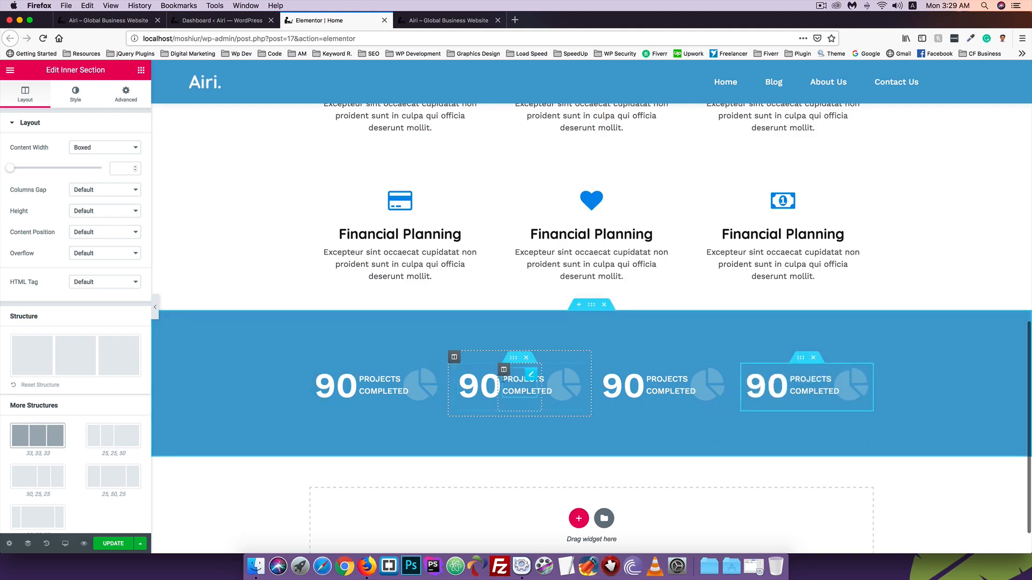
Set the second column counter's ending number to 120
left_click(484, 387)
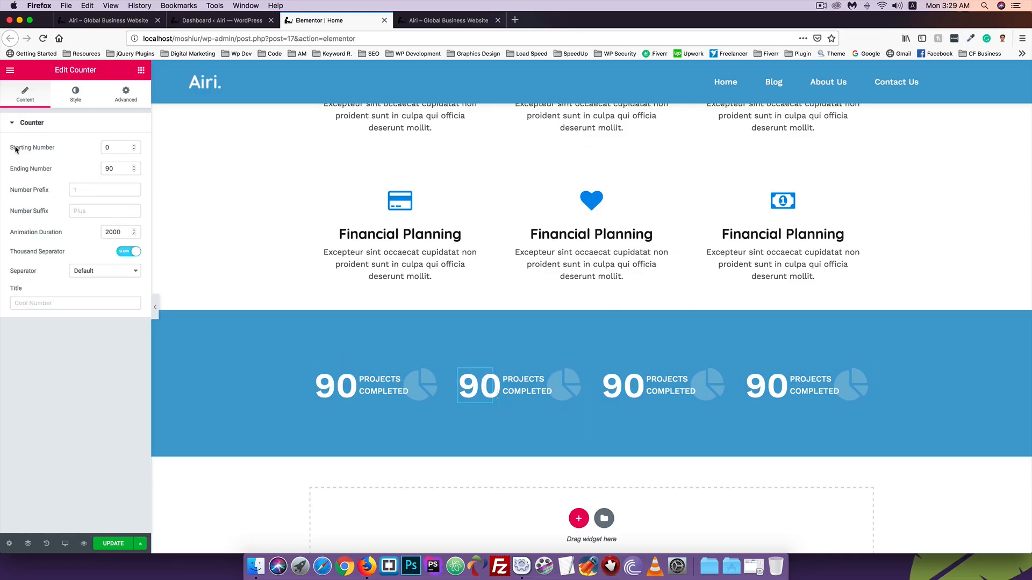
left_click_drag(114, 168, 93, 167)
type("120")
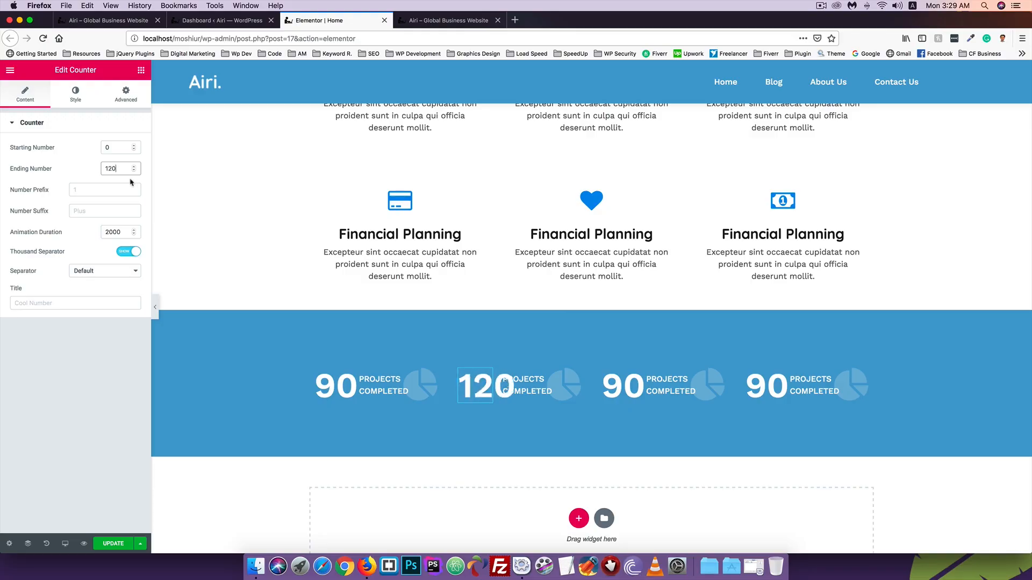
left_click(75, 97)
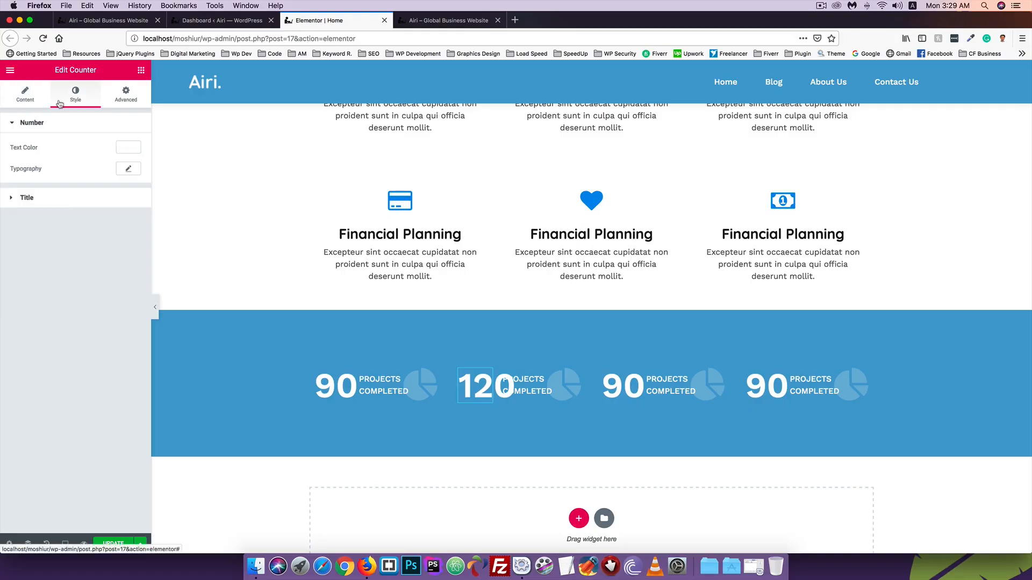
left_click(25, 96)
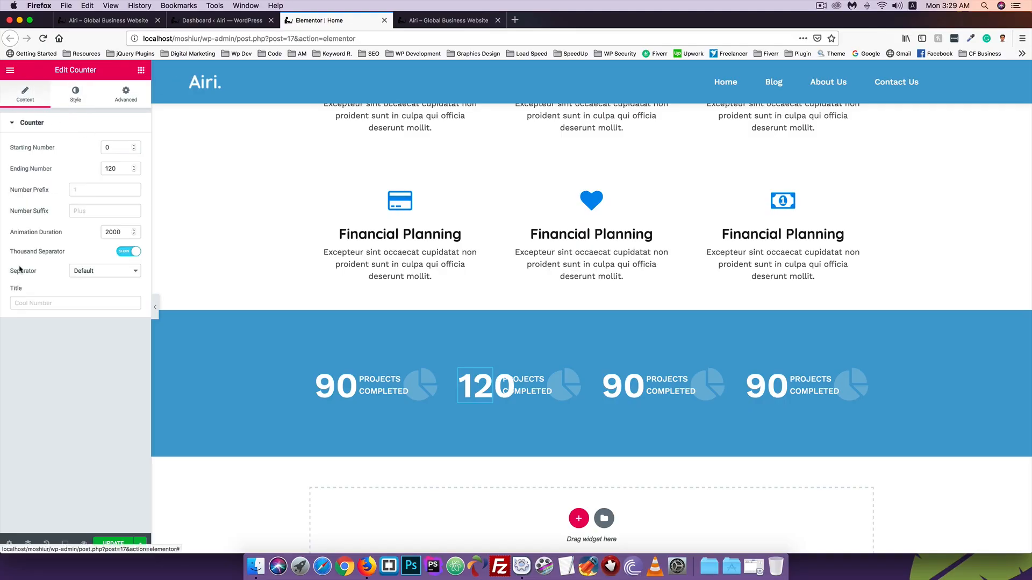
left_click(73, 102)
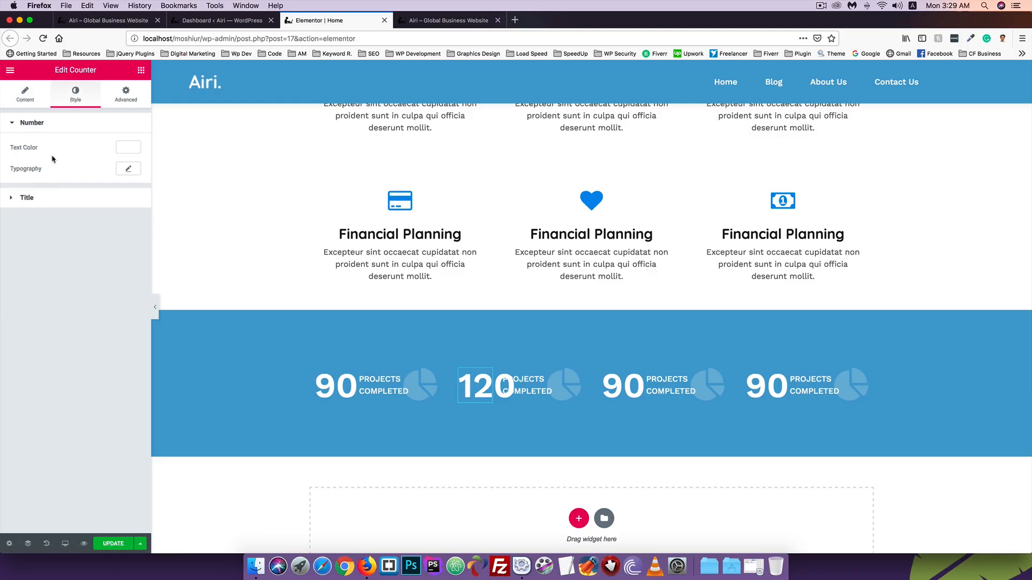
left_click(27, 198)
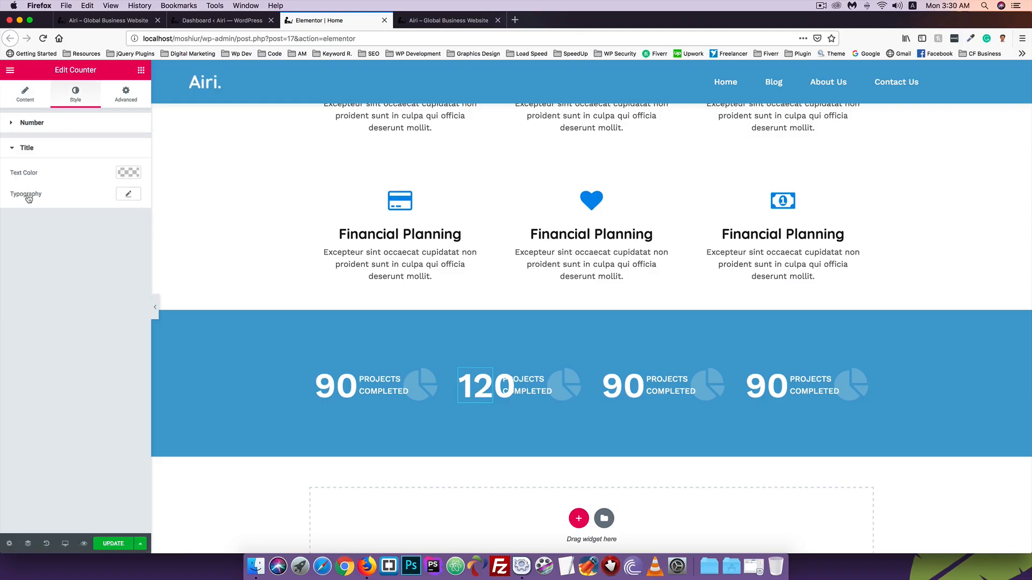
Change the second column's heading text to "happy <br> clients", keeping the line break between the words
left_click(548, 386)
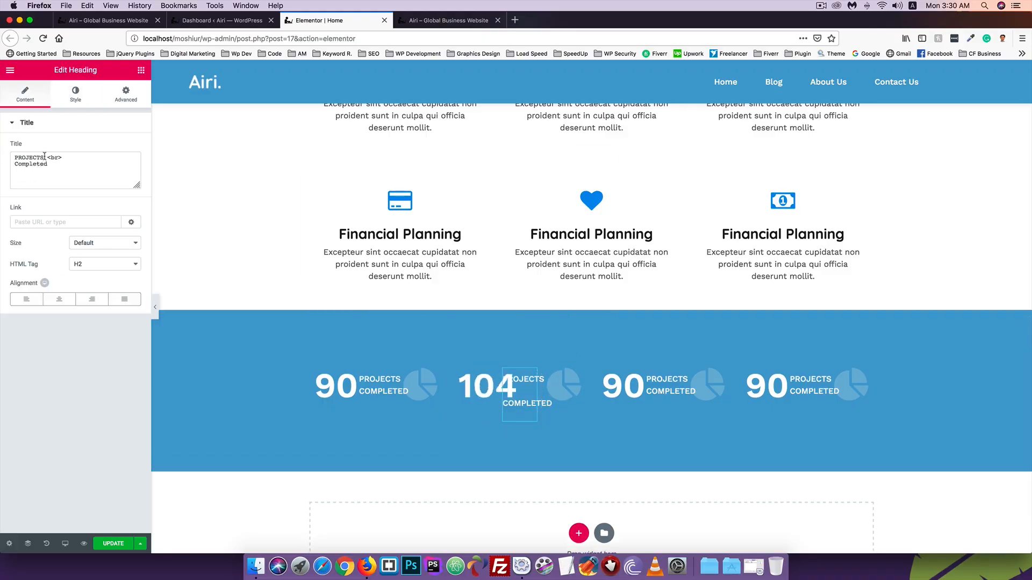
left_click_drag(44, 158, 0, 159)
type("happy")
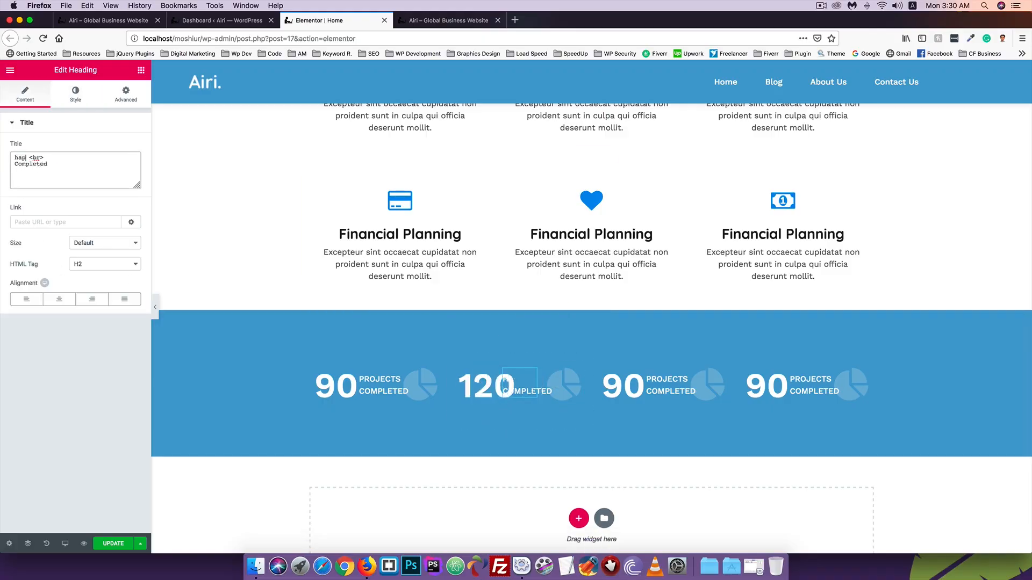
double_click(23, 163)
type("clients")
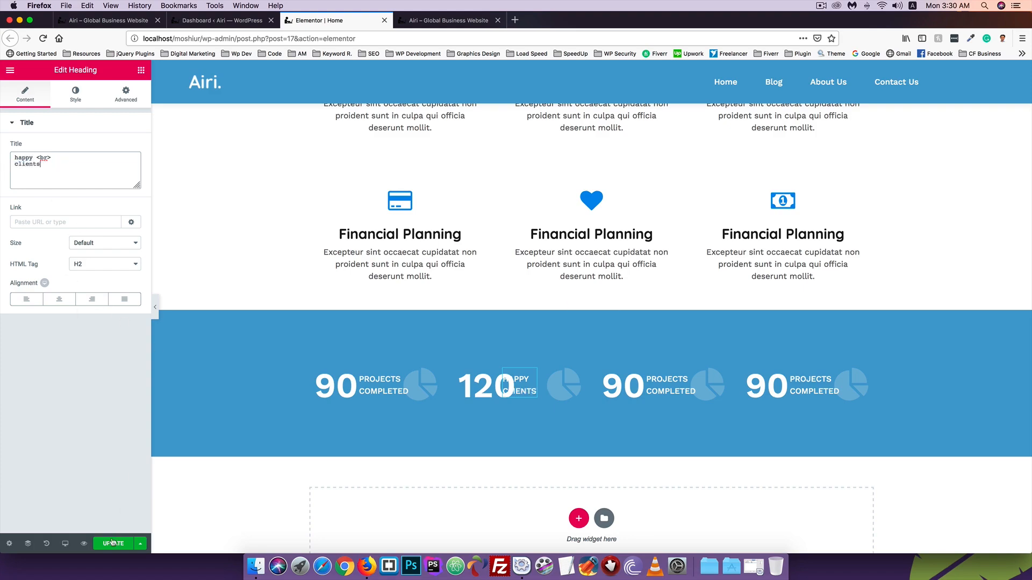
Change the second column's pie-chart icon to heart, save the page and check the counter on the reloaded local site
left_click(94, 544)
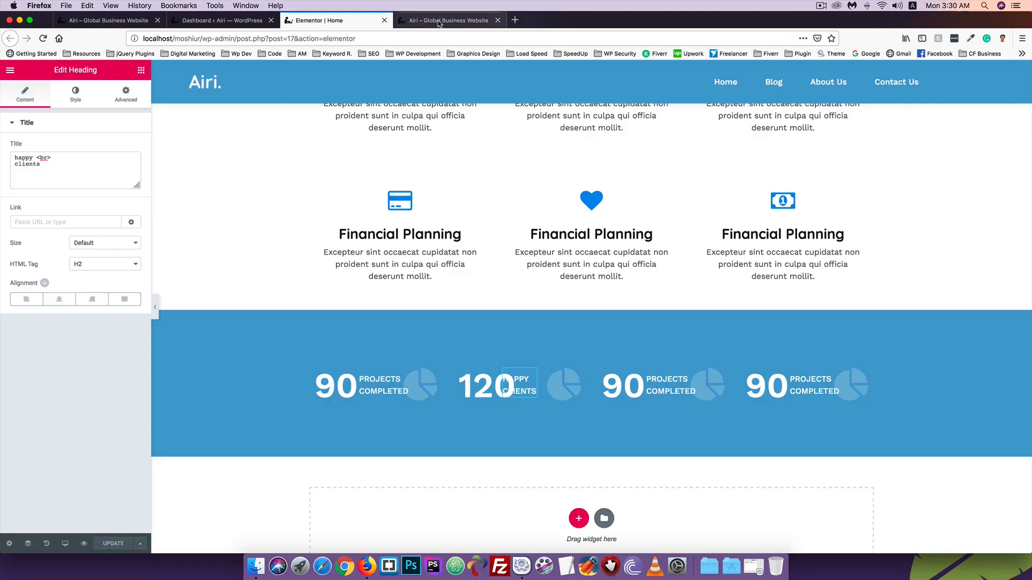
left_click(563, 385)
left_click(113, 150)
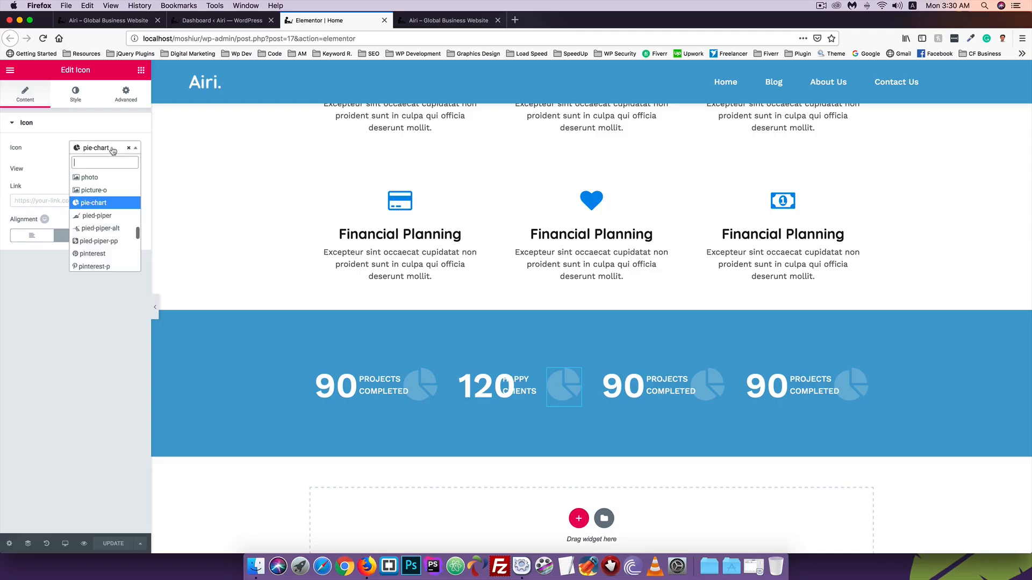
type("hea")
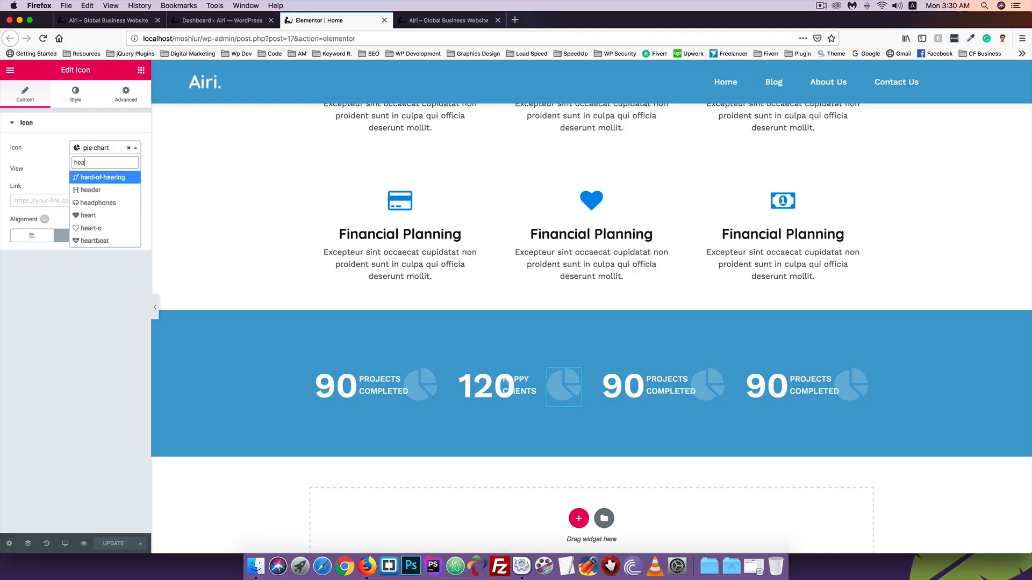
type("rt")
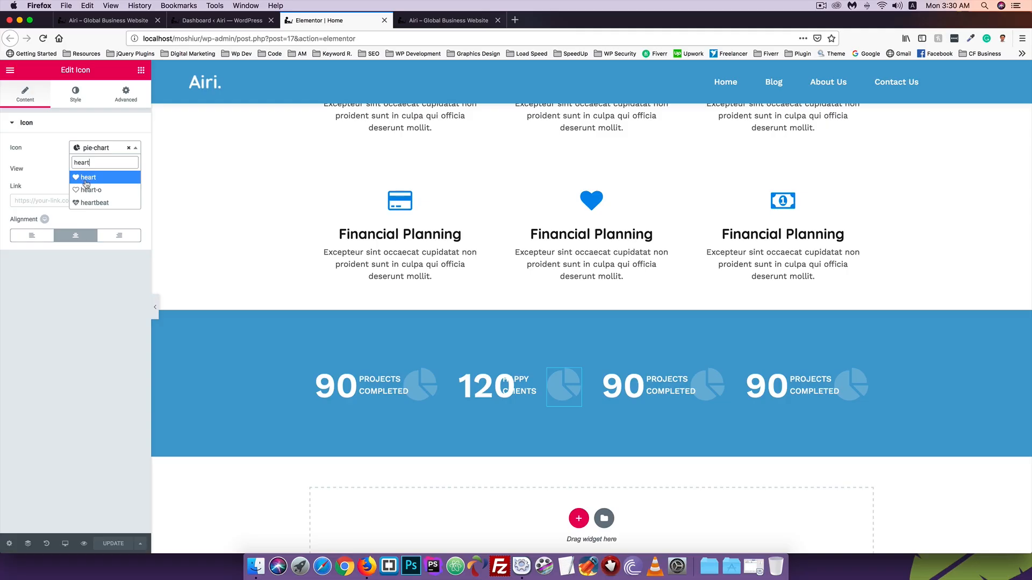
left_click(88, 178)
left_click(113, 544)
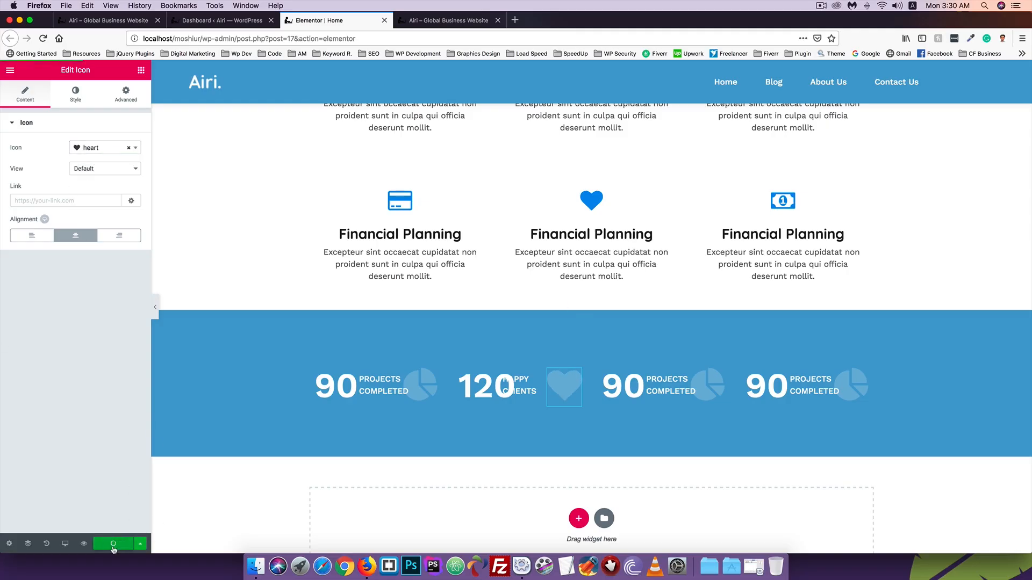
left_click(449, 20)
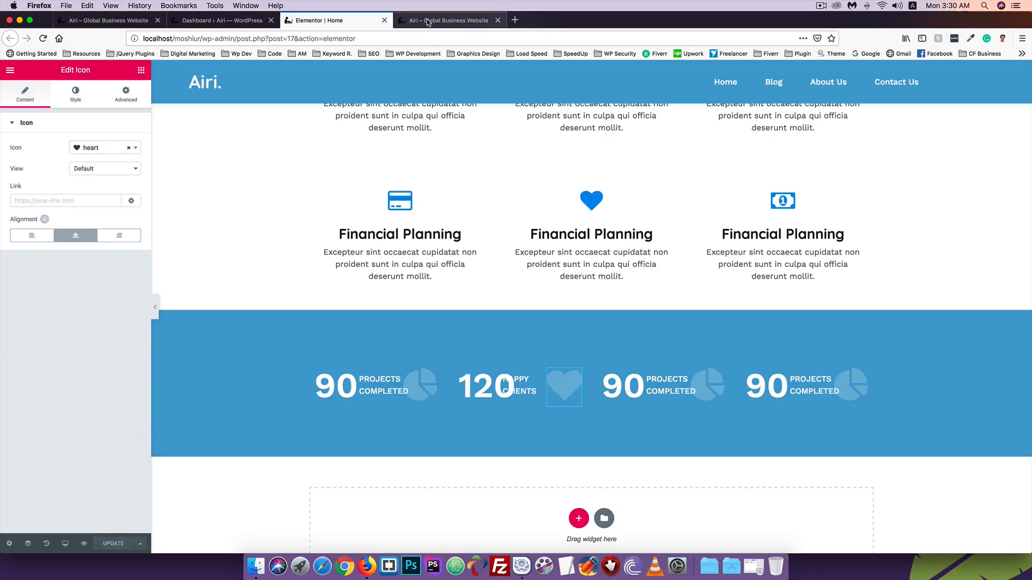
left_click(43, 38)
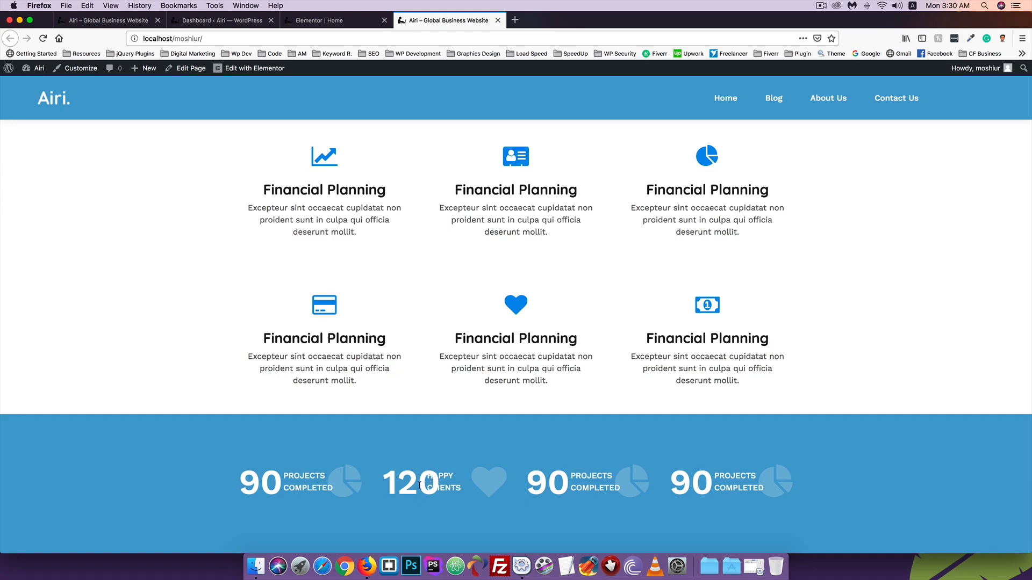
Give the second column's happy clients heading a left padding of 40 px in the Elementor editor and save the page
left_click(307, 20)
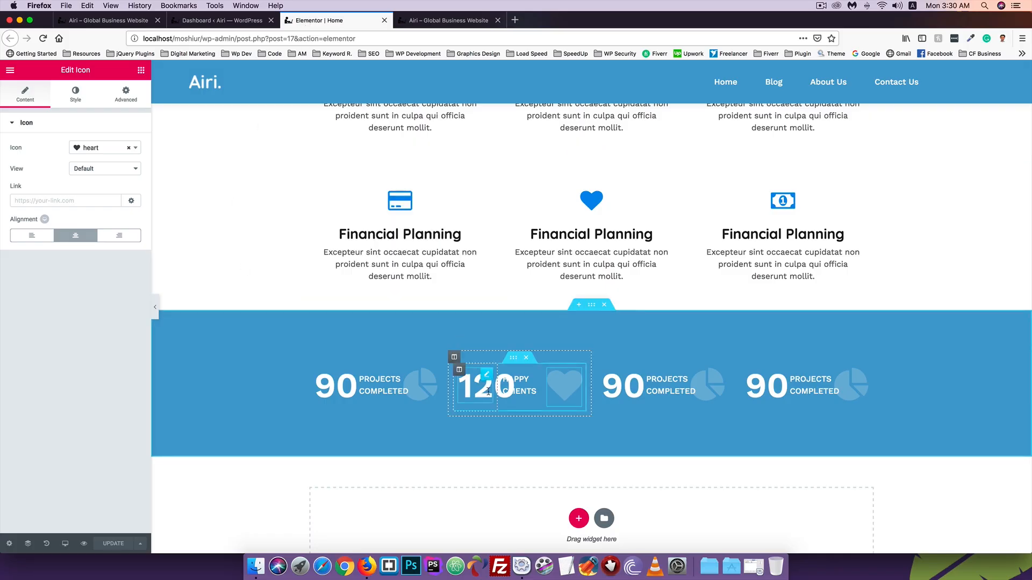
left_click(529, 387)
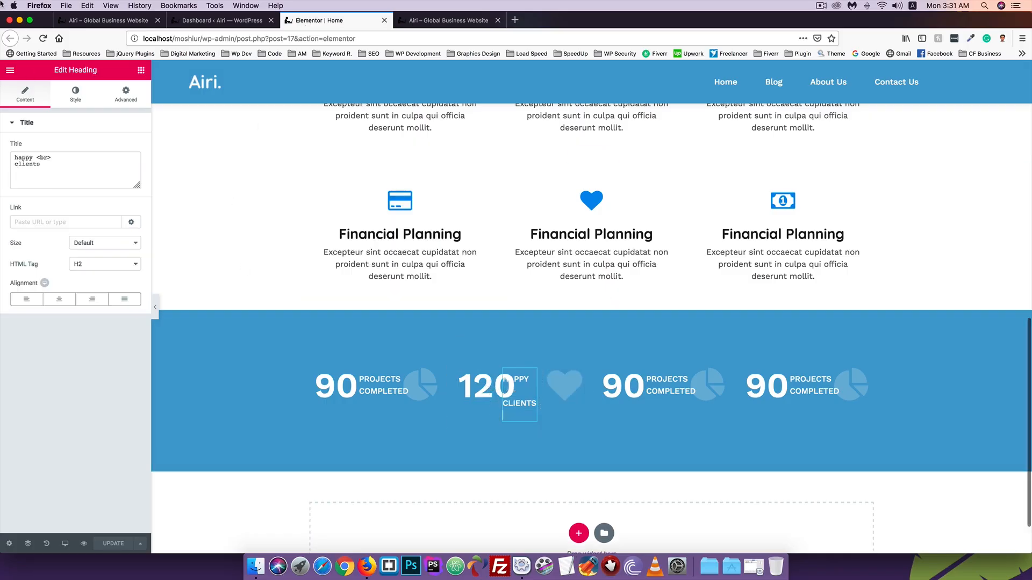
left_click(125, 94)
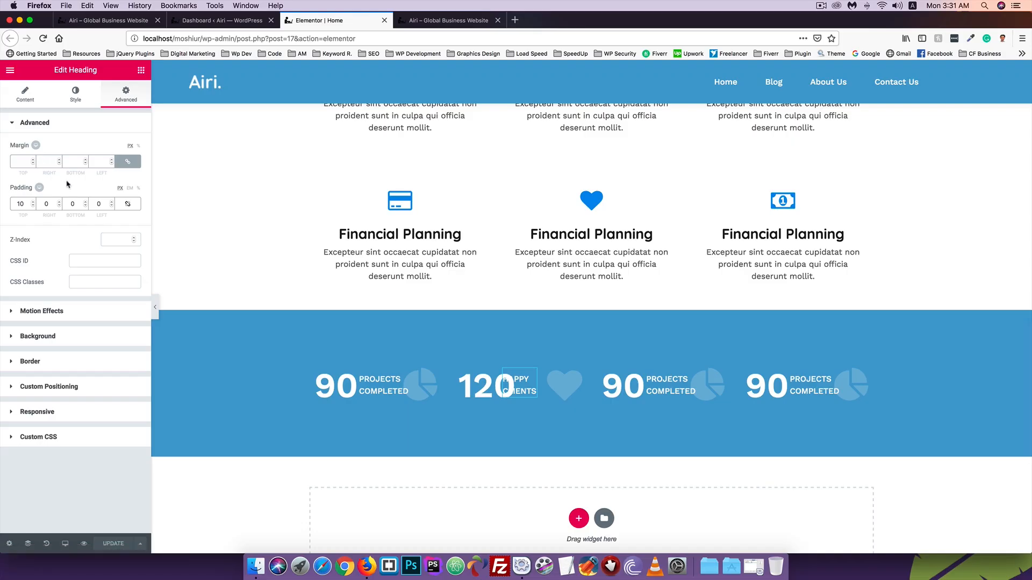
double_click(90, 203)
type("40")
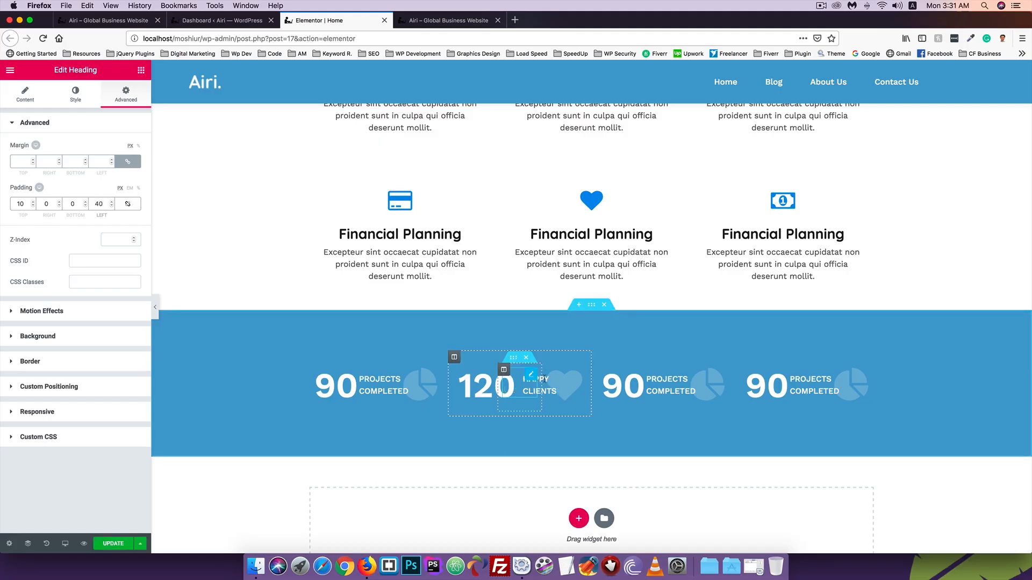
left_click(117, 544)
Reload the local site and examine the spacing between the second counter's number, label and heart icon in the blue section
left_click(436, 20)
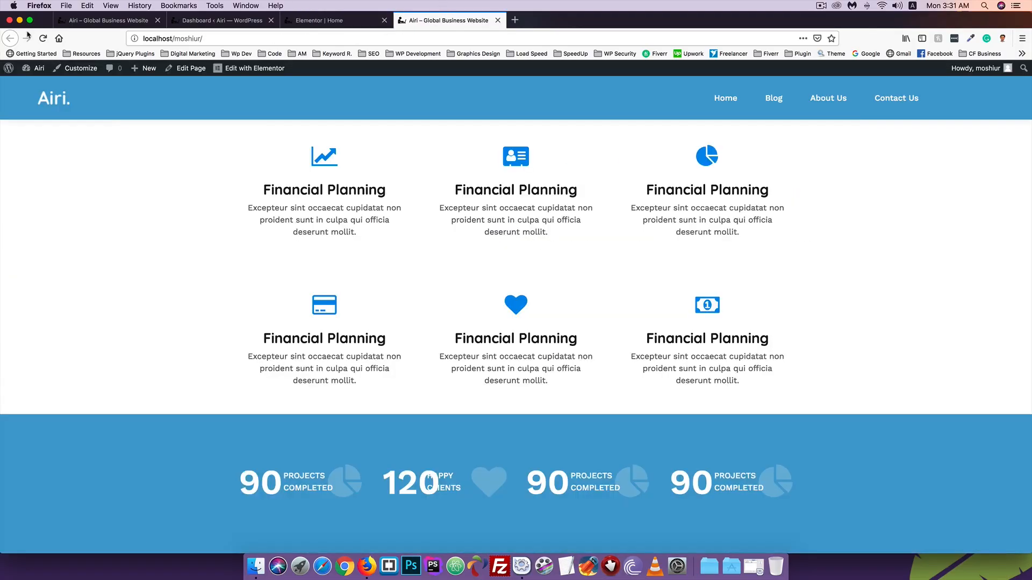
left_click(43, 38)
scroll(148, 180, "up", 10)
scroll(149, 179, "down", 2)
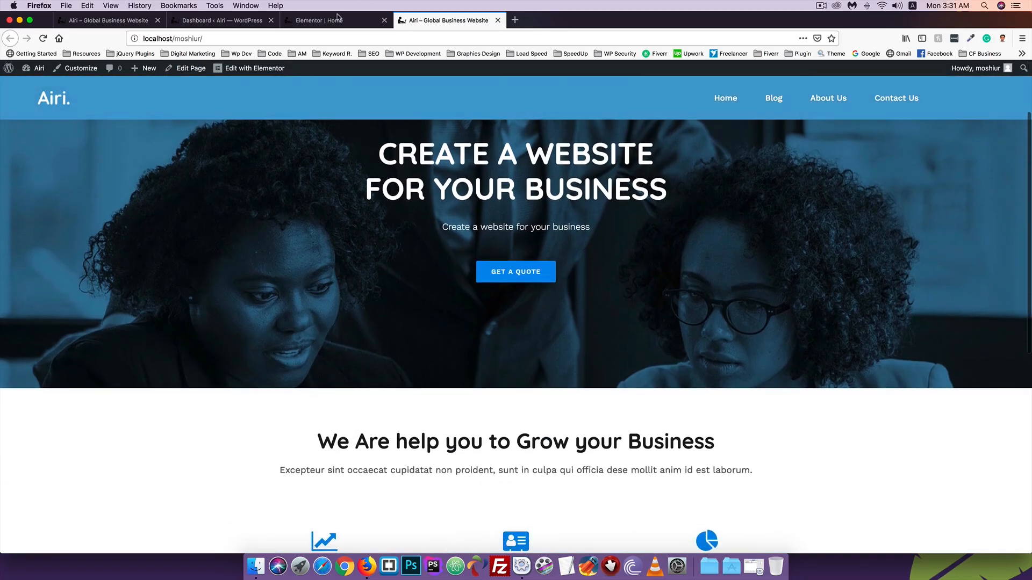
left_click(329, 21)
left_click(446, 20)
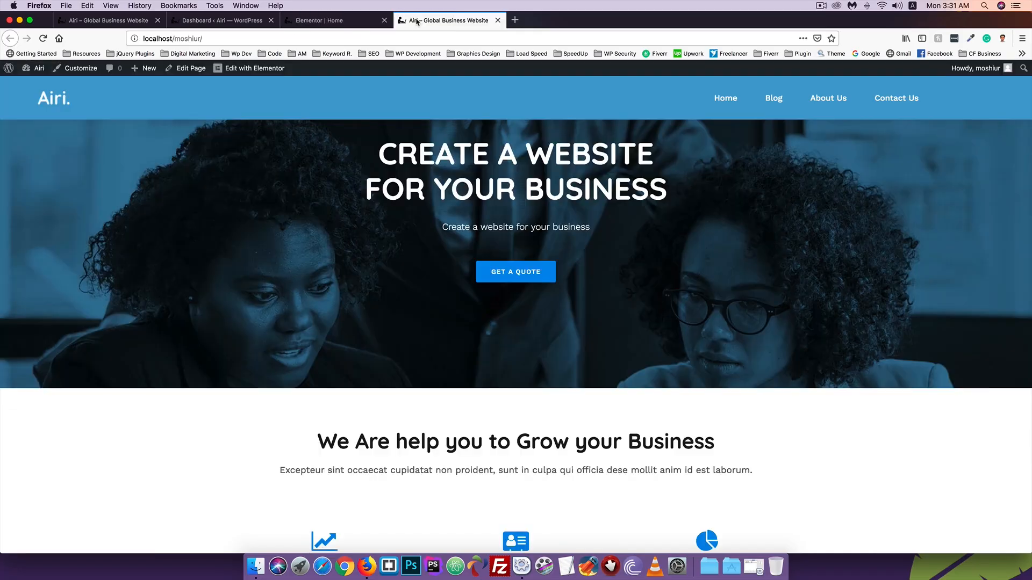
scroll(277, 388, "down", 3)
scroll(277, 388, "down", 4)
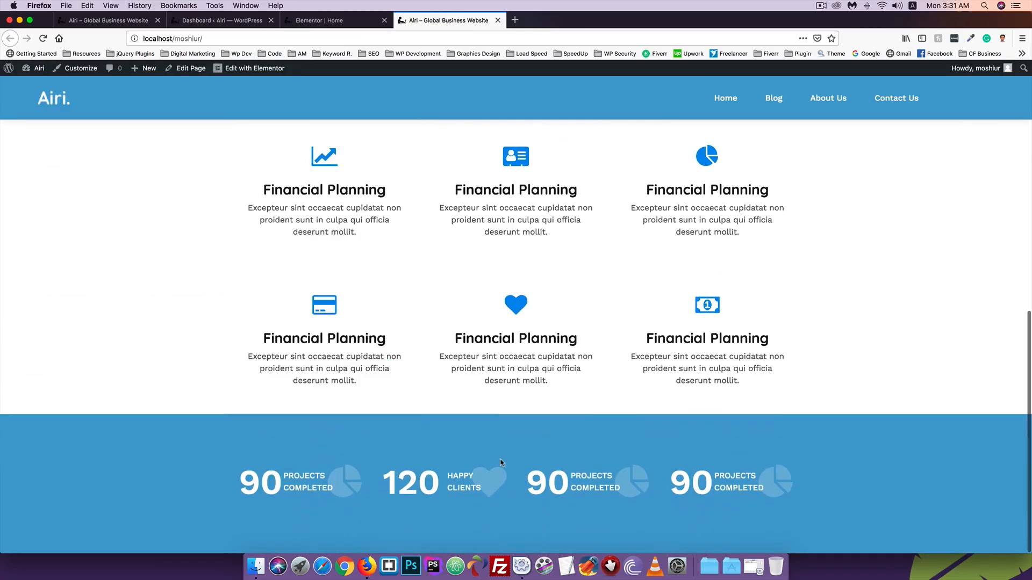